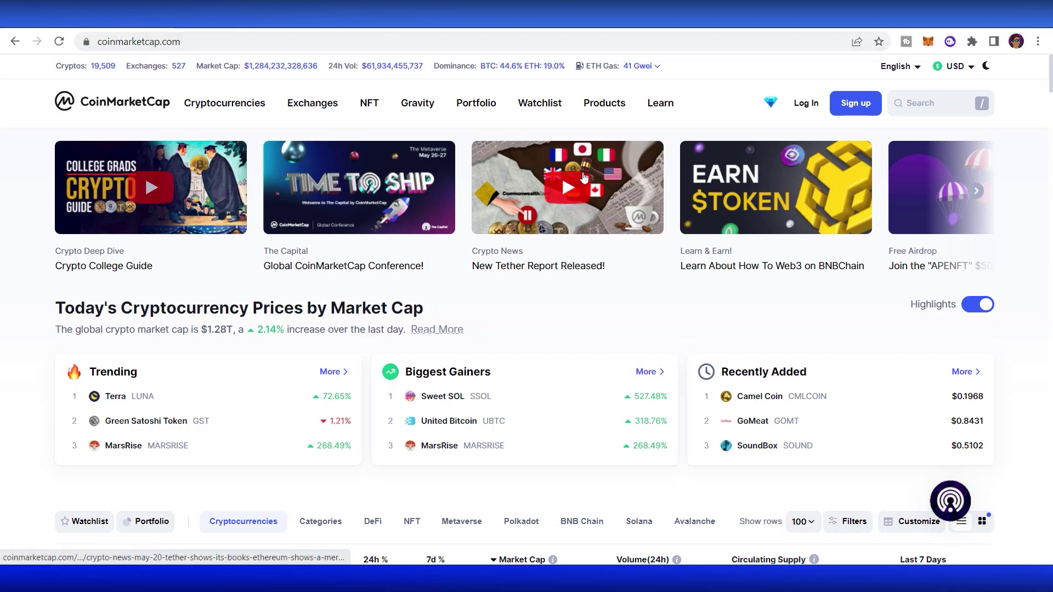
# Step: Scroll the homepage and highlight the Cryptos count in the stats bar
pyautogui.scroll(-3, 675, 261)
pyautogui.scroll(-5, 675, 260)
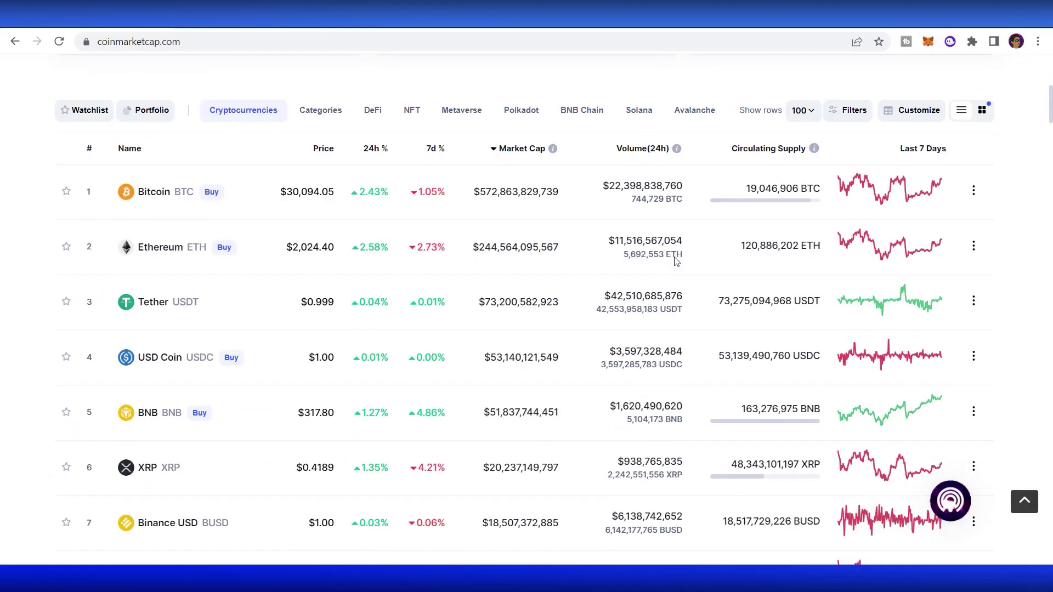
pyautogui.scroll(-4, 585, 252)
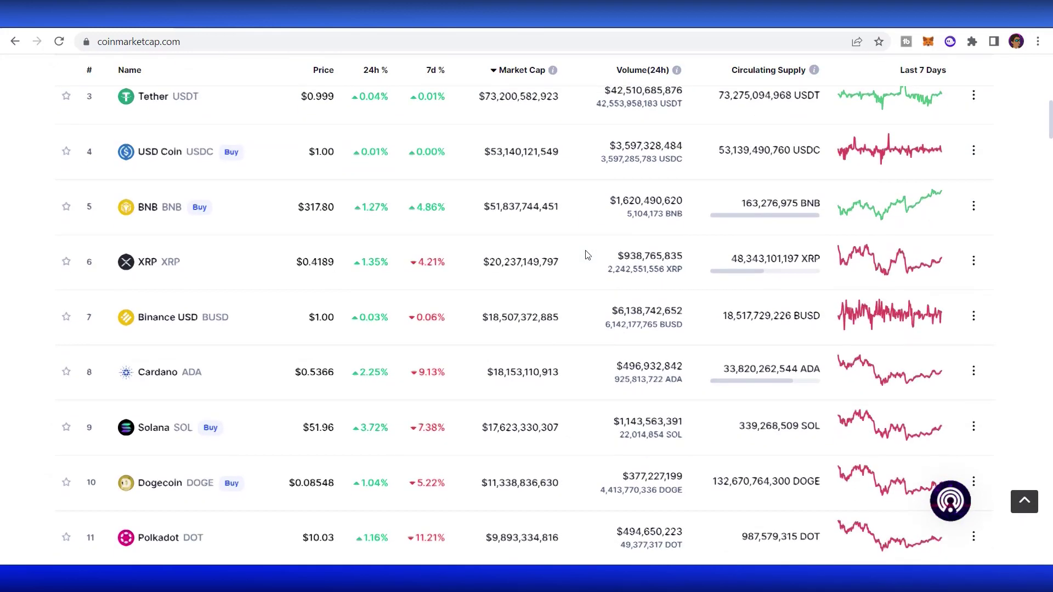
pyautogui.scroll(6, 585, 251)
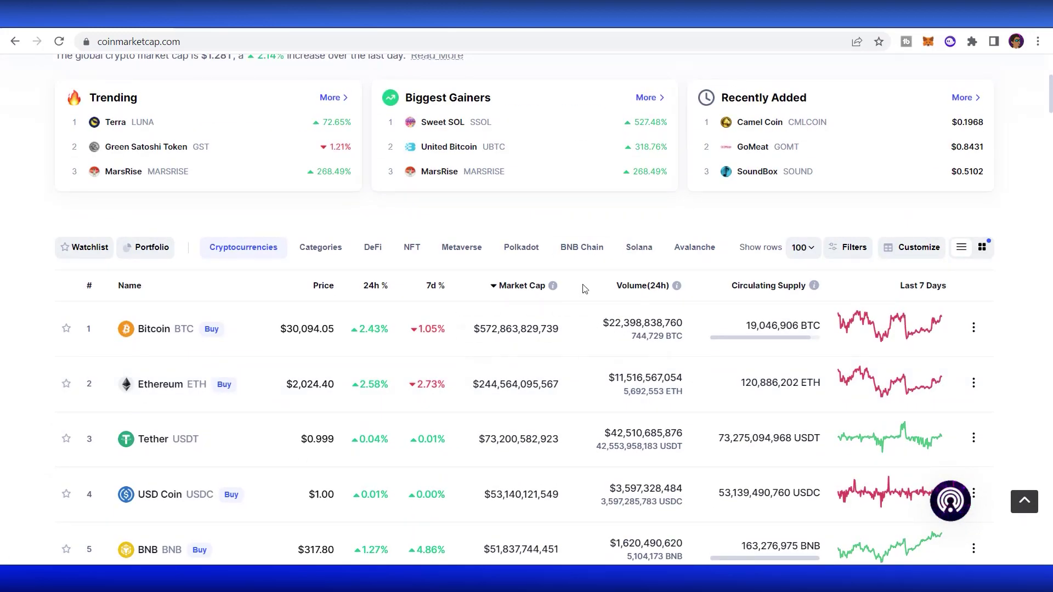
pyautogui.scroll(5, 601, 292)
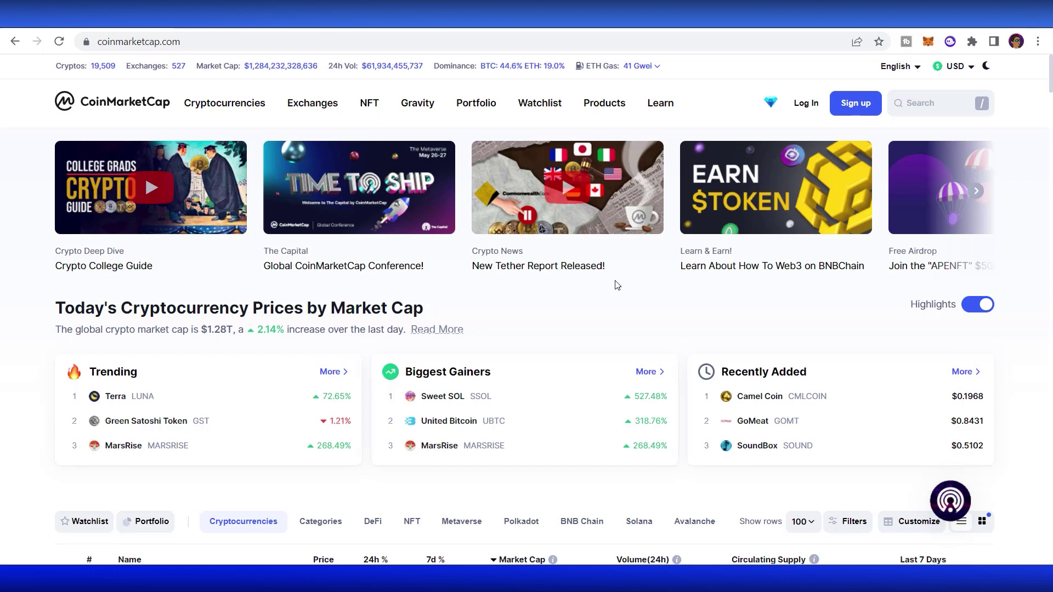
pyautogui.moveTo(55, 66); pyautogui.dragTo(91, 69)
pyautogui.click(91, 68)
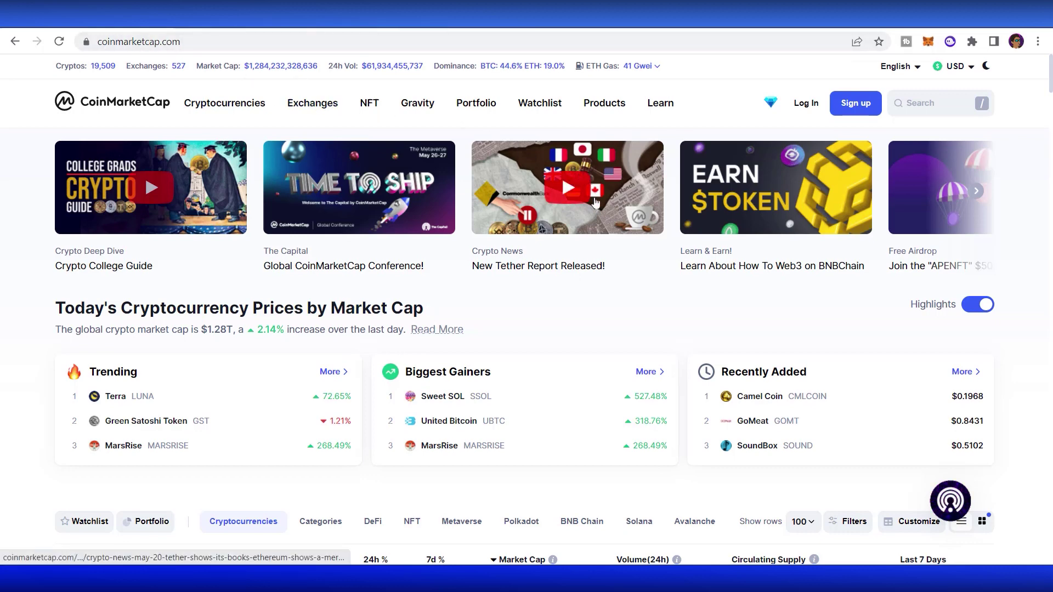
# Step: Highlight the Cryptos, Market Cap, 24h Vol and Dominance stats in turn
pyautogui.scroll(-3, 675, 262)
pyautogui.scroll(-3, 676, 261)
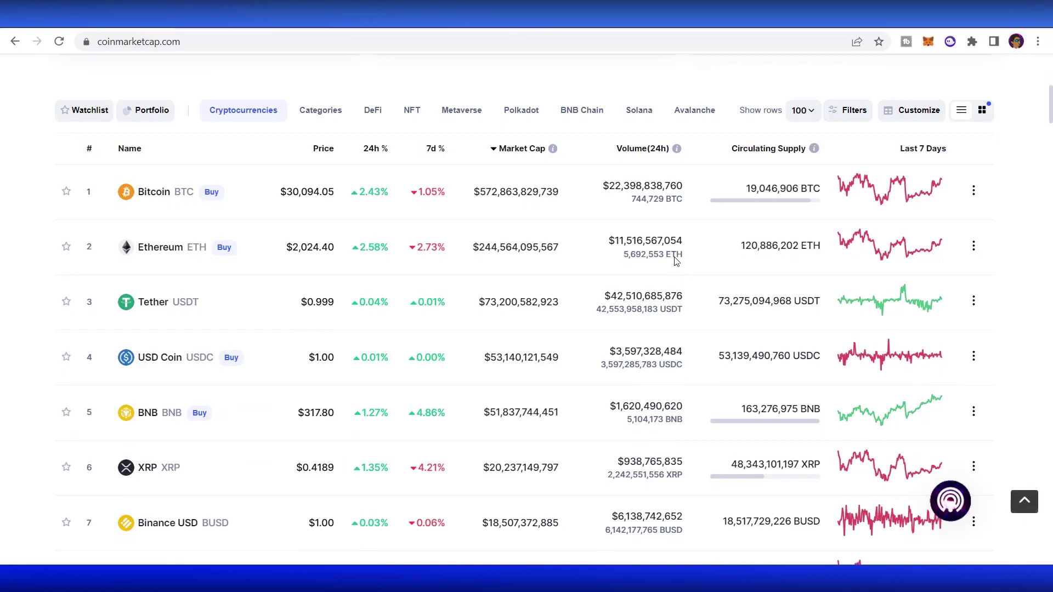
pyautogui.scroll(-2, 586, 252)
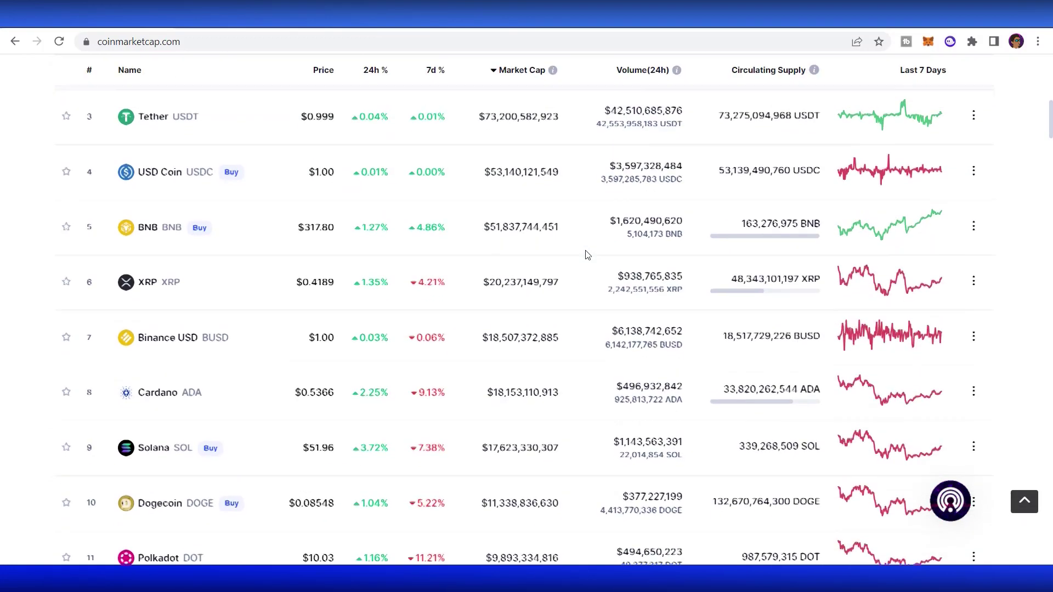
pyautogui.scroll(4, 585, 252)
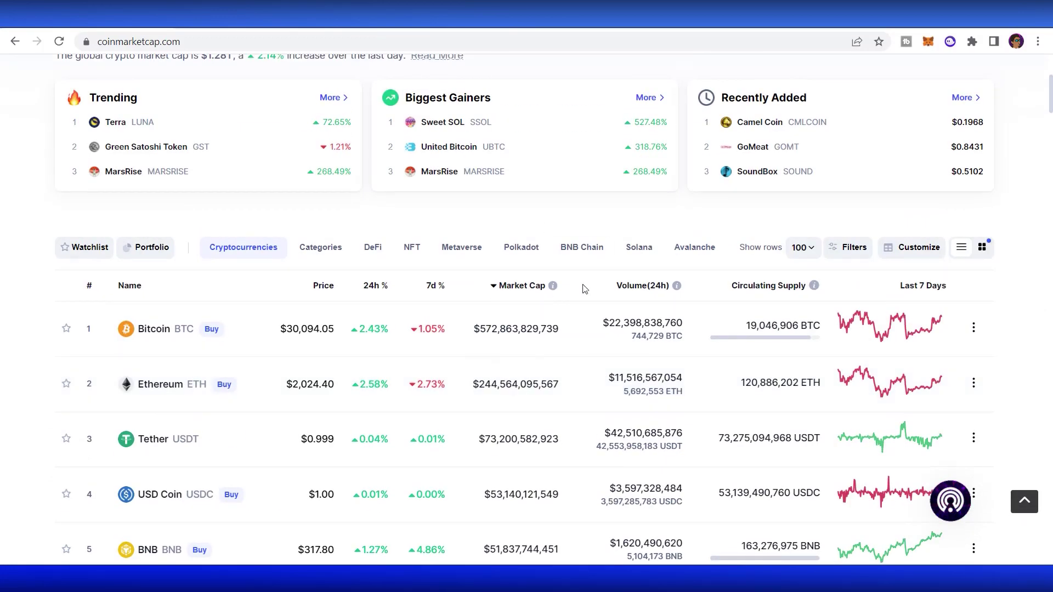
pyautogui.scroll(5, 585, 289)
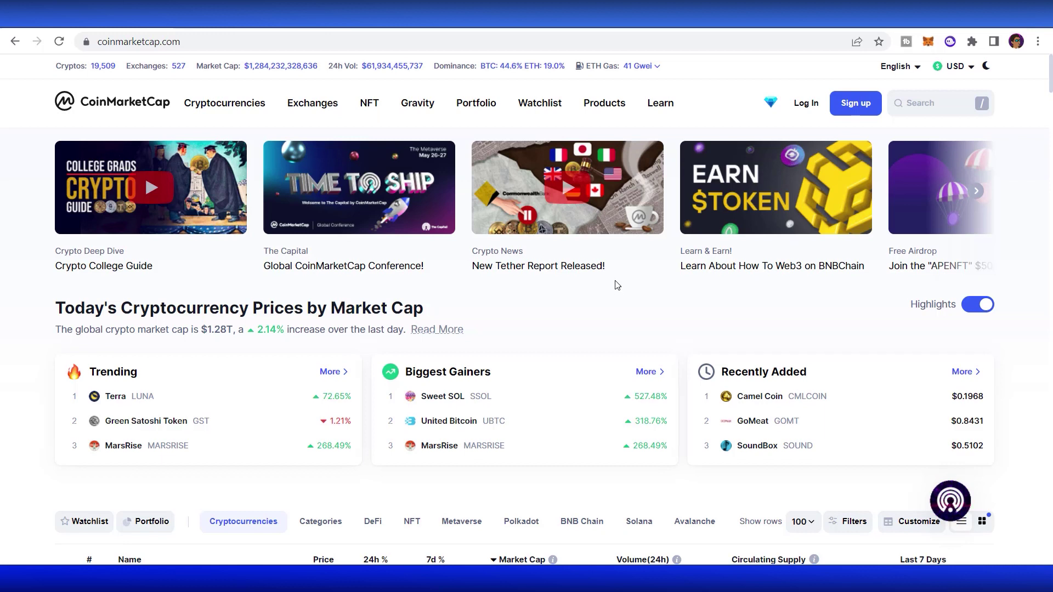
pyautogui.moveTo(55, 65); pyautogui.dragTo(89, 66)
pyautogui.click(91, 67)
pyautogui.moveTo(197, 65); pyautogui.dragTo(239, 67)
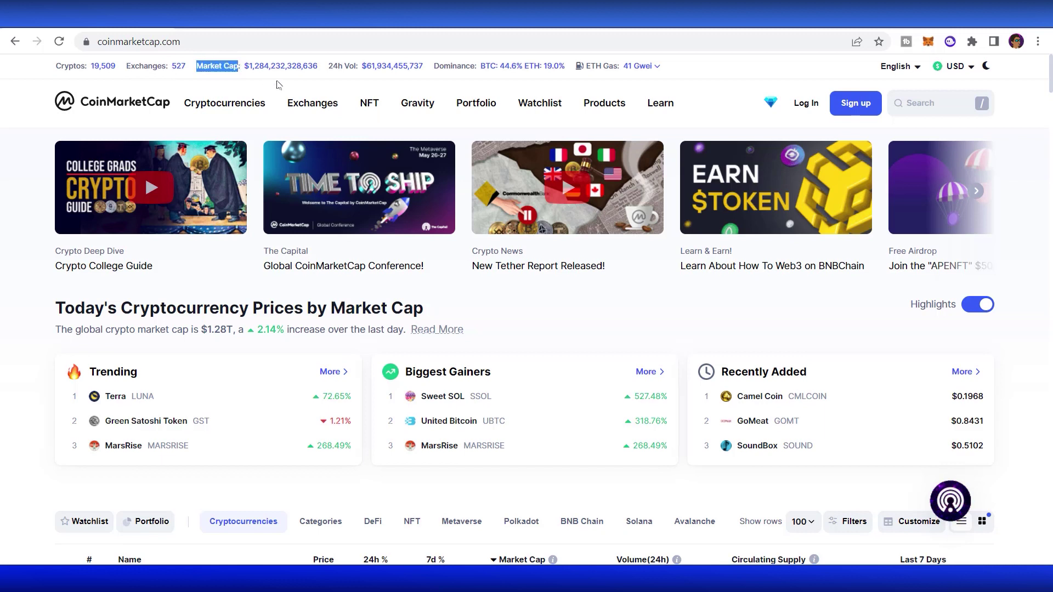
pyautogui.click(328, 66)
pyautogui.moveTo(327, 66); pyautogui.dragTo(354, 65)
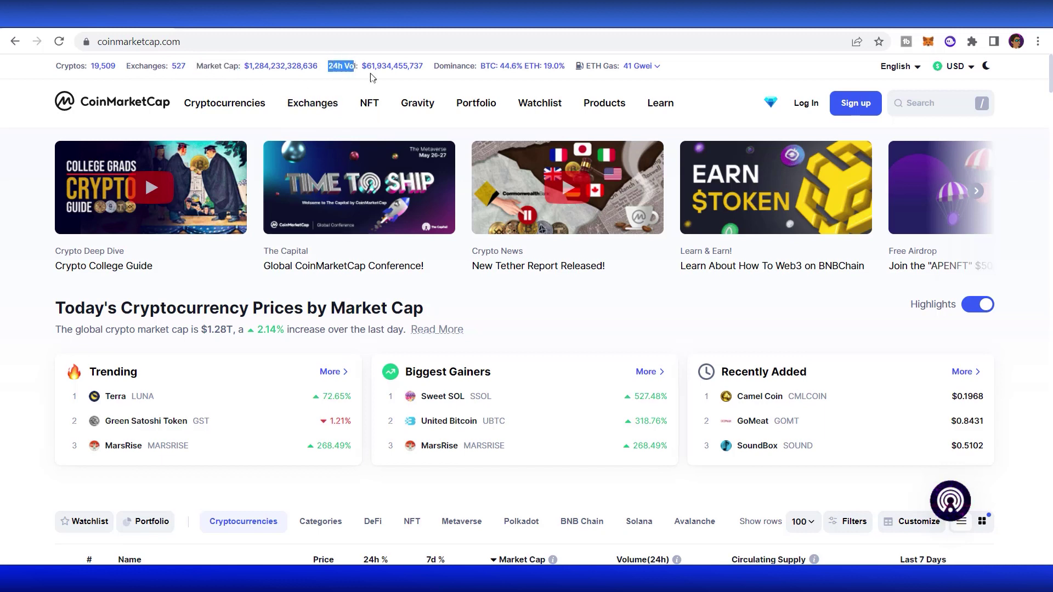
pyautogui.moveTo(435, 65); pyautogui.dragTo(475, 65)
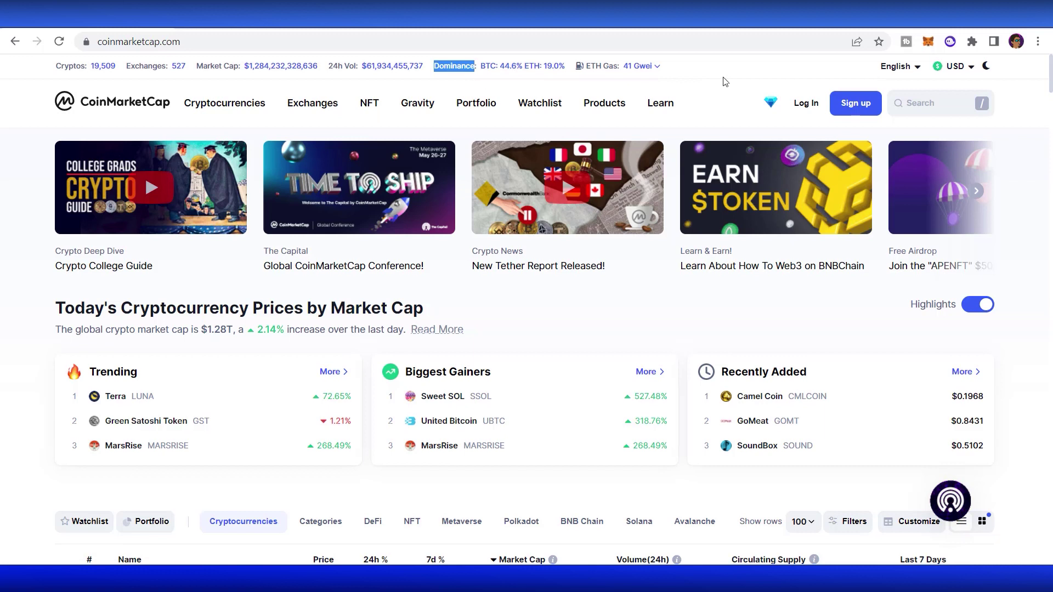
# Step: Look through the site language list, keeping English
pyautogui.click(897, 67)
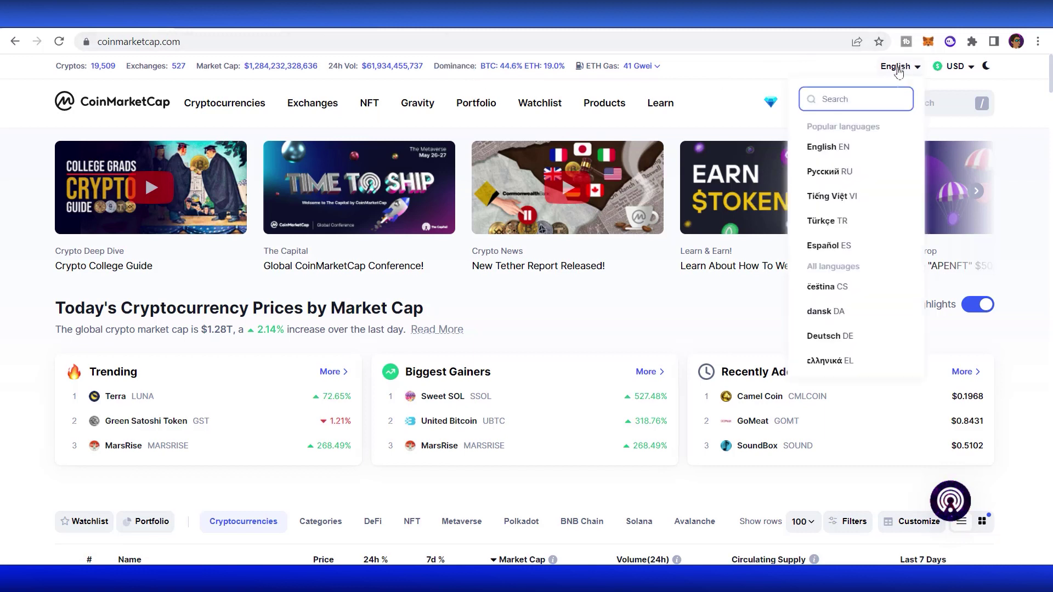
pyautogui.scroll(-10, 858, 203)
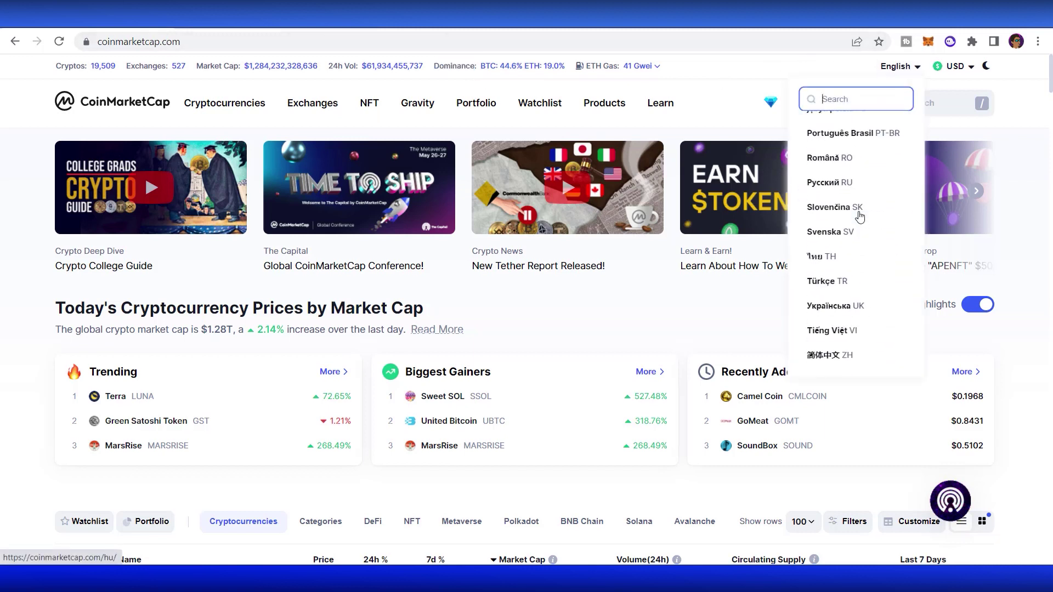
pyautogui.scroll(10, 859, 216)
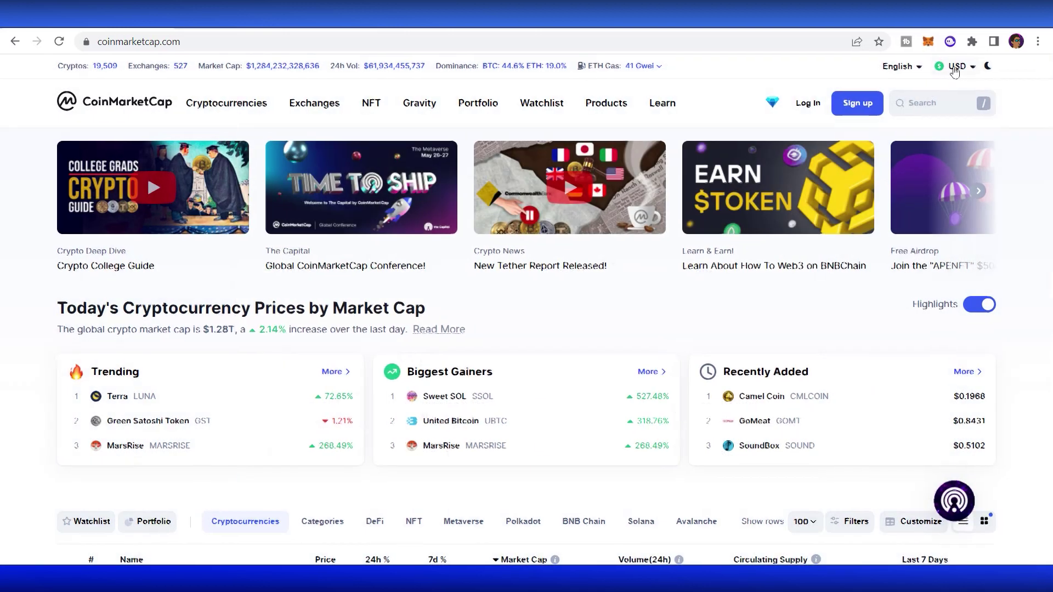
# Step: Review the Select Currency list and close it, keeping USD
pyautogui.click(955, 66)
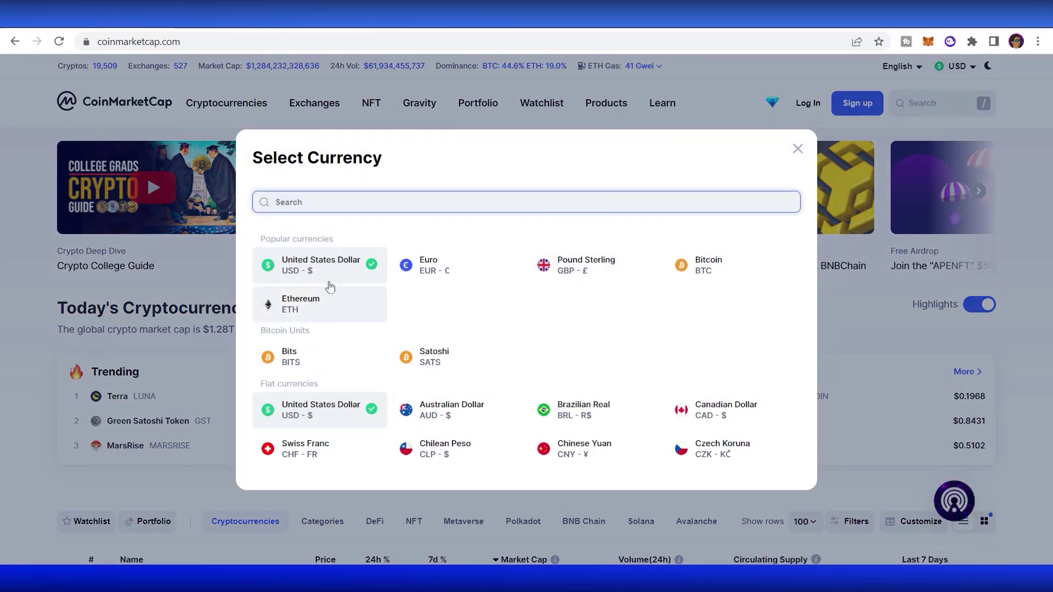
pyautogui.scroll(-1, 323, 305)
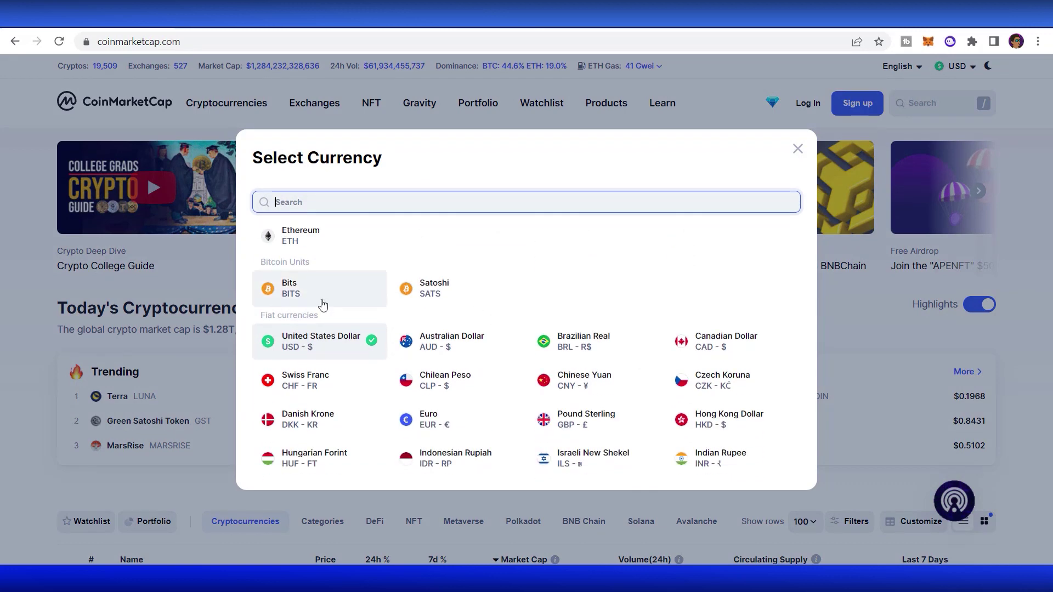
pyautogui.scroll(1, 620, 317)
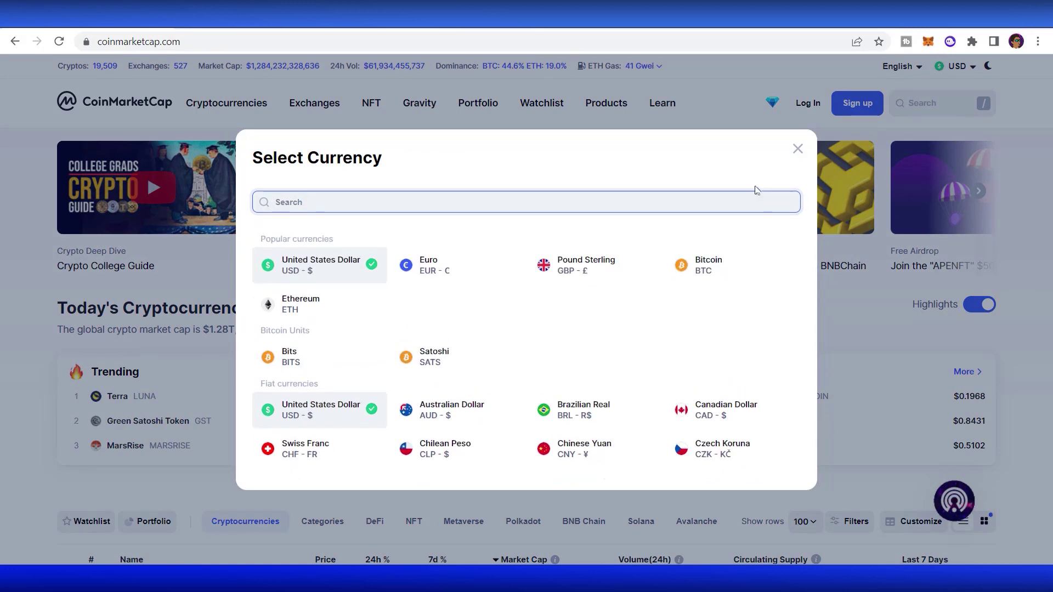
pyautogui.click(797, 150)
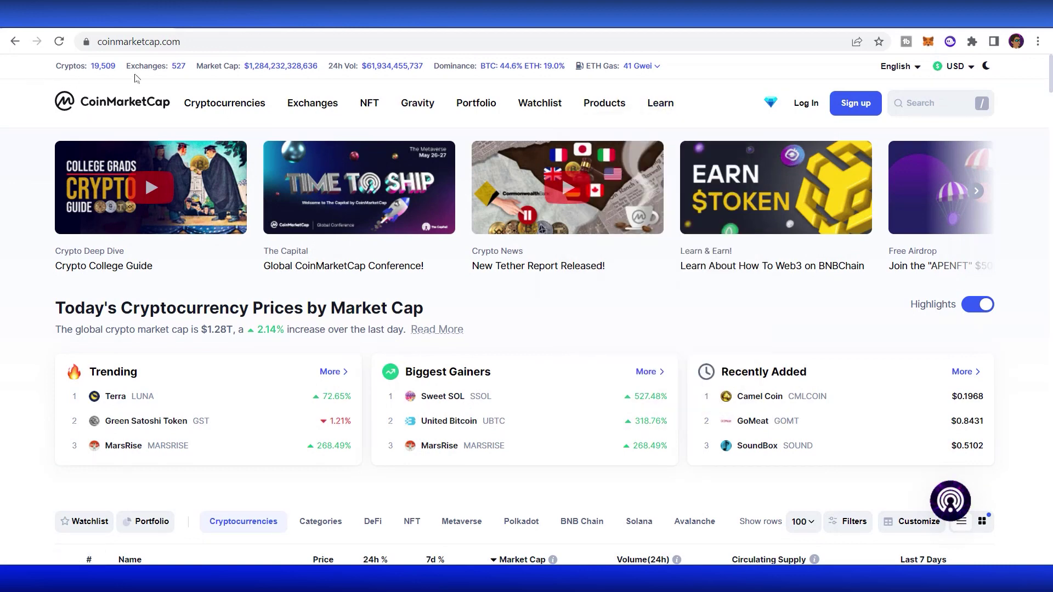
# Step: Reload the homepage, then go via Cryptocurrencies > Ranking to Recently Added coins
pyautogui.click(169, 114)
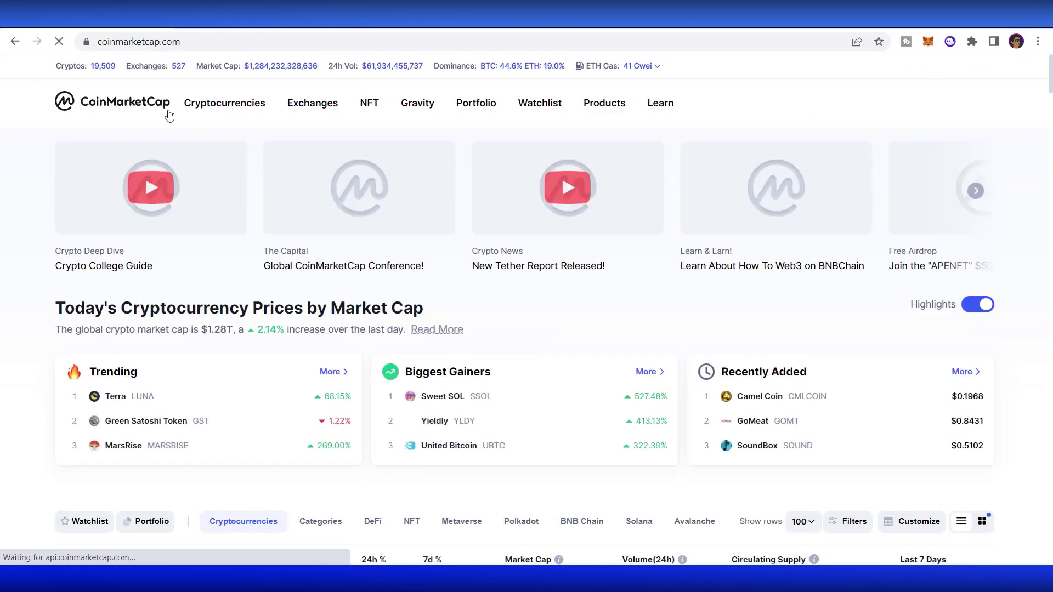
pyautogui.moveTo(215, 107)
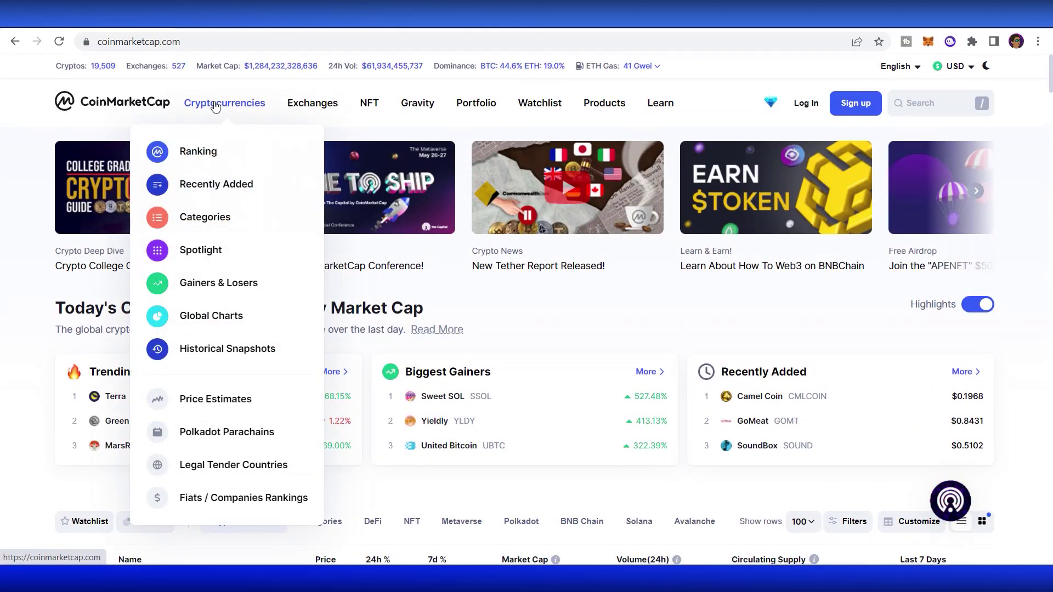
pyautogui.click(202, 150)
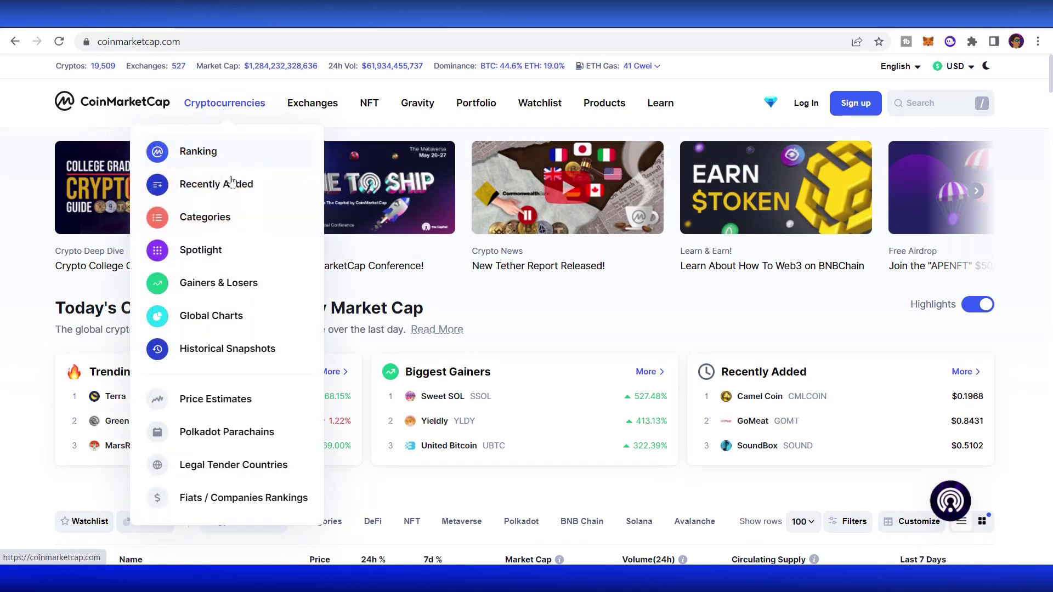
pyautogui.click(225, 186)
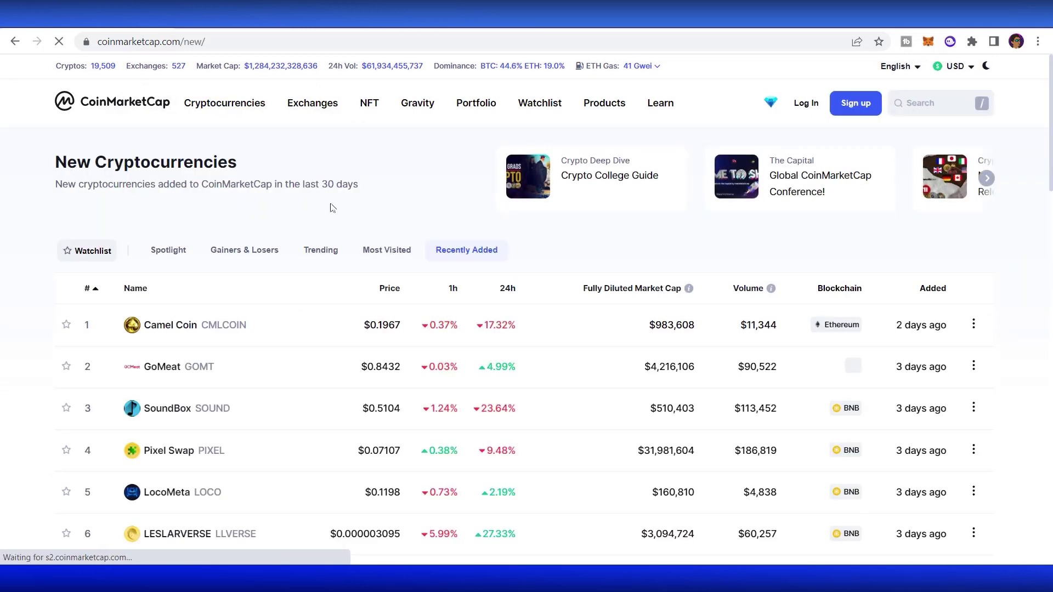
# Step: Scroll the New Cryptocurrencies table from Camel Coin down to STEPINU and back up
pyautogui.scroll(-3, 336, 211)
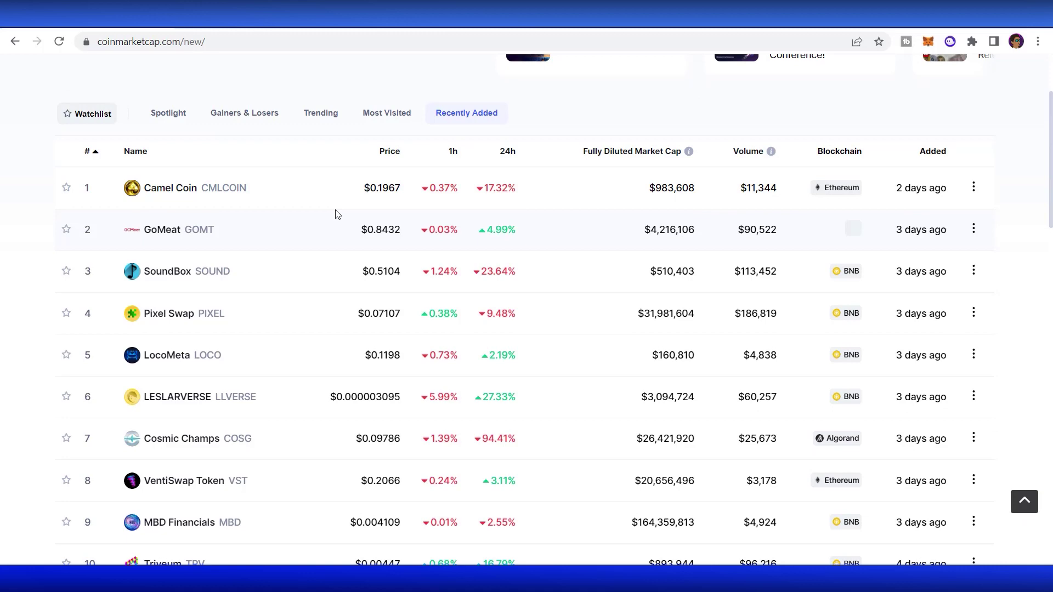
pyautogui.scroll(-10, 336, 214)
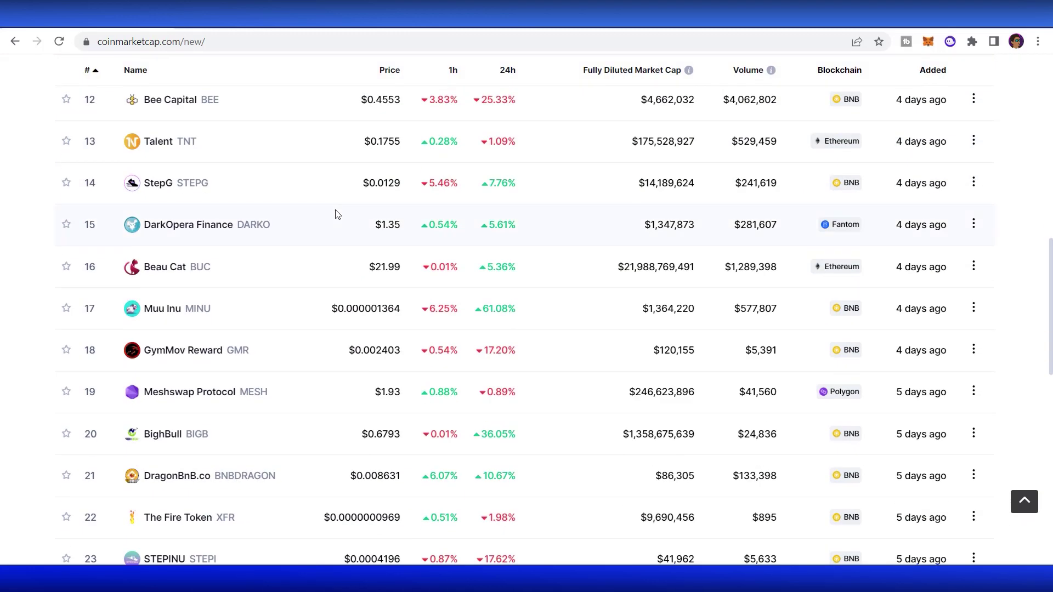
pyautogui.scroll(5, 336, 214)
pyautogui.scroll(7, 336, 212)
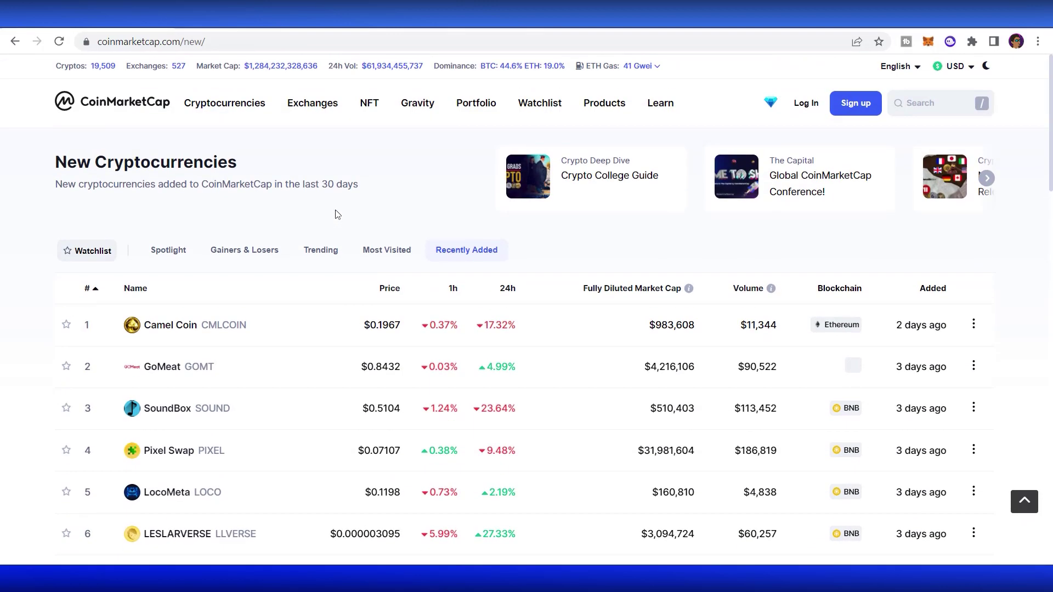
pyautogui.moveTo(225, 103)
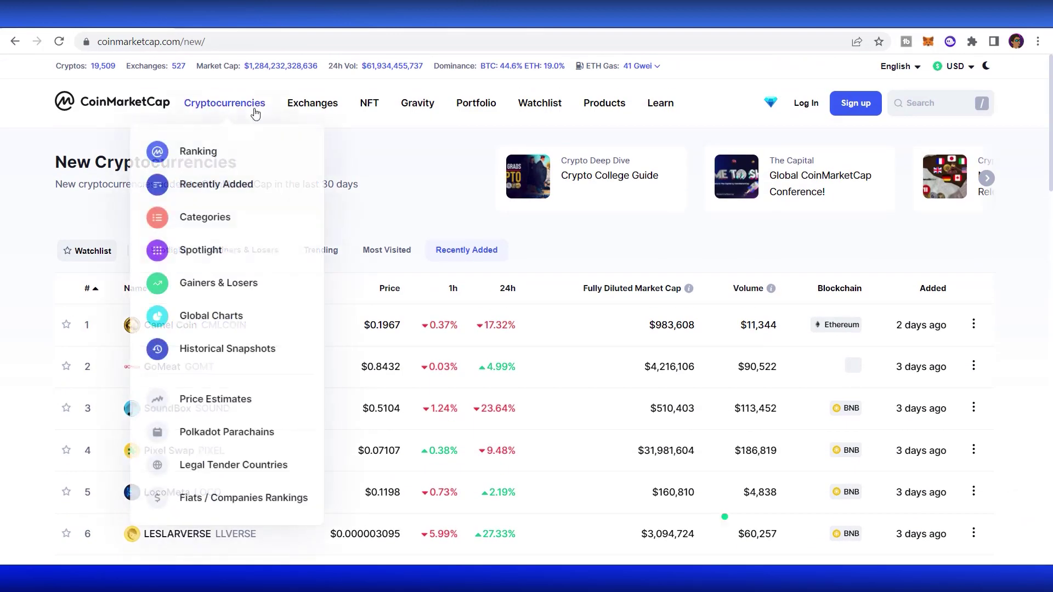
# Step: Open Categories, then the Cosmos Ecosystem category, and scroll its token list
pyautogui.click(222, 218)
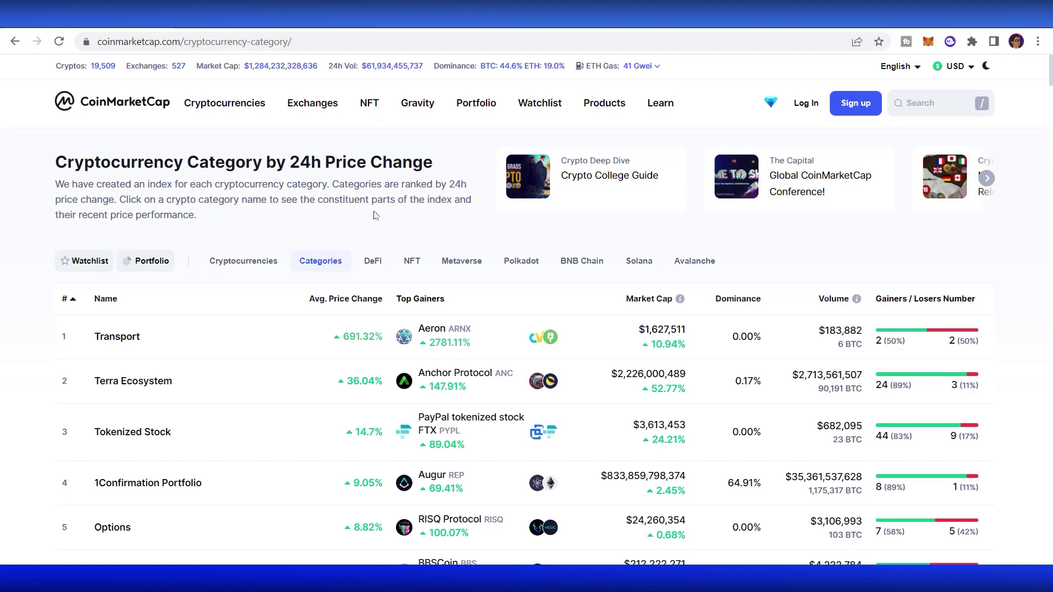
pyautogui.scroll(-3, 362, 349)
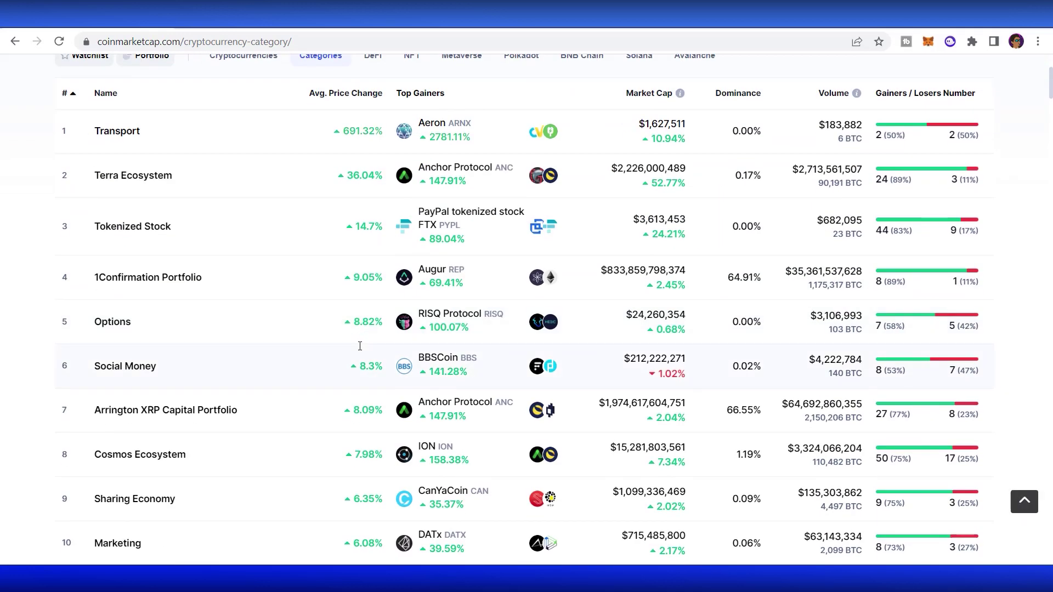
pyautogui.scroll(-1, 360, 346)
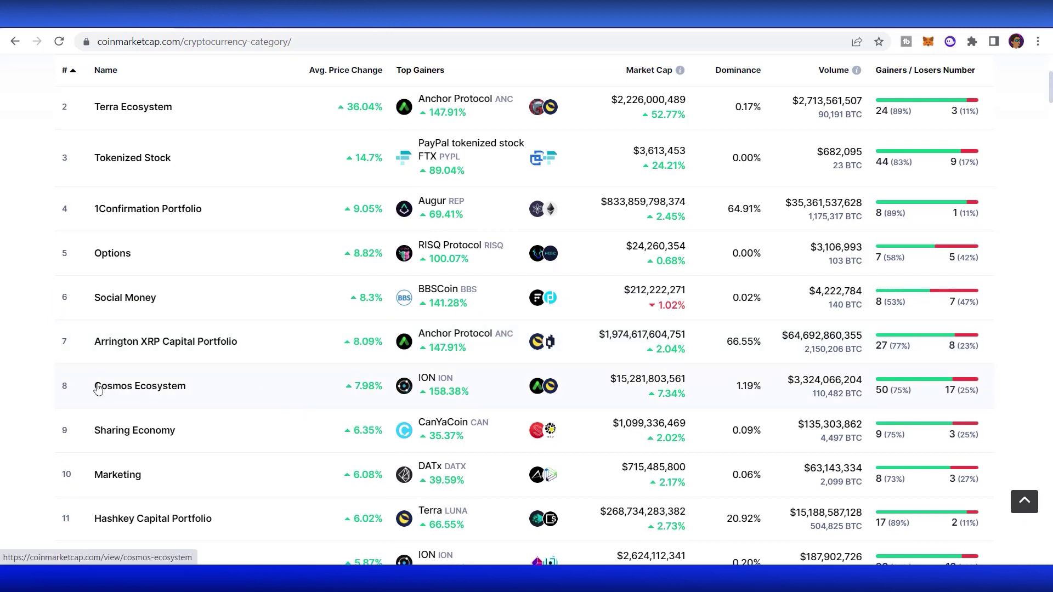
pyautogui.moveTo(93, 388); pyautogui.dragTo(275, 393)
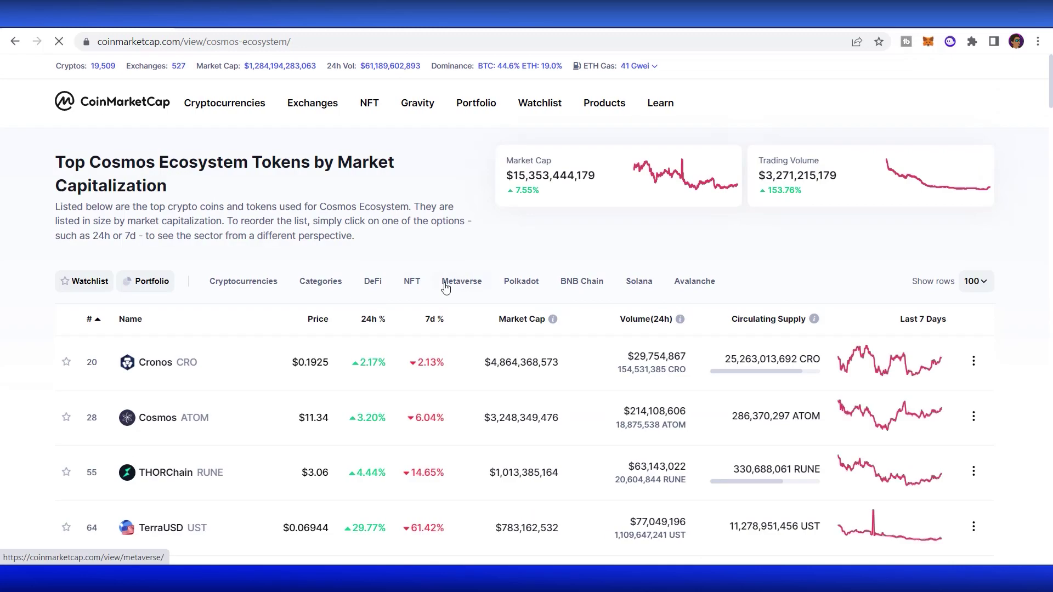
pyautogui.scroll(-5, 444, 288)
pyautogui.scroll(-10, 428, 292)
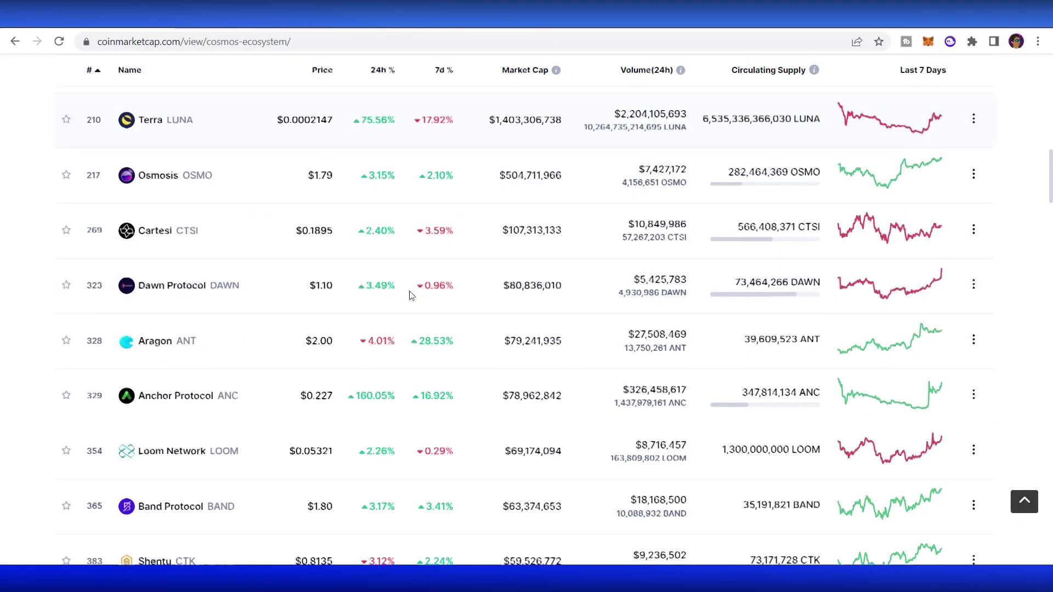
# Step: Return to Metaverse, then open Spotlight and scroll through its trending, gainer and loser tables
pyautogui.click(15, 42)
pyautogui.moveTo(224, 105)
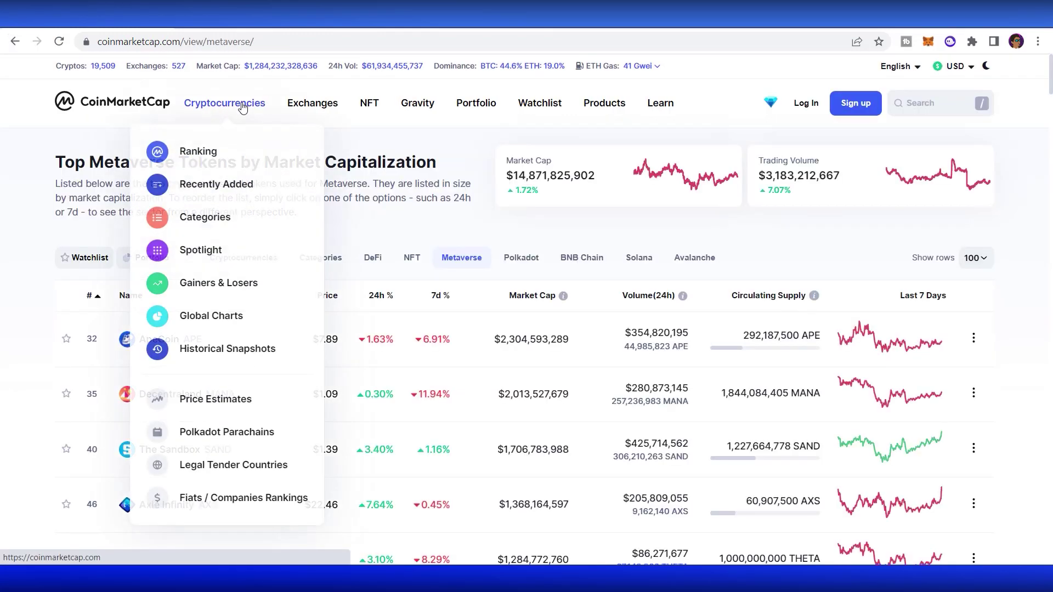
pyautogui.click(201, 251)
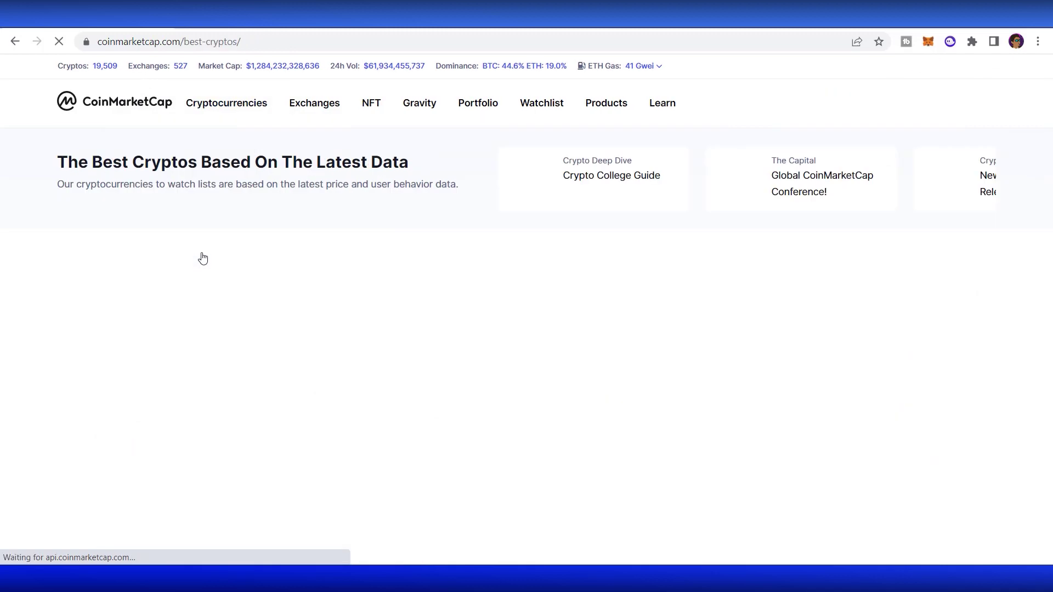
pyautogui.scroll(-2, 239, 263)
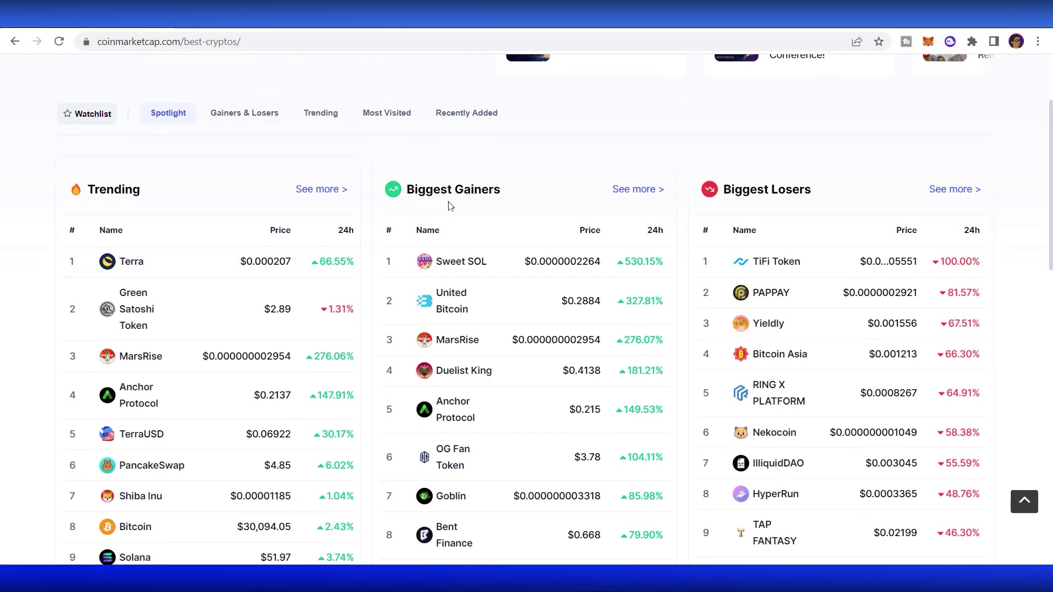
pyautogui.scroll(-10, 692, 257)
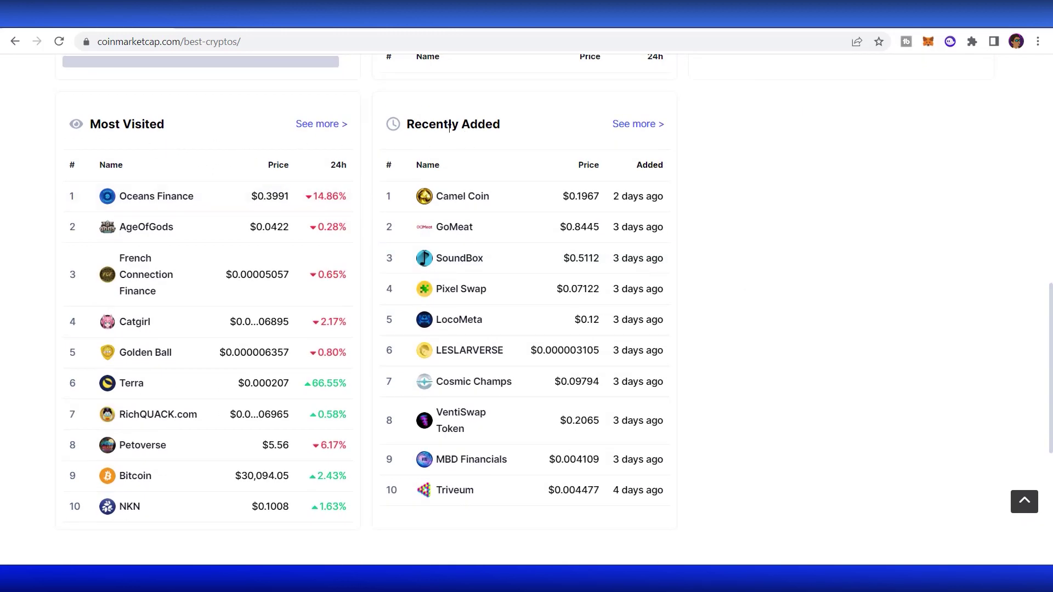
pyautogui.moveTo(424, 123); pyautogui.dragTo(545, 132)
pyautogui.click(705, 261)
pyautogui.scroll(-5, 712, 265)
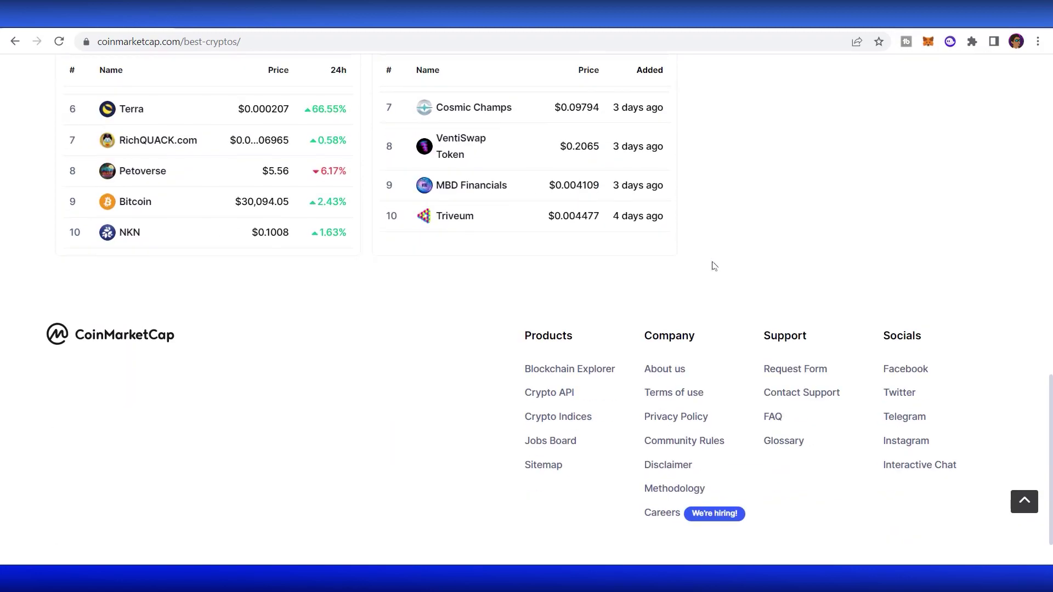
pyautogui.scroll(3, 715, 266)
pyautogui.scroll(12, 714, 267)
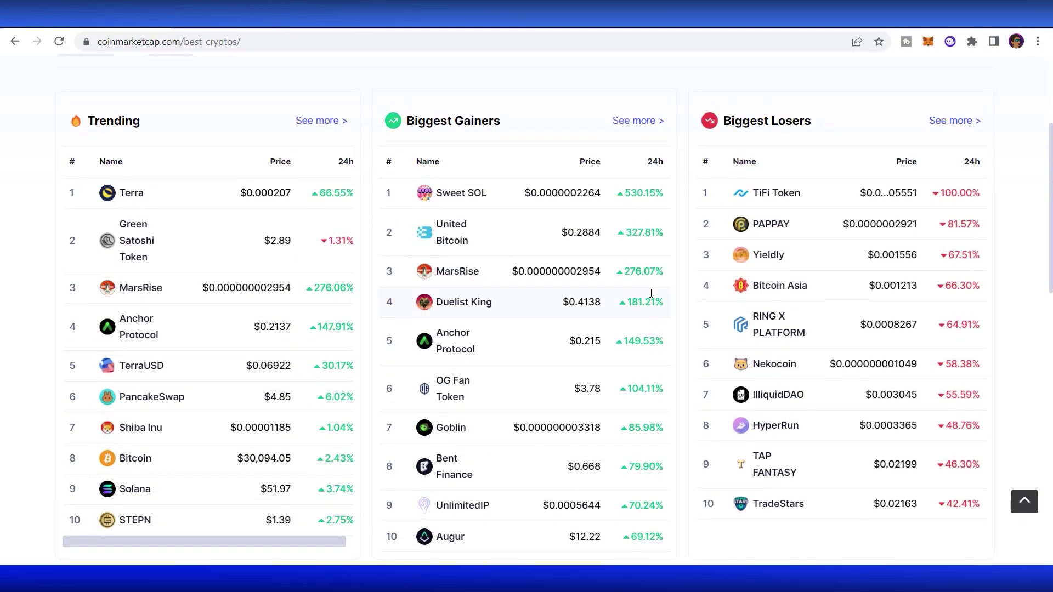
pyautogui.scroll(3, 651, 293)
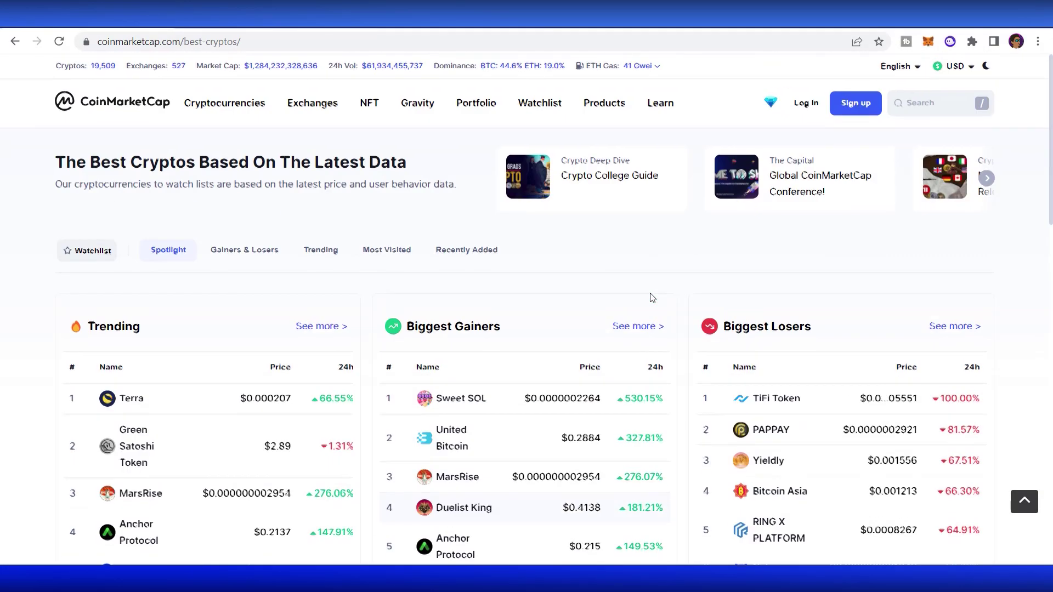
# Step: Switch to Gainers & Losers, then to the Trending cryptocurrencies list
pyautogui.click(264, 248)
pyautogui.click(322, 249)
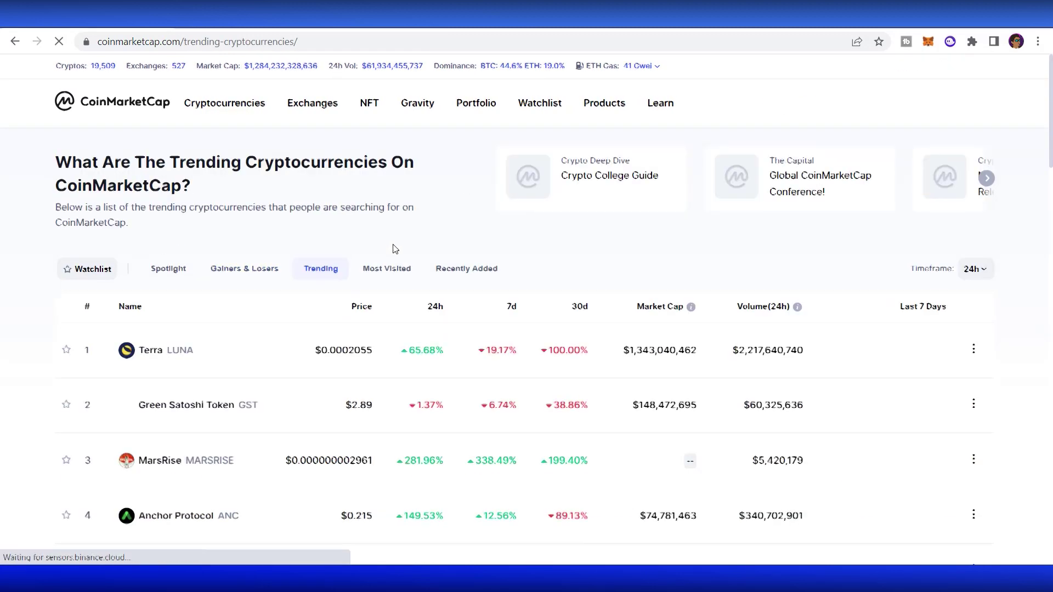
pyautogui.moveTo(226, 104)
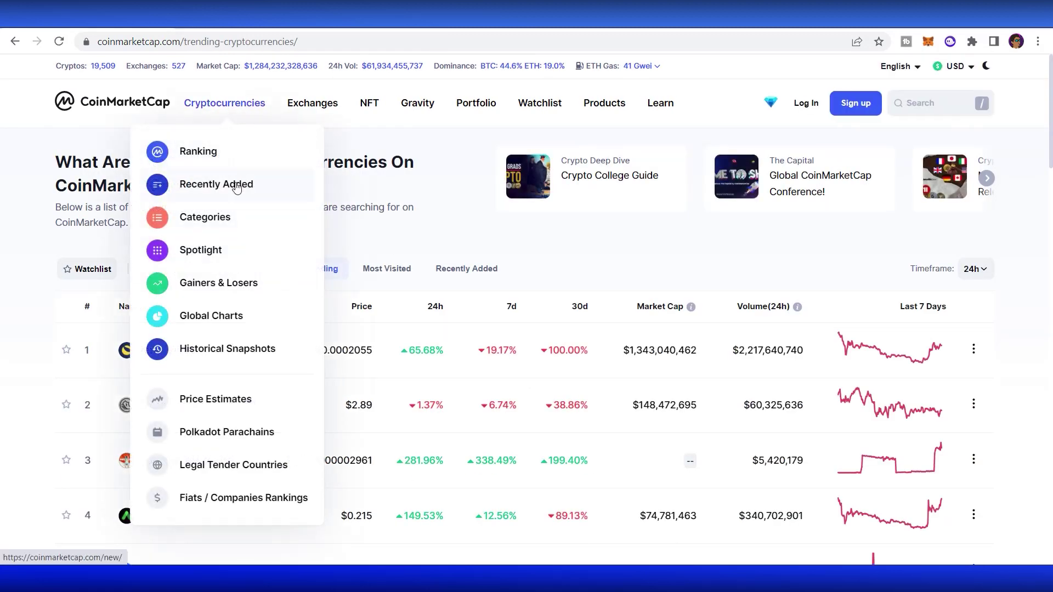
# Step: Open Global Charts and scroll through the total market cap and Bitcoin Dominance charts
pyautogui.click(220, 326)
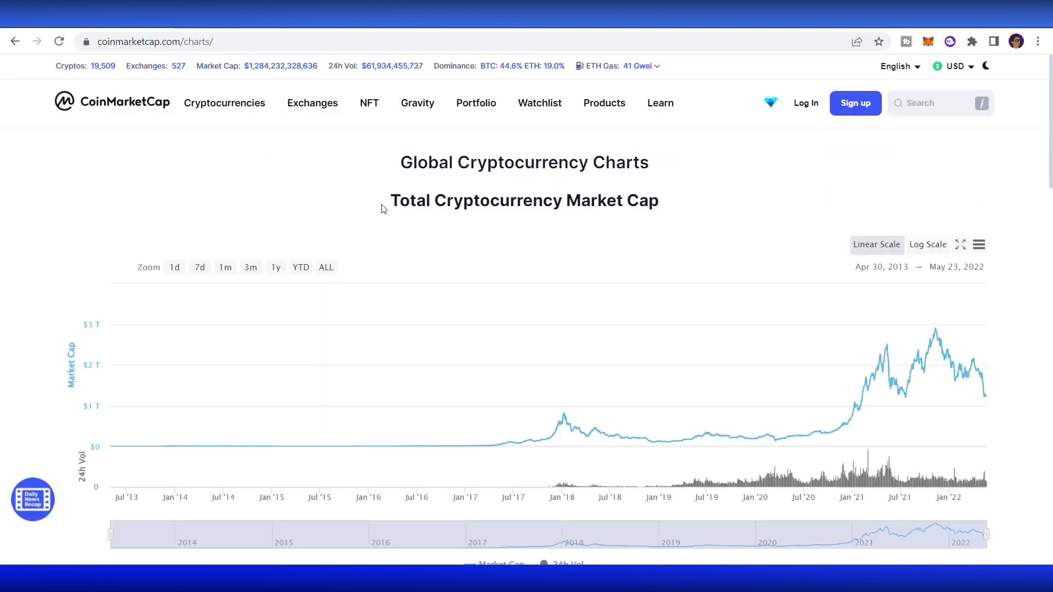
pyautogui.scroll(-10, 382, 207)
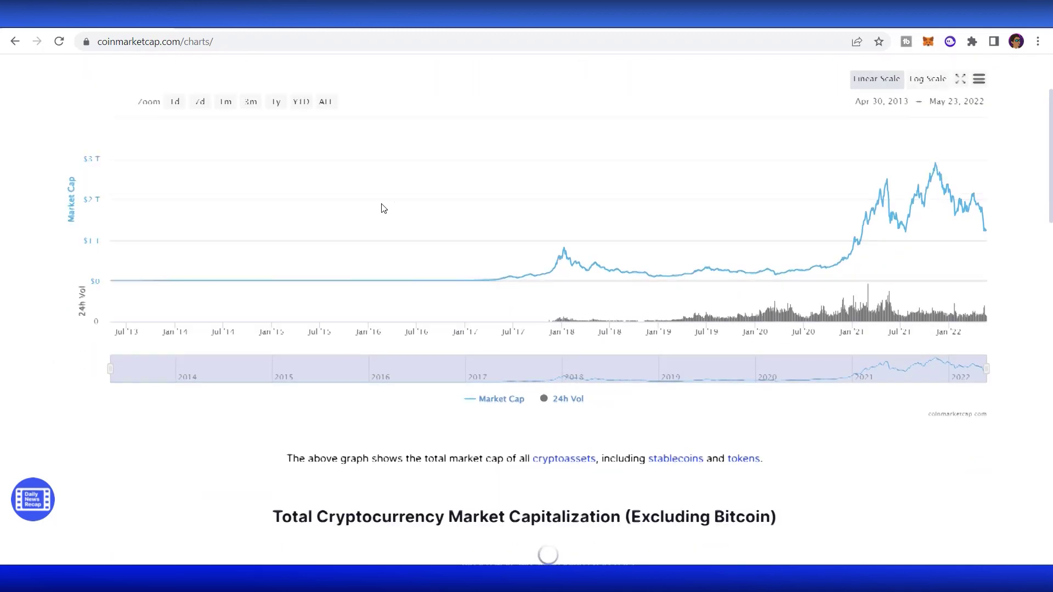
pyautogui.scroll(-8, 382, 208)
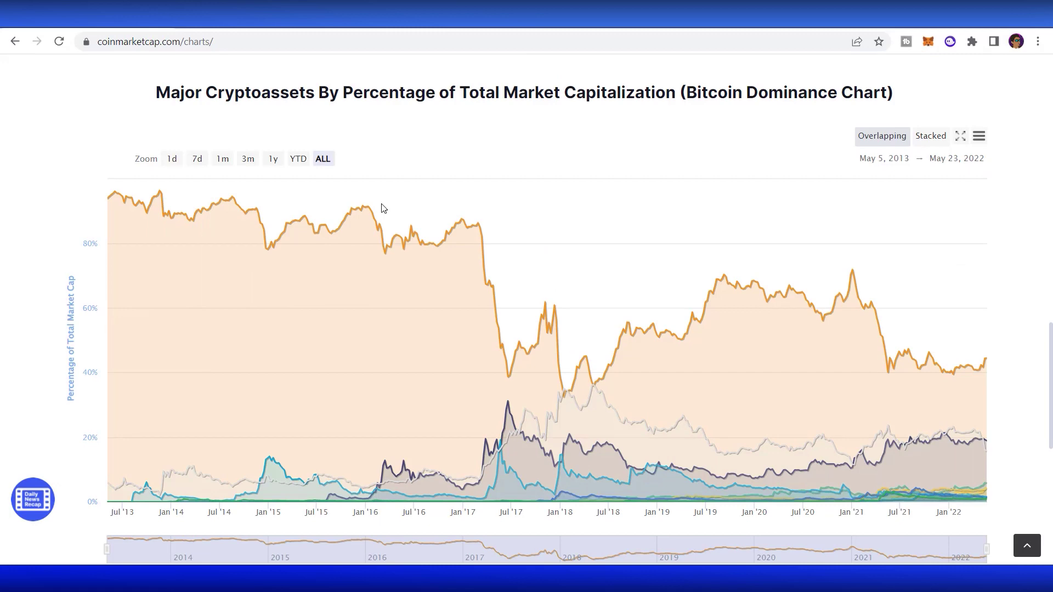
pyautogui.scroll(-3, 383, 208)
pyautogui.moveTo(377, 210)
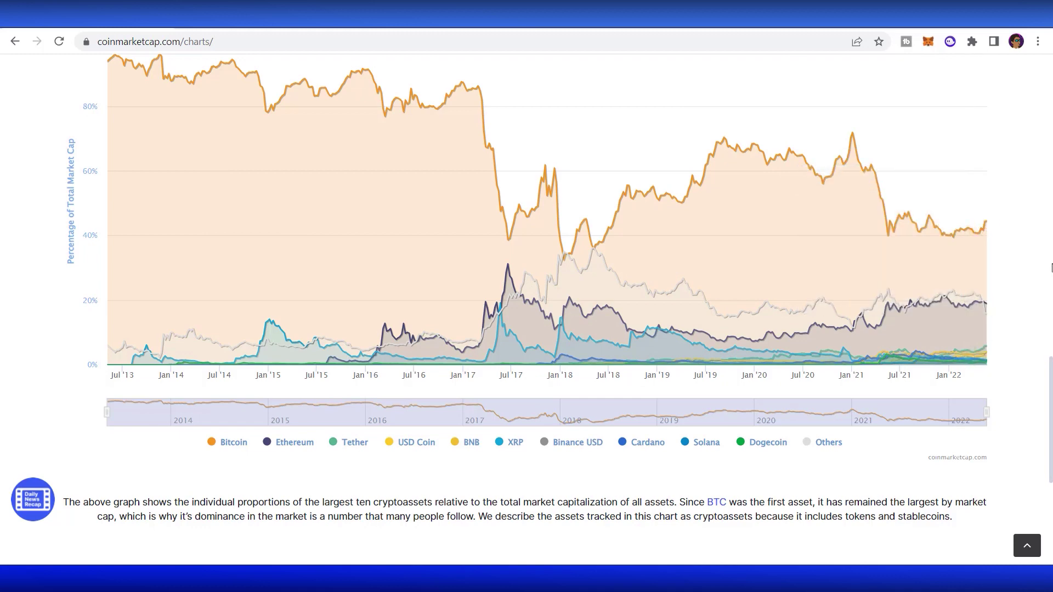
pyautogui.scroll(15, 1030, 266)
# Step: Open the Historical Snapshots calendar and scroll through its weekly dates
pyautogui.moveTo(217, 106)
pyautogui.click(240, 356)
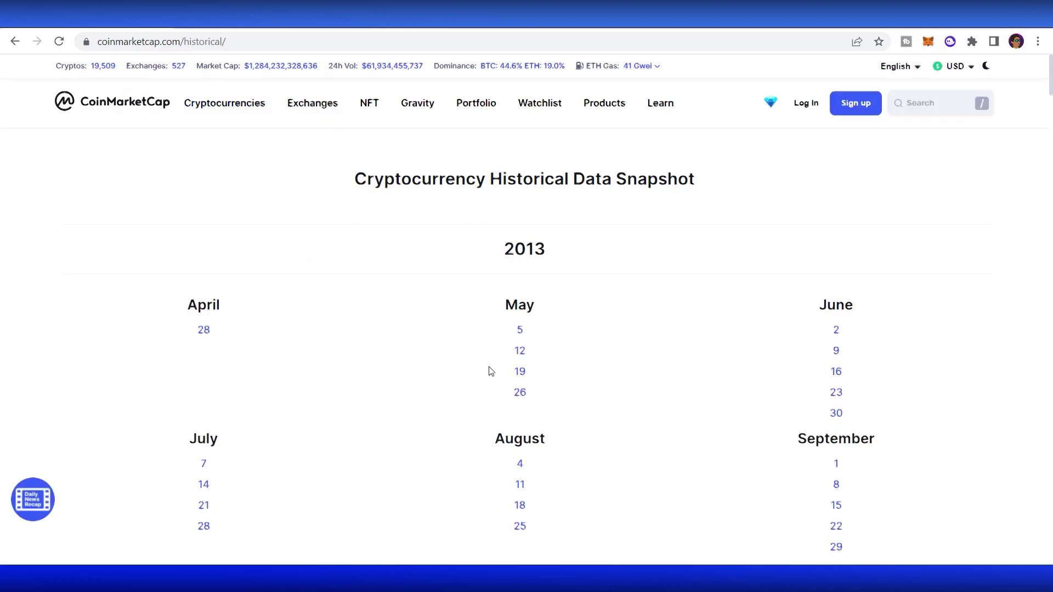
pyautogui.scroll(-5, 491, 371)
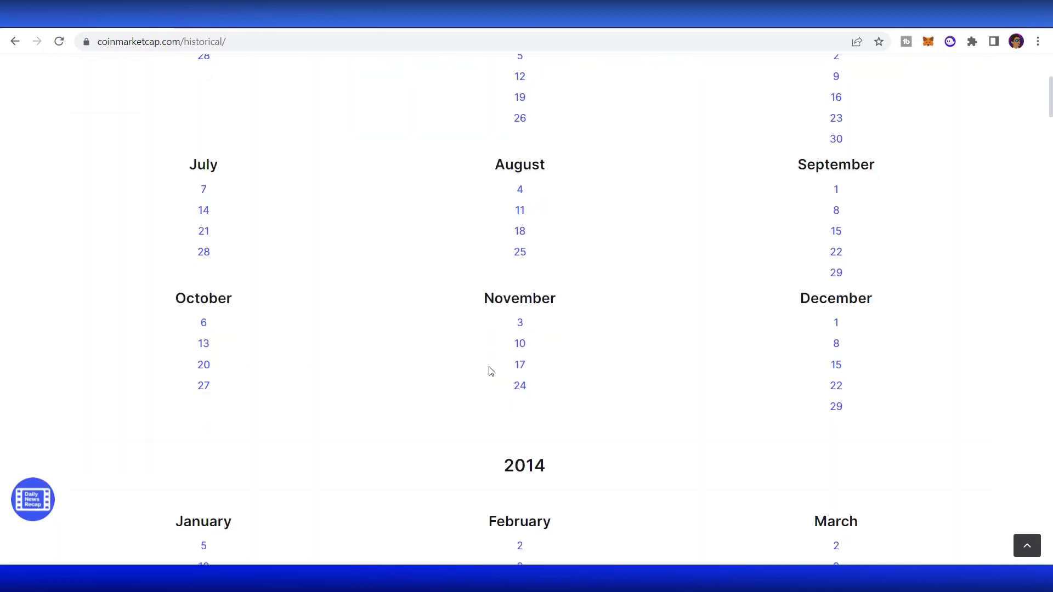
pyautogui.scroll(-5, 491, 372)
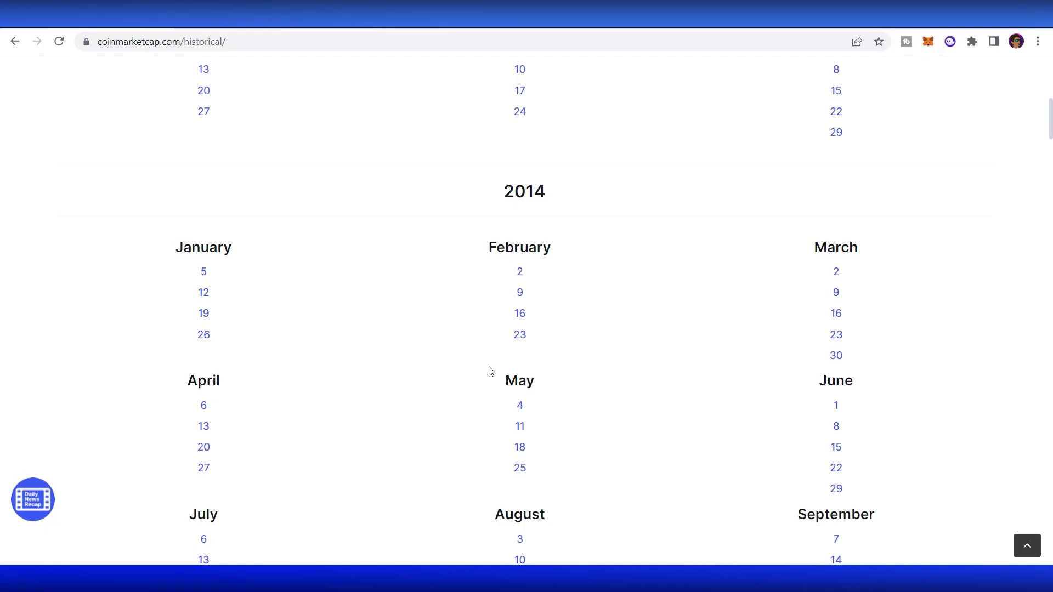
pyautogui.scroll(-14, 491, 372)
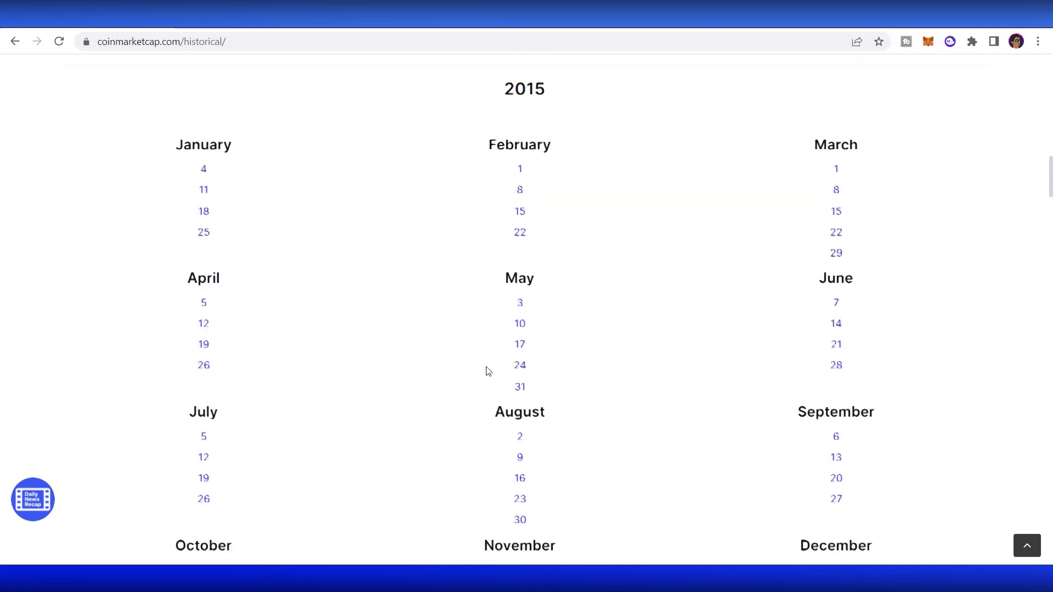
pyautogui.scroll(-20, 488, 371)
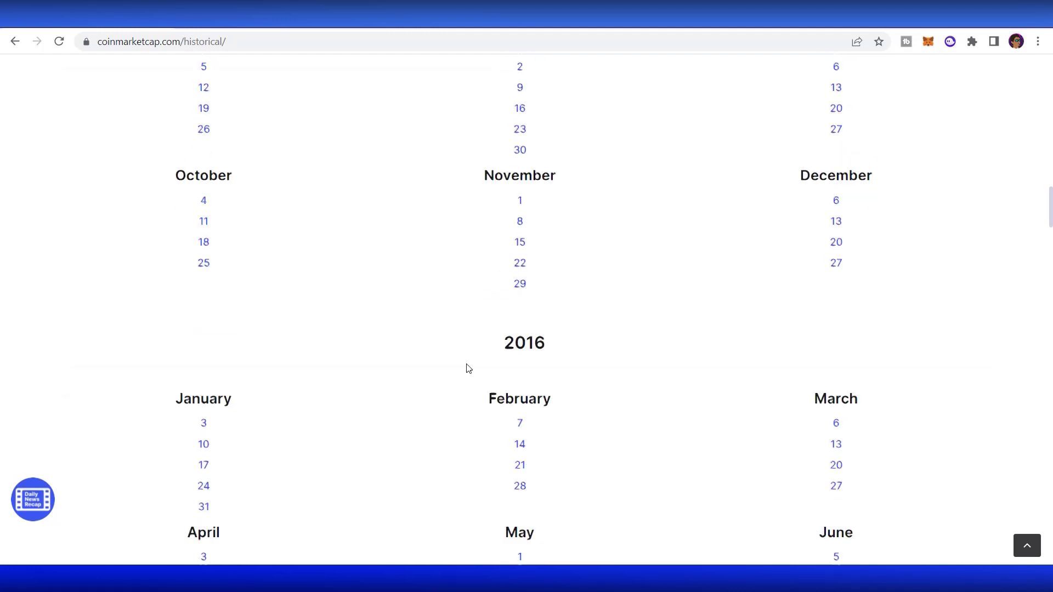
pyautogui.scroll(20, 468, 366)
pyautogui.scroll(5, 465, 362)
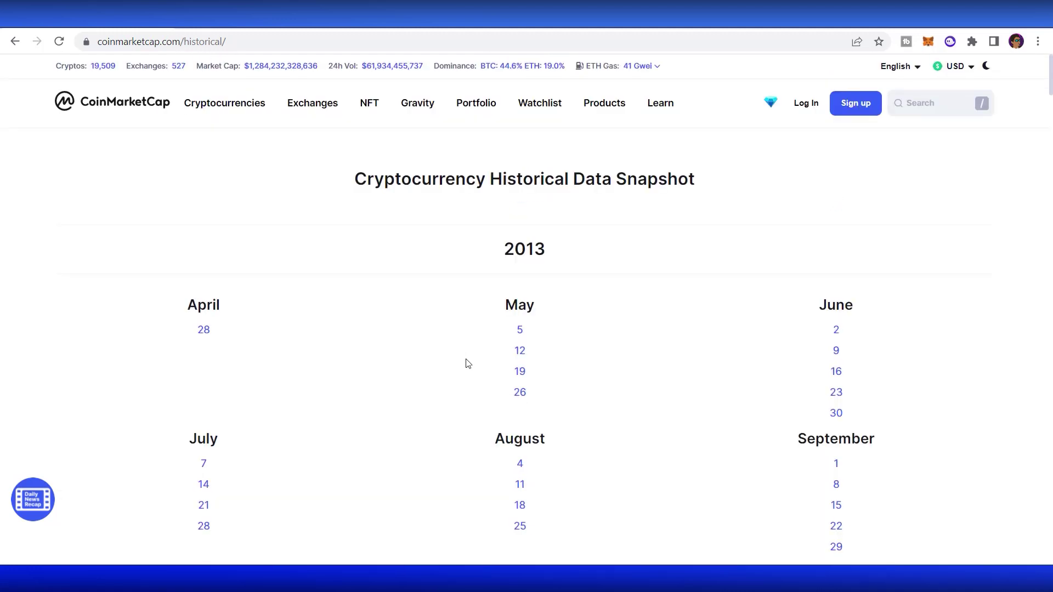
# Step: Browse the 2013 dates and view the 05 May 2013 snapshot of the top ten coins
pyautogui.scroll(-1, 465, 351)
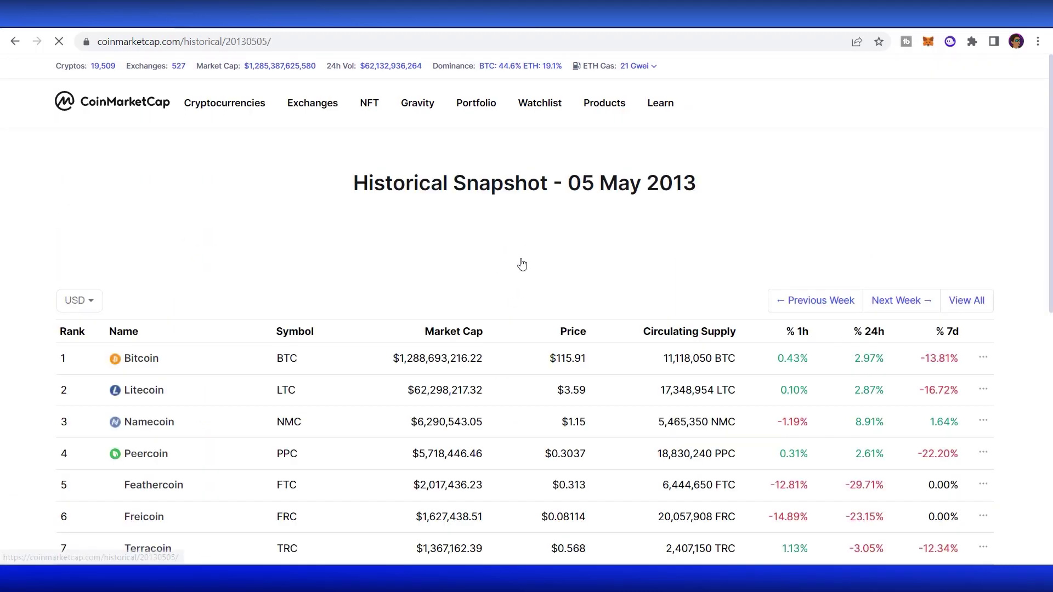
pyautogui.scroll(-4, 522, 263)
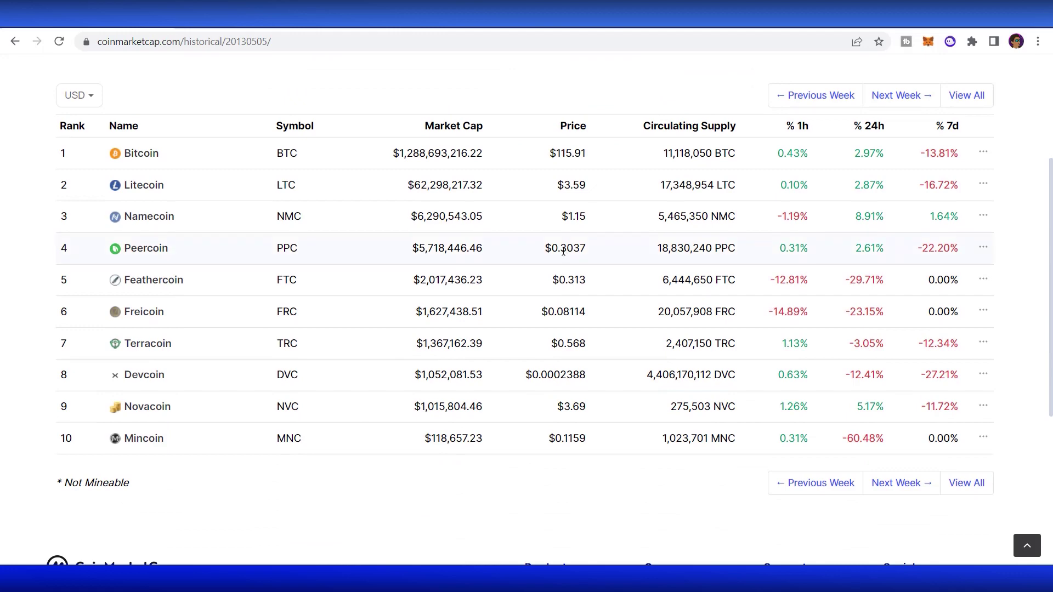
pyautogui.scroll(4, 349, 267)
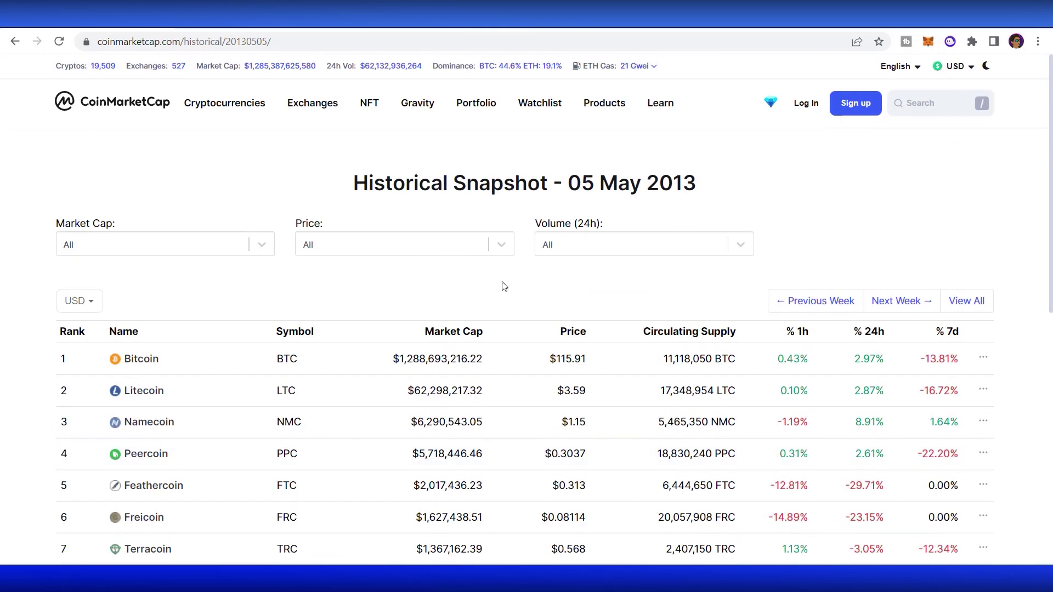
pyautogui.scroll(-5, 500, 286)
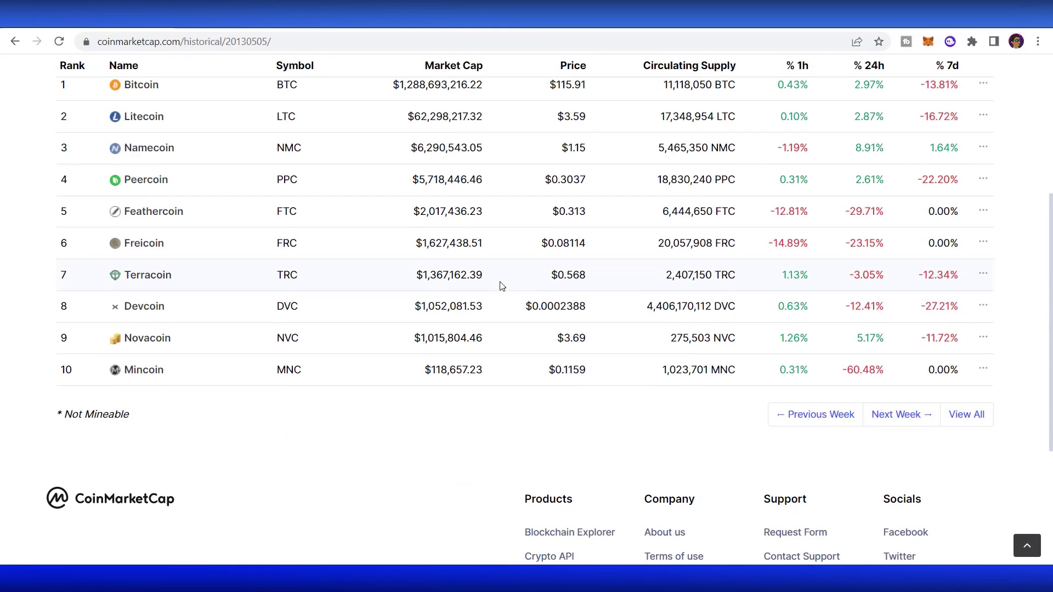
pyautogui.scroll(3, 500, 286)
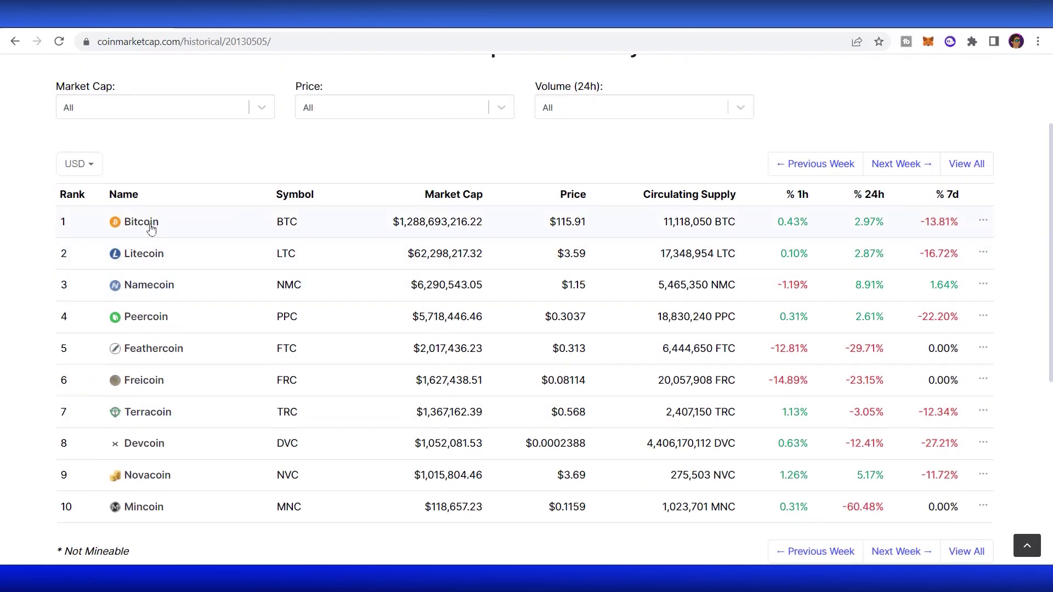
pyautogui.moveTo(122, 223); pyautogui.dragTo(199, 225)
pyautogui.scroll(-1, 173, 364)
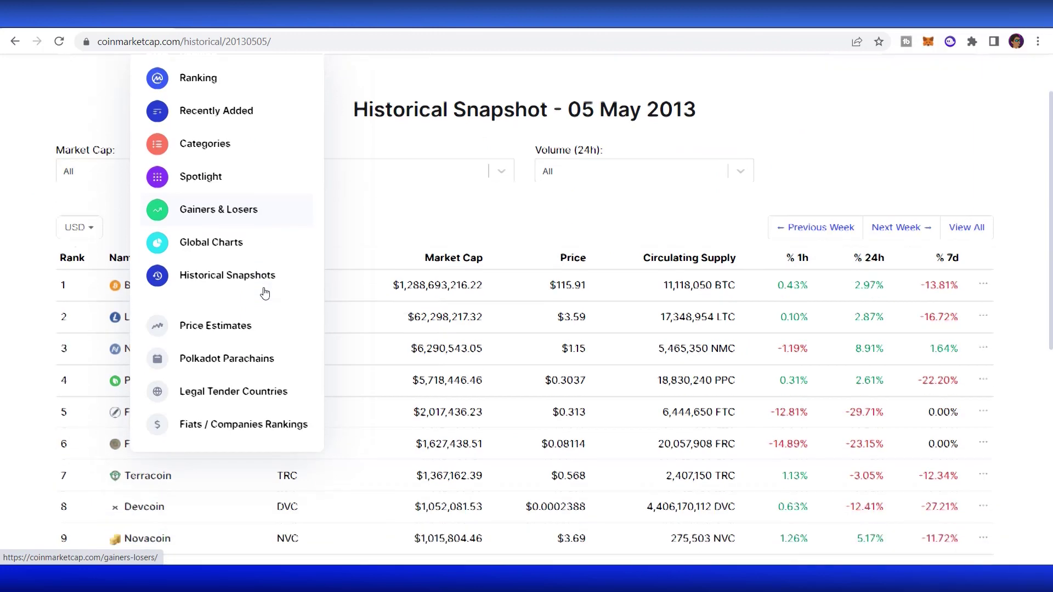
# Step: Open the Spot exchanges ranking and highlight its Volume(24h) column heading
pyautogui.scroll(-1, 265, 293)
pyautogui.scroll(2, 266, 294)
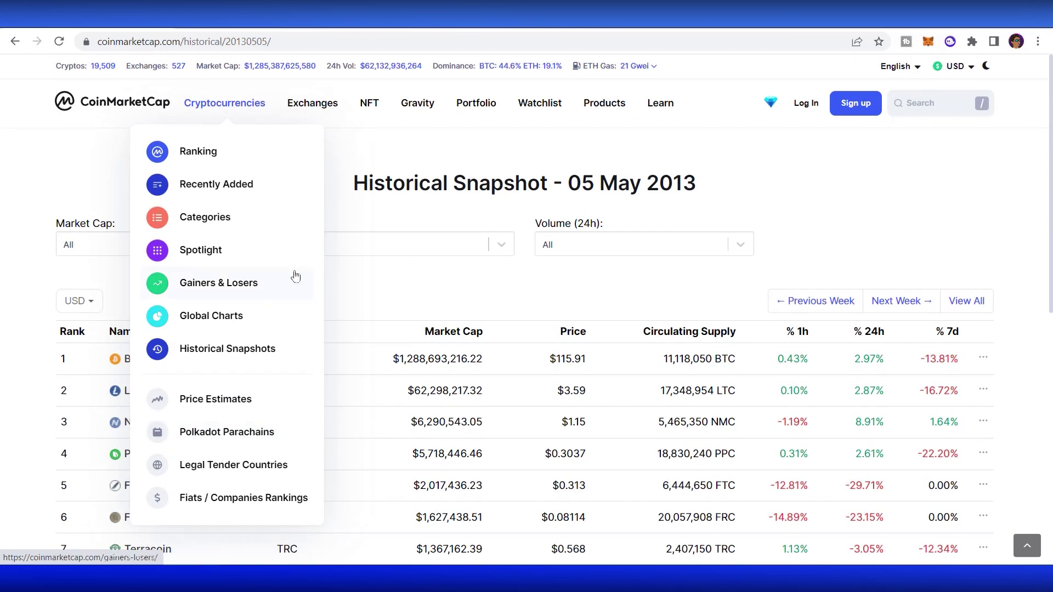
pyautogui.click(316, 114)
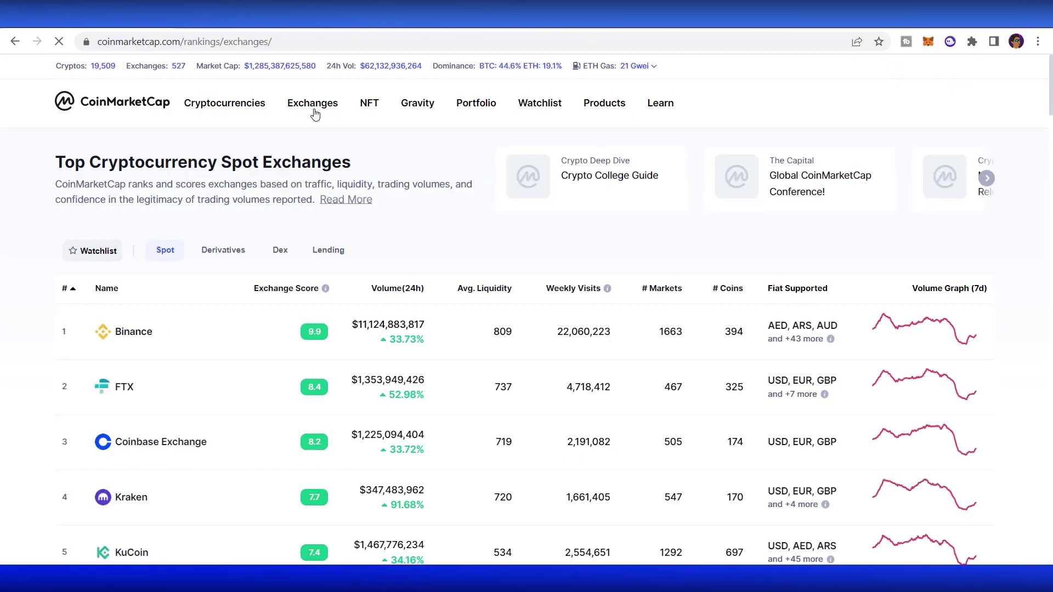
pyautogui.scroll(-3, 393, 206)
pyautogui.scroll(3, 393, 203)
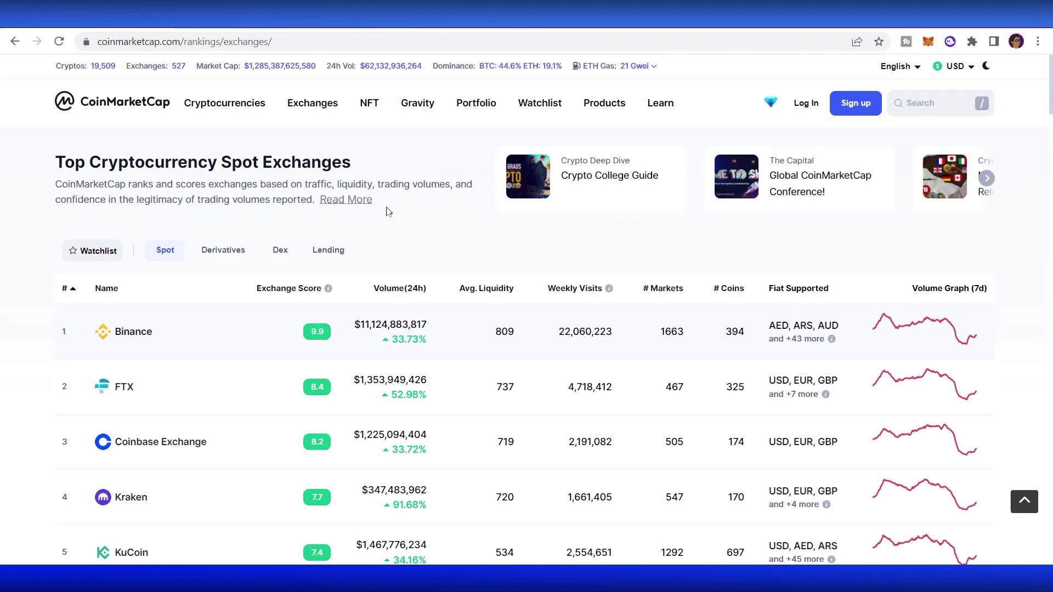
pyautogui.moveTo(378, 291); pyautogui.dragTo(430, 291)
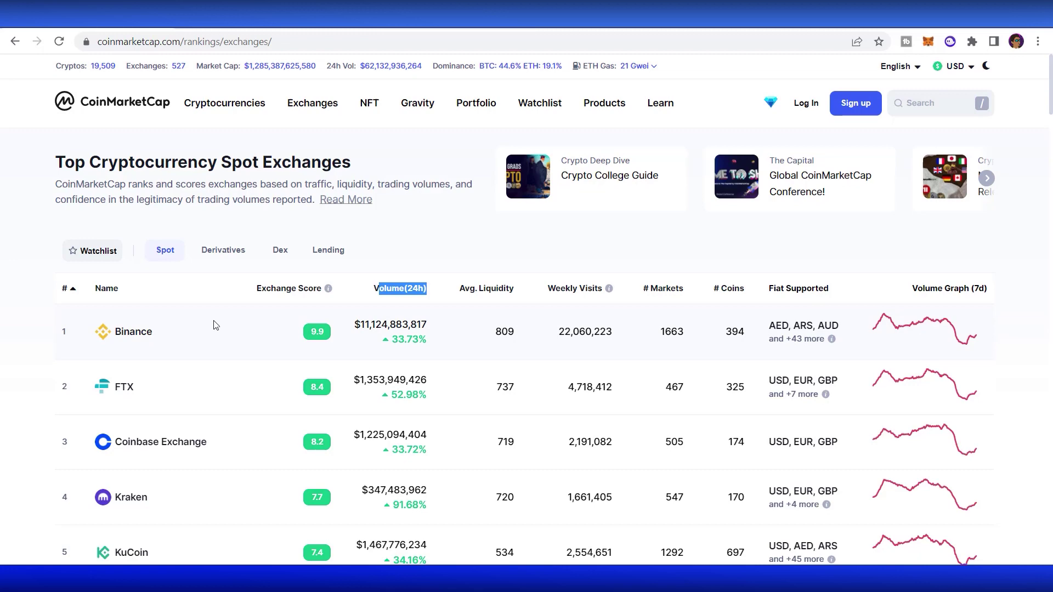
pyautogui.scroll(-1, 215, 325)
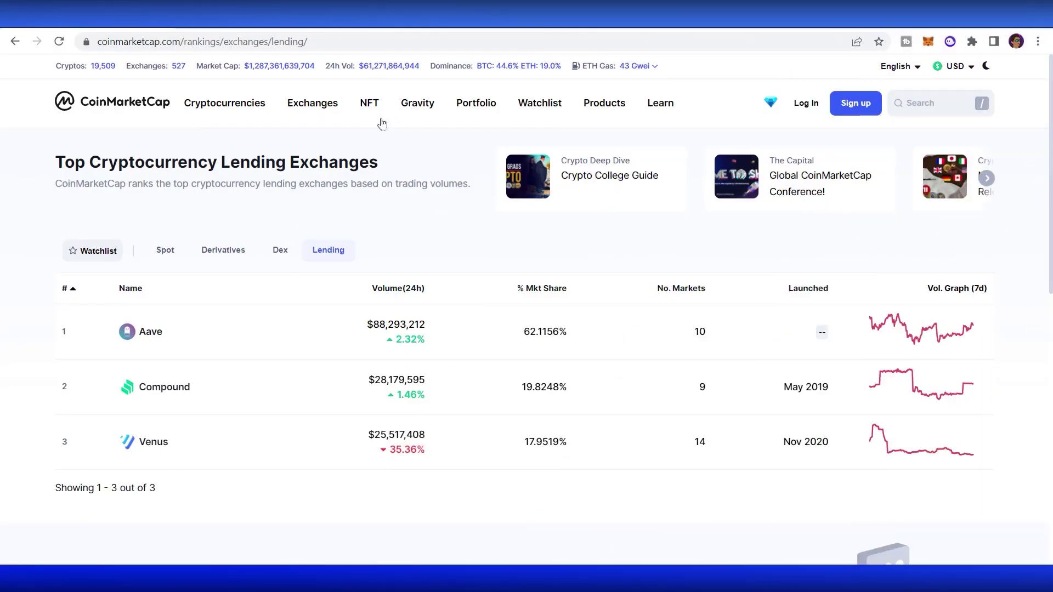
# Step: Open Overall NFT Stats, scroll it and highlight the Top NFT Collections heading
pyautogui.moveTo(370, 105)
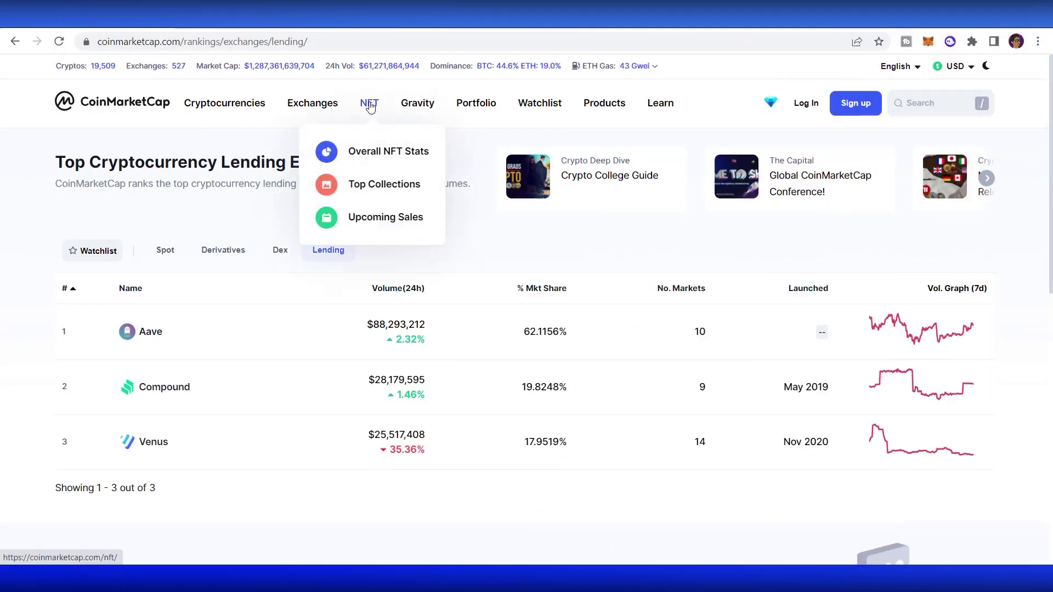
pyautogui.click(370, 106)
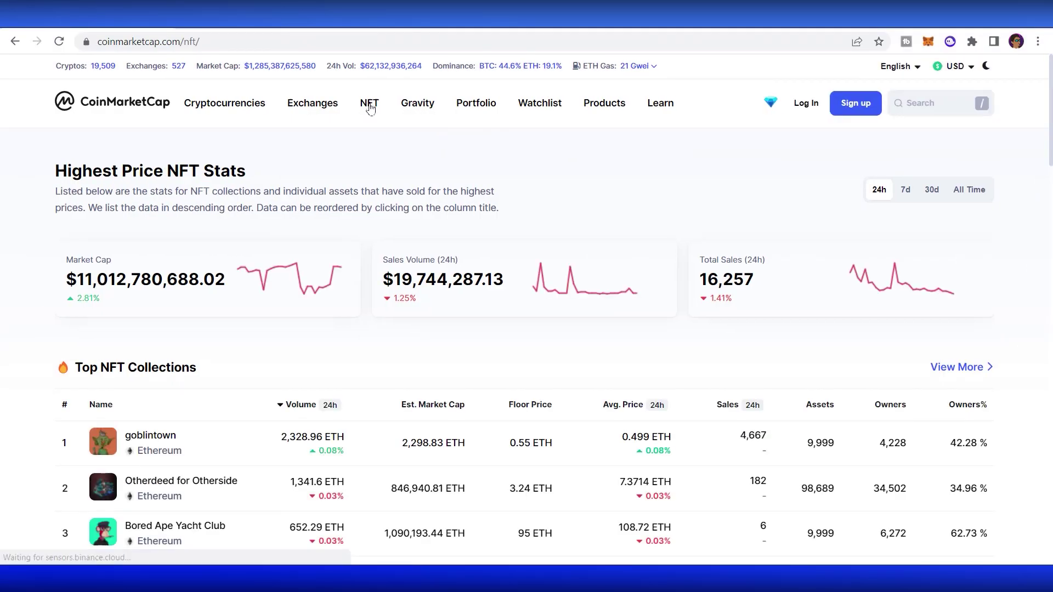
pyautogui.scroll(-3, 371, 289)
pyautogui.scroll(3, 392, 264)
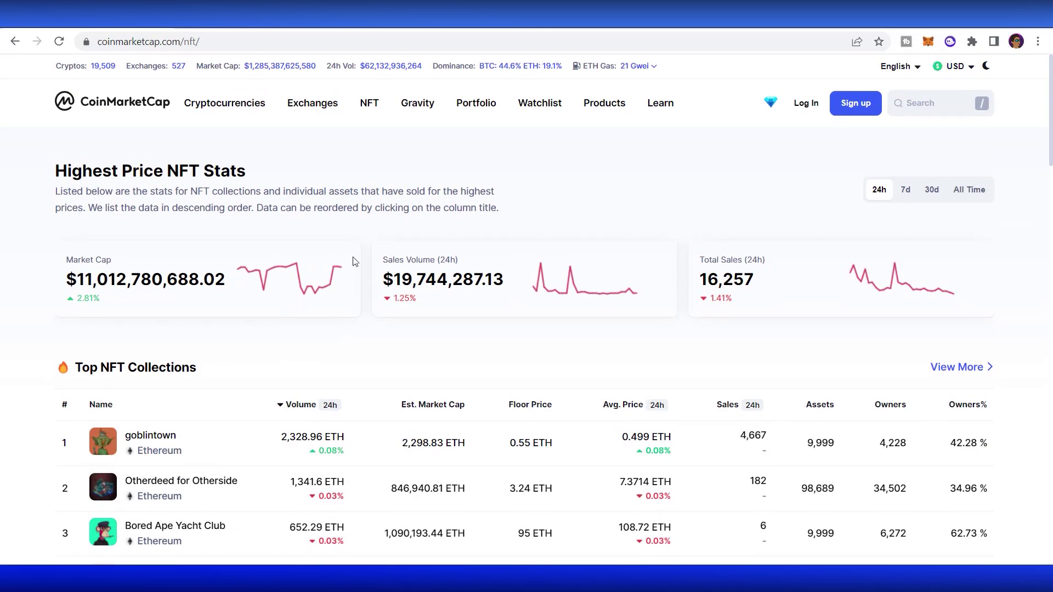
pyautogui.scroll(-3, 361, 258)
pyautogui.moveTo(75, 231); pyautogui.dragTo(240, 236)
pyautogui.click(240, 237)
pyautogui.scroll(-6, 239, 237)
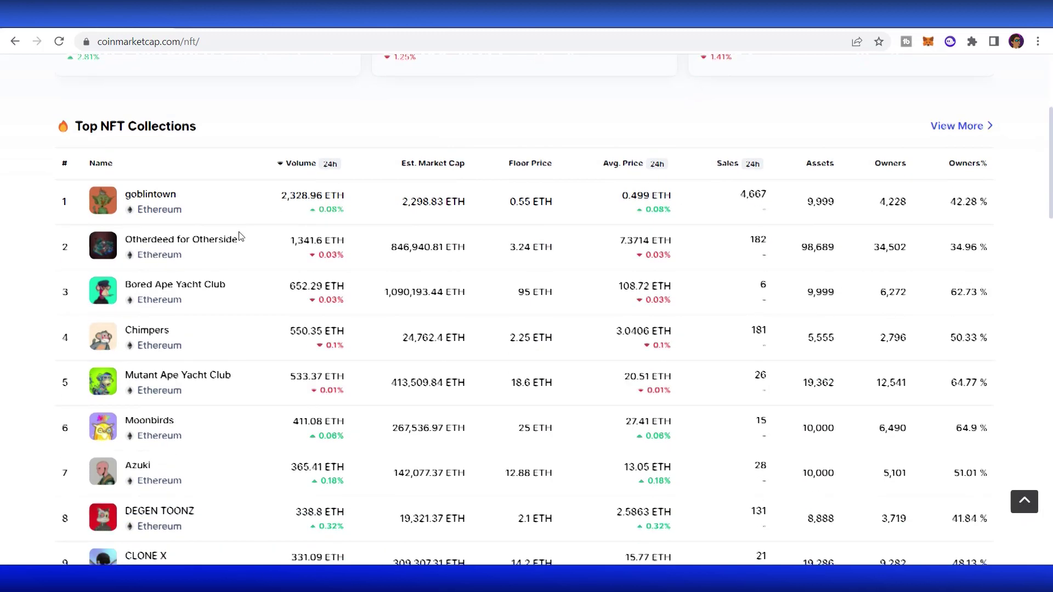
pyautogui.scroll(10, 240, 240)
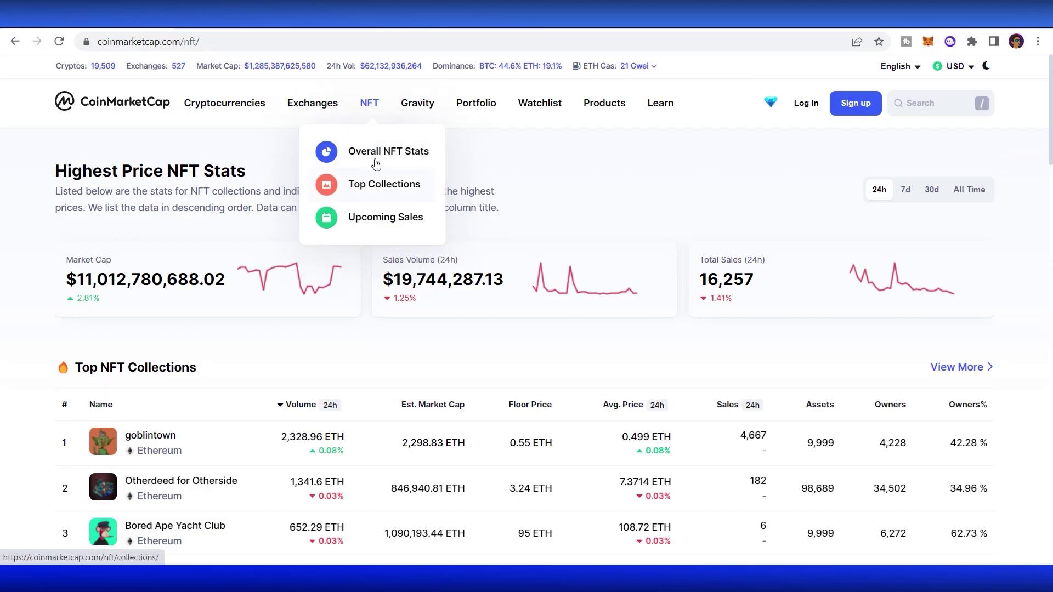
pyautogui.click(379, 156)
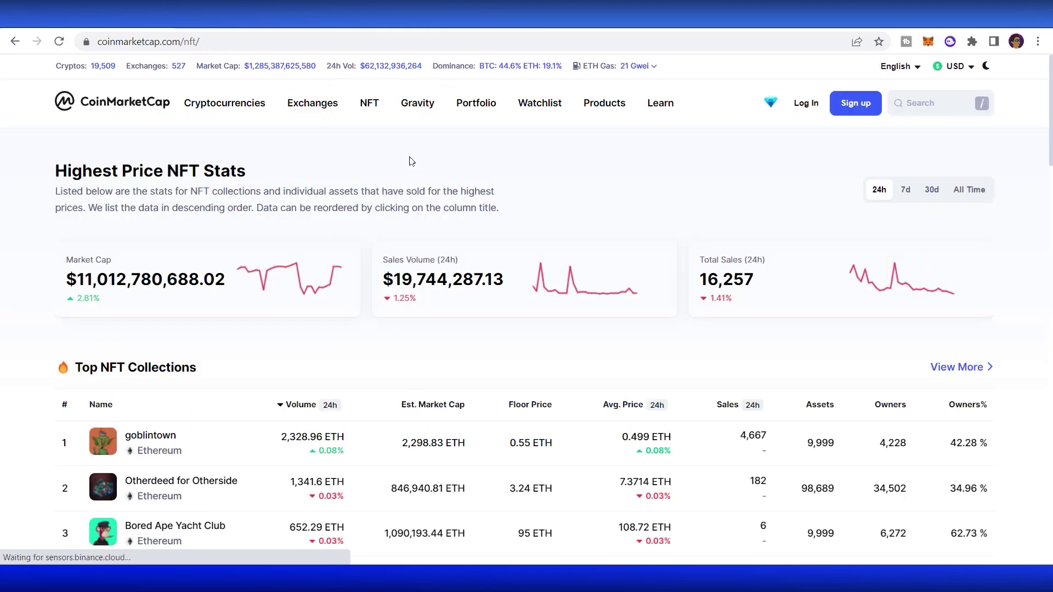
# Step: Open the Top NFT Collections page and scroll through it
pyautogui.moveTo(382, 106)
pyautogui.click(354, 186)
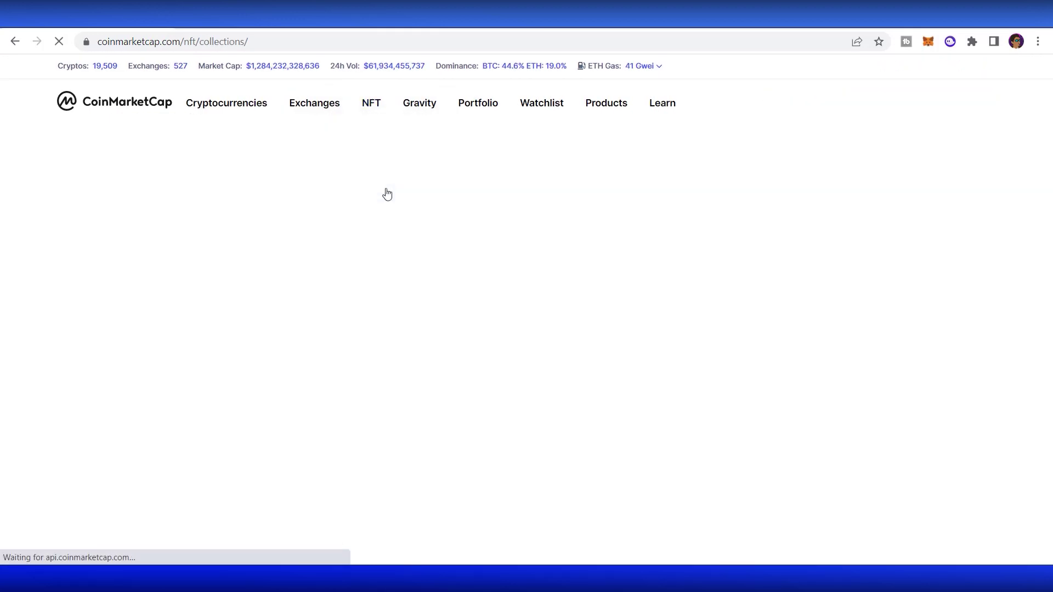
pyautogui.scroll(-5, 377, 283)
pyautogui.scroll(5, 377, 282)
# Step: Open the upcoming NFT sales list and highlight VIP Card Room's 4-hour start time
pyautogui.moveTo(369, 104)
pyautogui.click(376, 230)
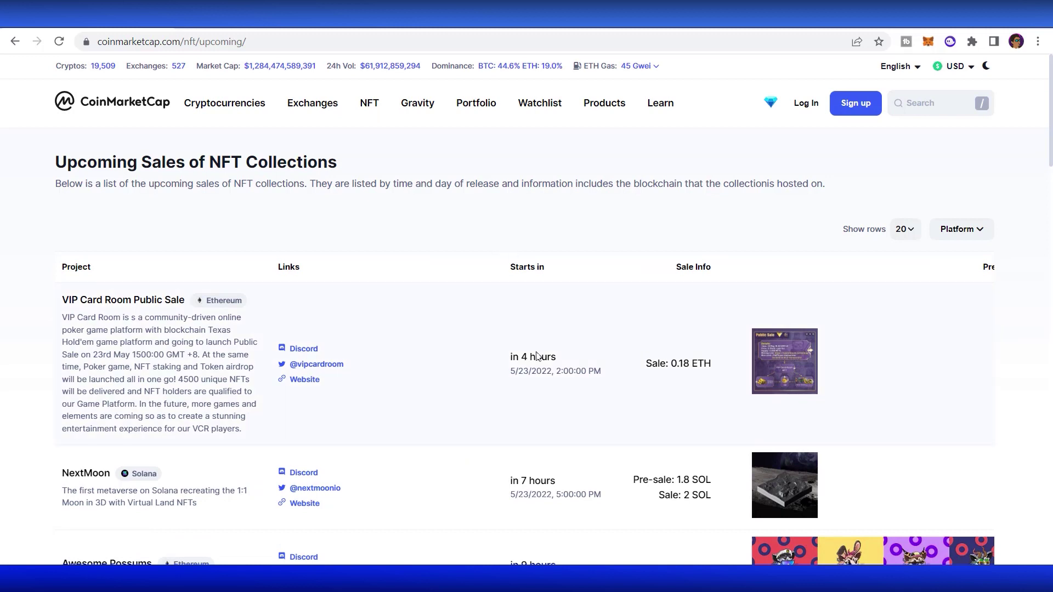
pyautogui.moveTo(510, 365); pyautogui.dragTo(635, 387)
pyautogui.click(637, 388)
pyautogui.moveTo(507, 359); pyautogui.dragTo(625, 384)
pyautogui.click(627, 385)
pyautogui.moveTo(519, 357); pyautogui.dragTo(607, 379)
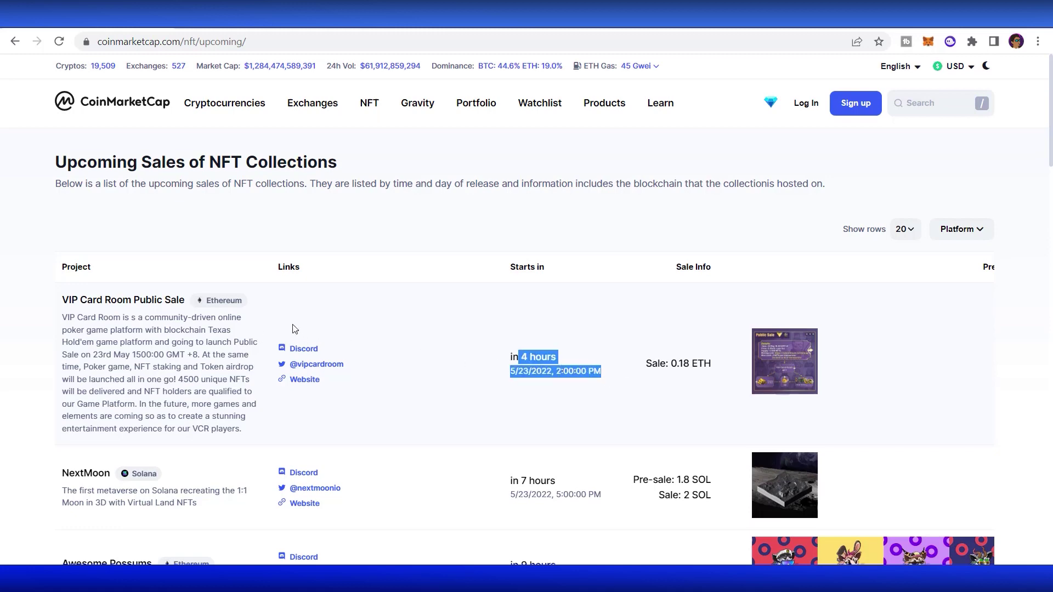
pyautogui.scroll(-2, 294, 318)
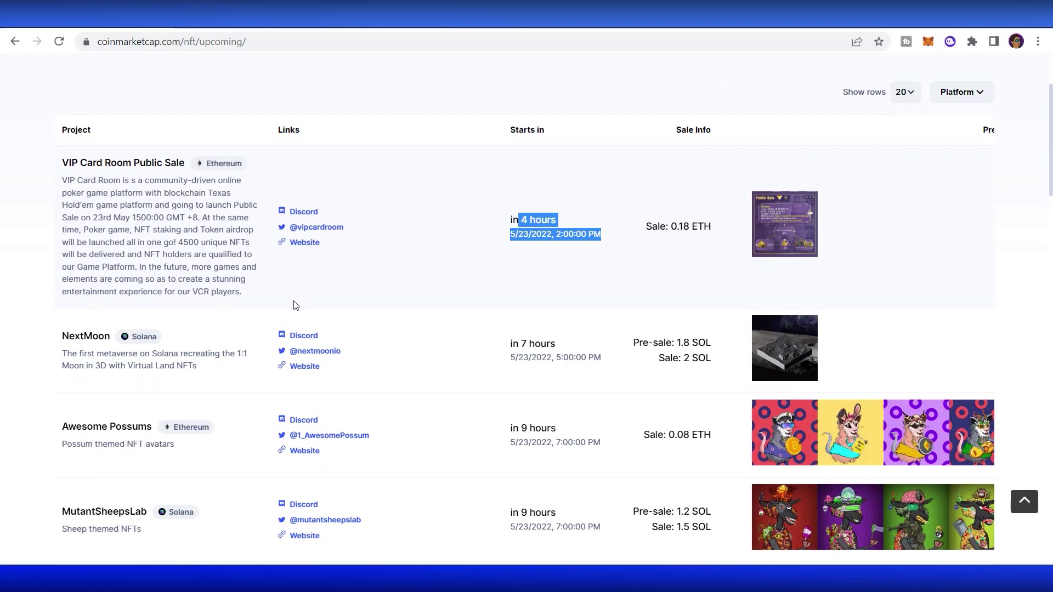
pyautogui.scroll(2, 296, 305)
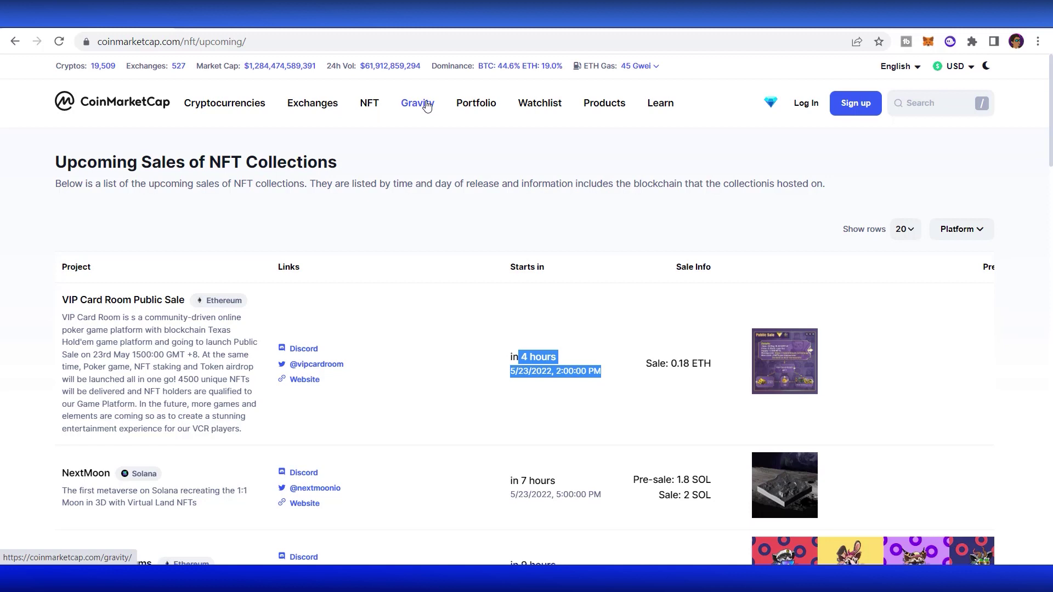
# Step: Open the Gravity community feed and scroll through its posts
pyautogui.click(427, 106)
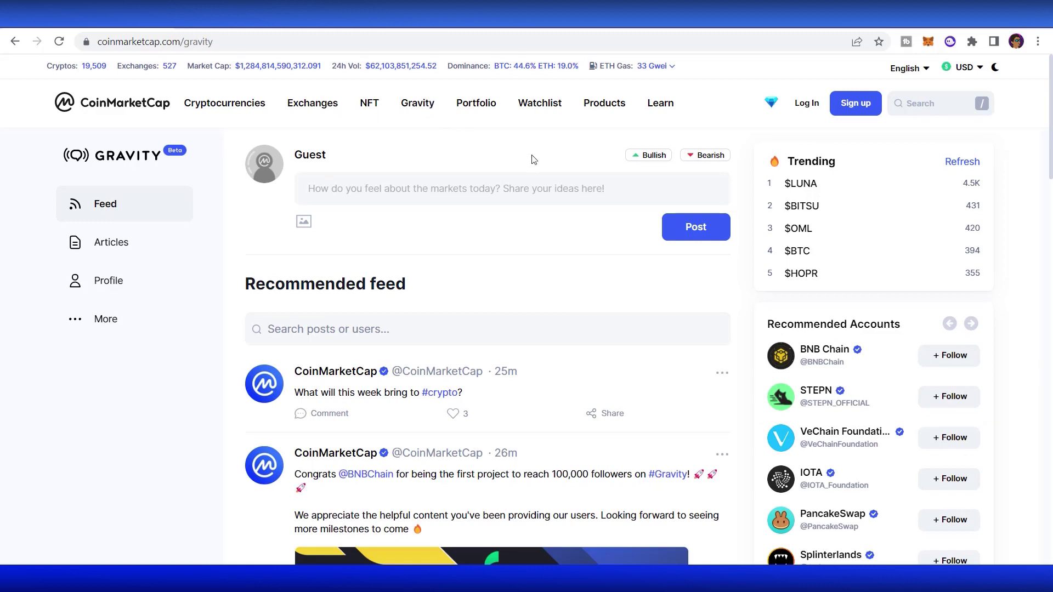
pyautogui.scroll(-10, 533, 159)
pyautogui.scroll(-3, 491, 216)
pyautogui.scroll(-2, 844, 196)
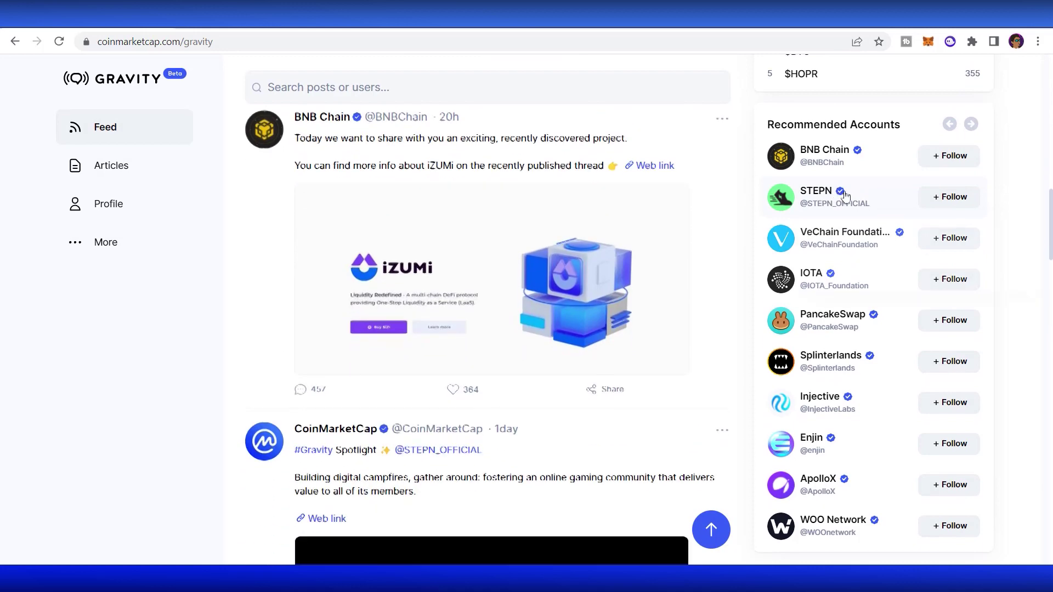
# Step: Look over the STEPN profile from Recommended Accounts, then return to the Gravity feed
pyautogui.moveTo(869, 202)
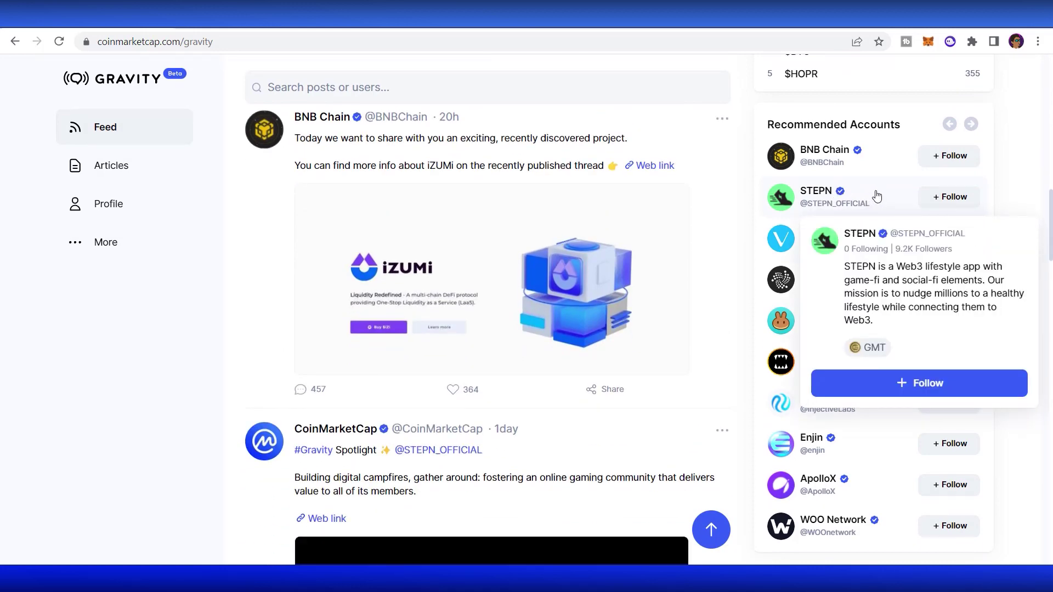
pyautogui.click(876, 196)
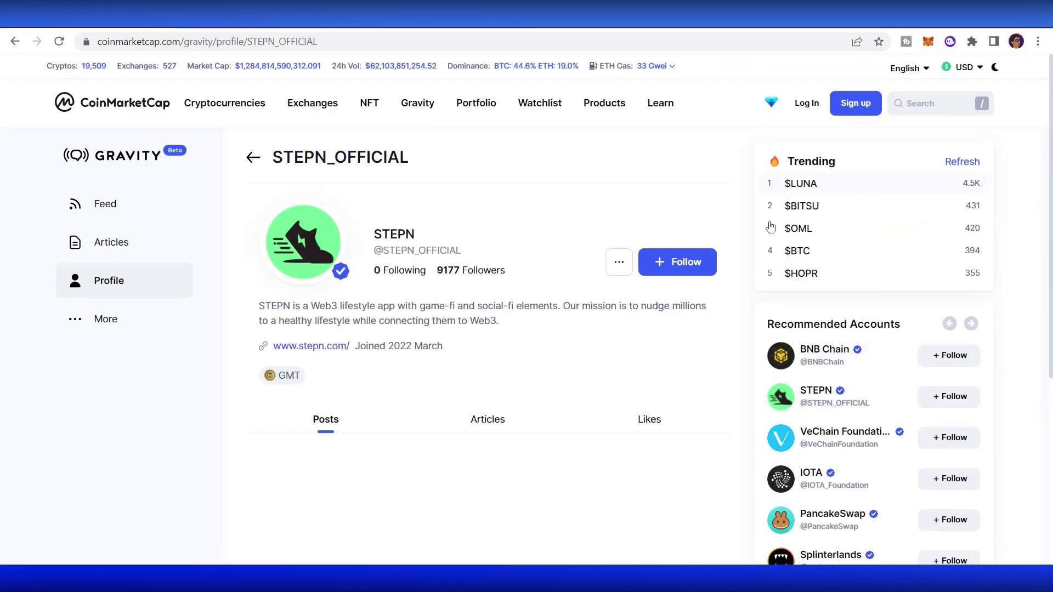
pyautogui.scroll(-1, 565, 282)
pyautogui.scroll(-18, 565, 282)
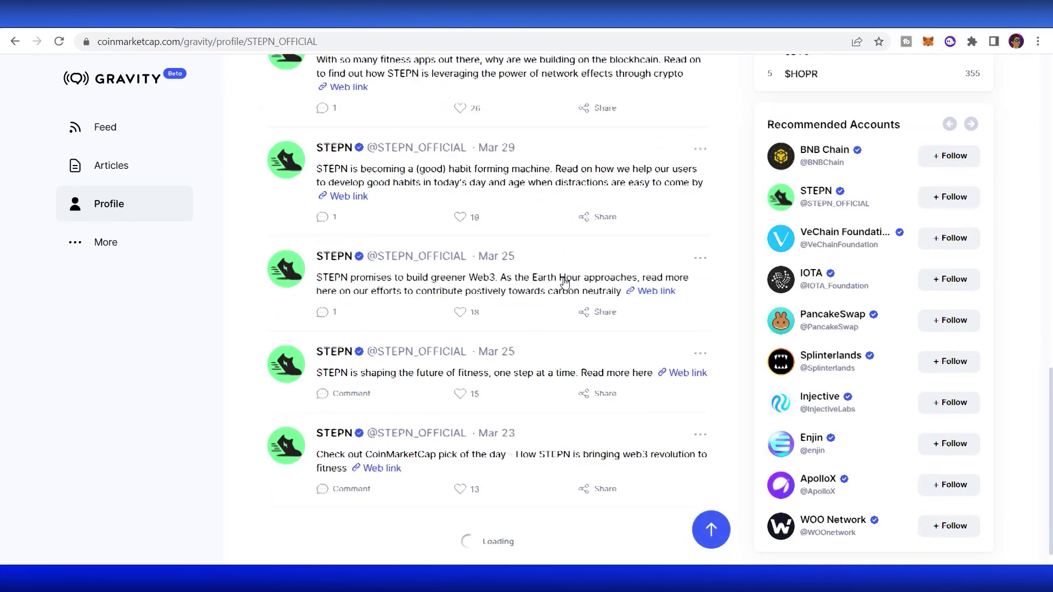
pyautogui.scroll(7, 565, 282)
pyautogui.scroll(12, 566, 282)
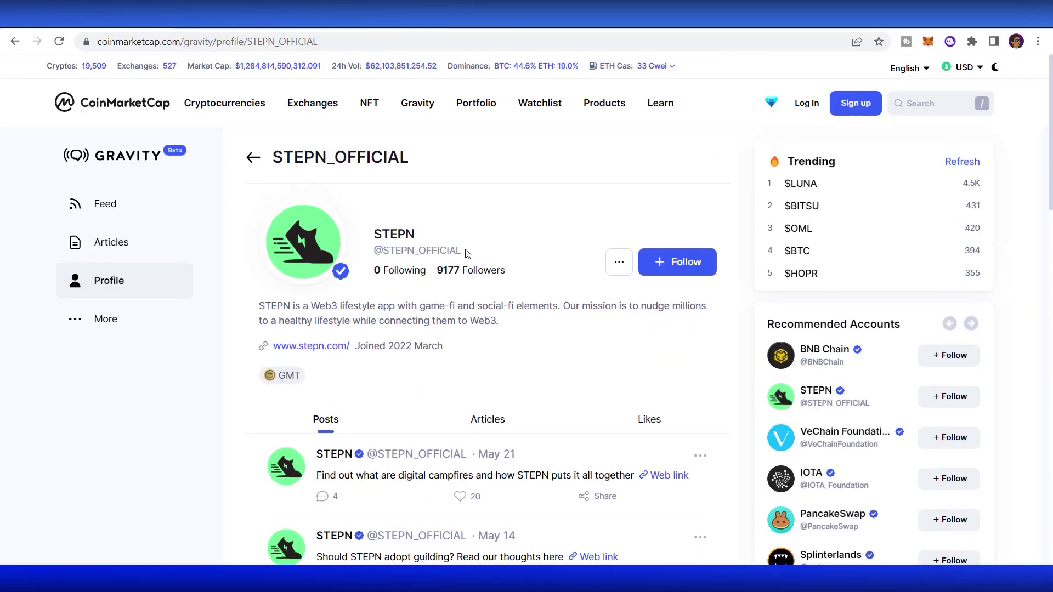
pyautogui.click(264, 170)
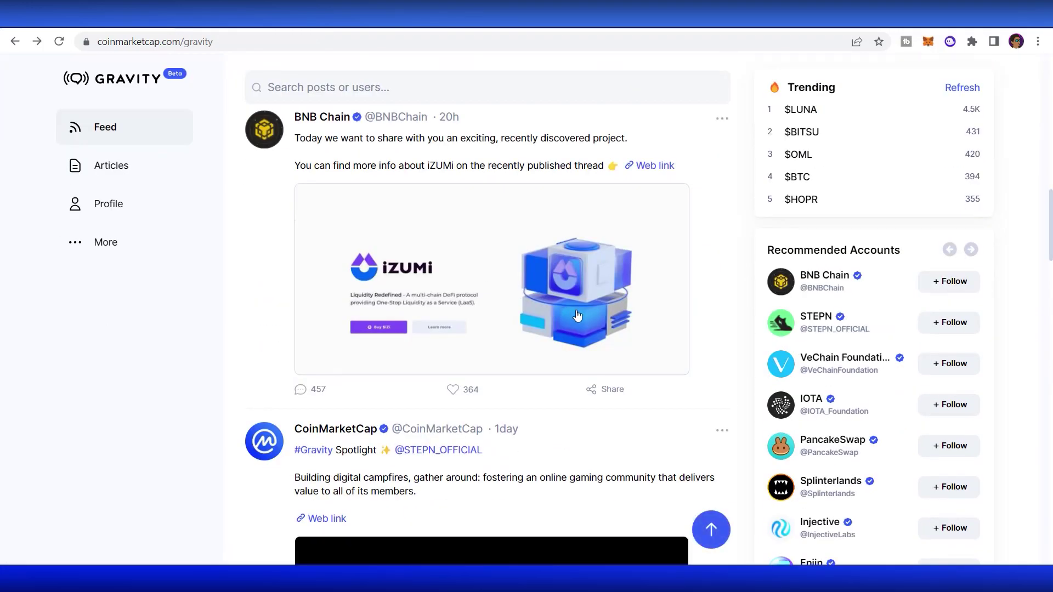
pyautogui.scroll(-5, 577, 316)
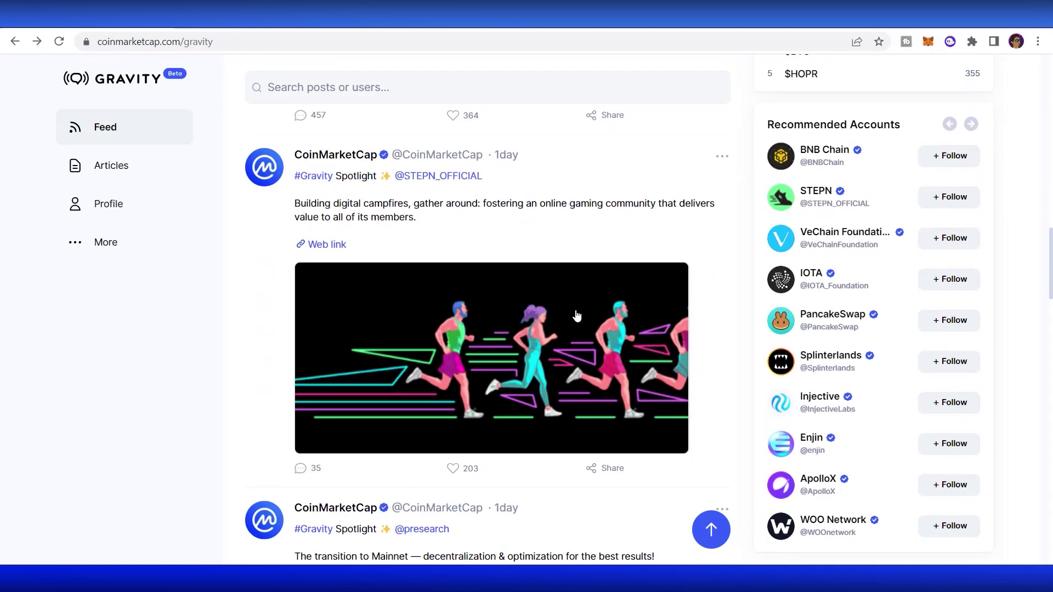
pyautogui.scroll(-12, 824, 313)
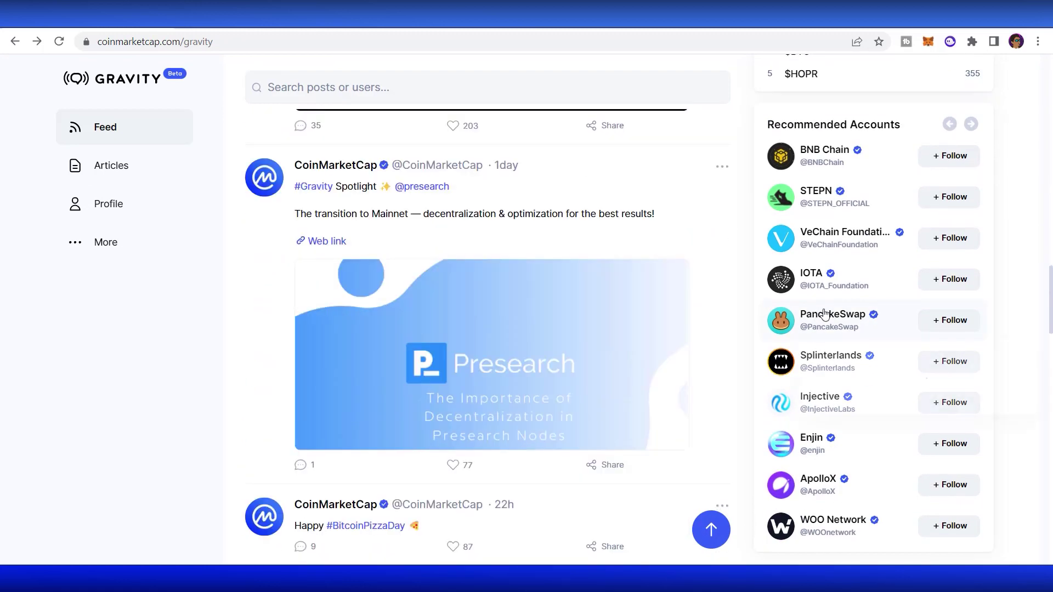
pyautogui.moveTo(824, 313)
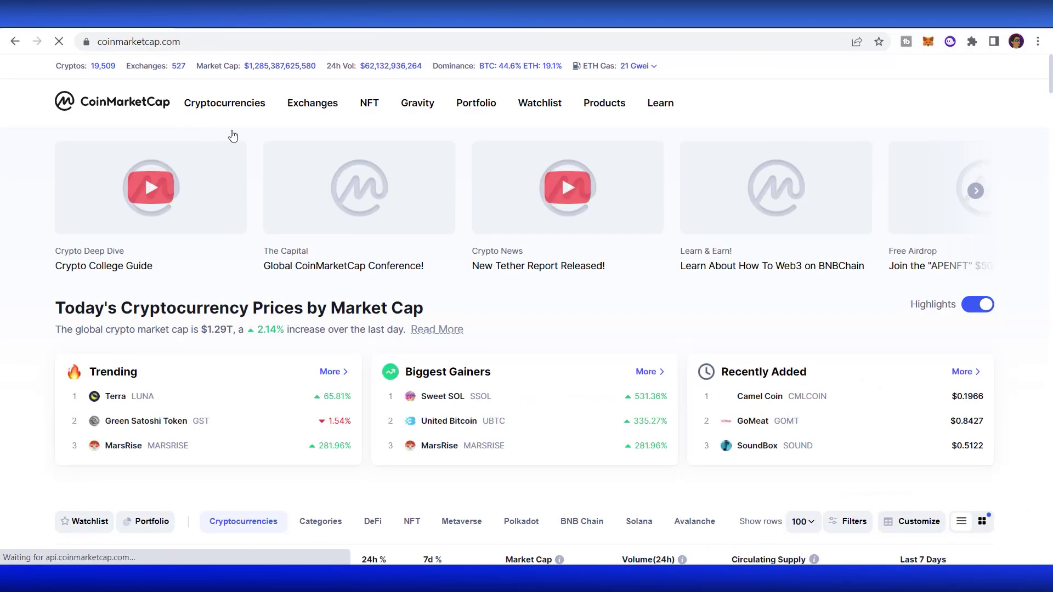
# Step: Scroll down and back up through the homepage cryptocurrency price table
pyautogui.scroll(-1, 386, 197)
pyautogui.scroll(-3, 386, 196)
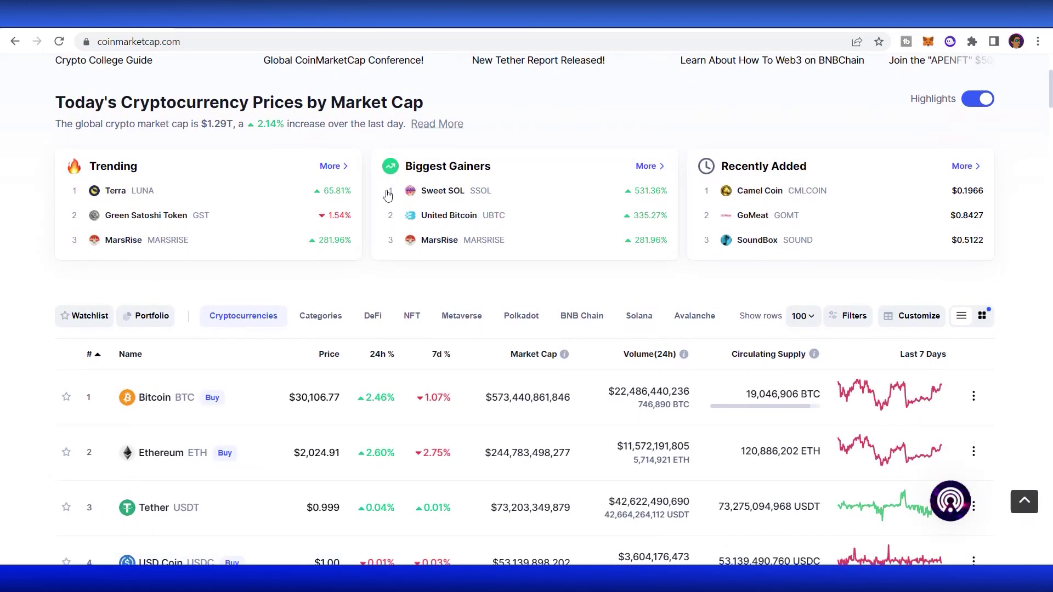
pyautogui.scroll(-3, 387, 195)
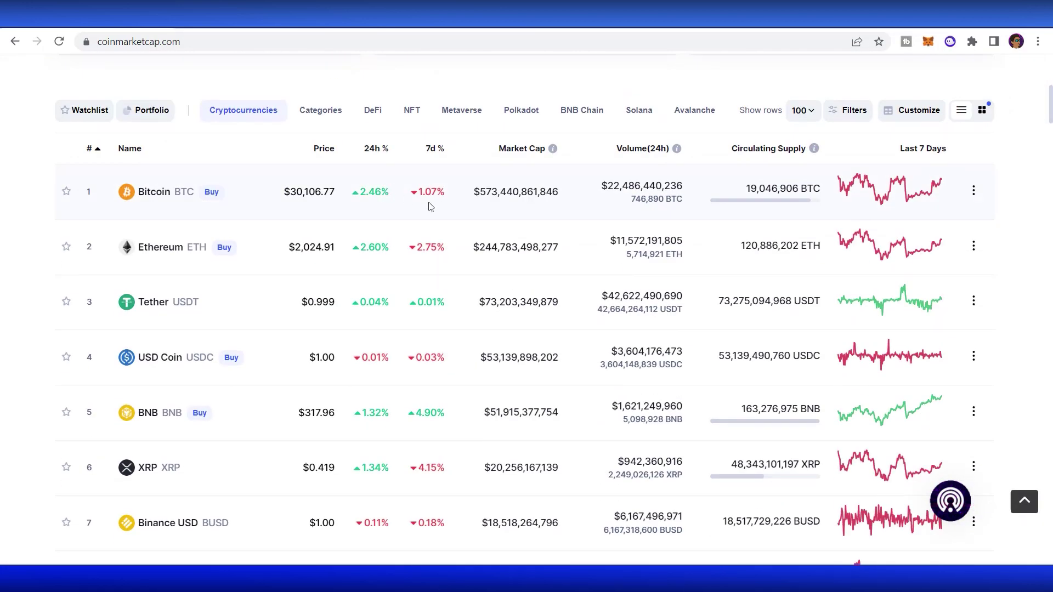
pyautogui.scroll(-2, 429, 207)
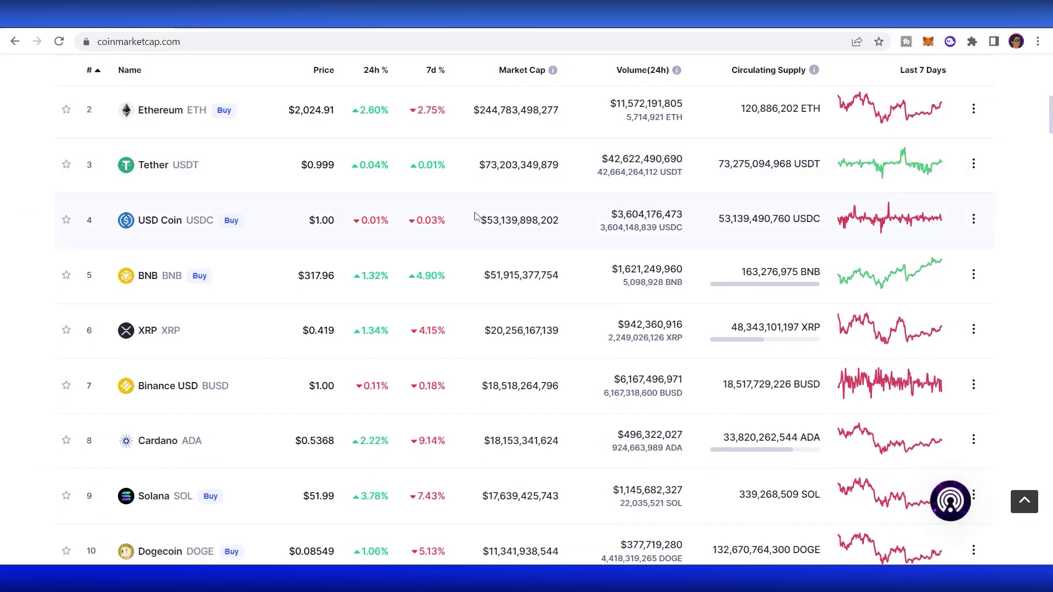
pyautogui.scroll(2, 485, 222)
pyautogui.scroll(1, 524, 241)
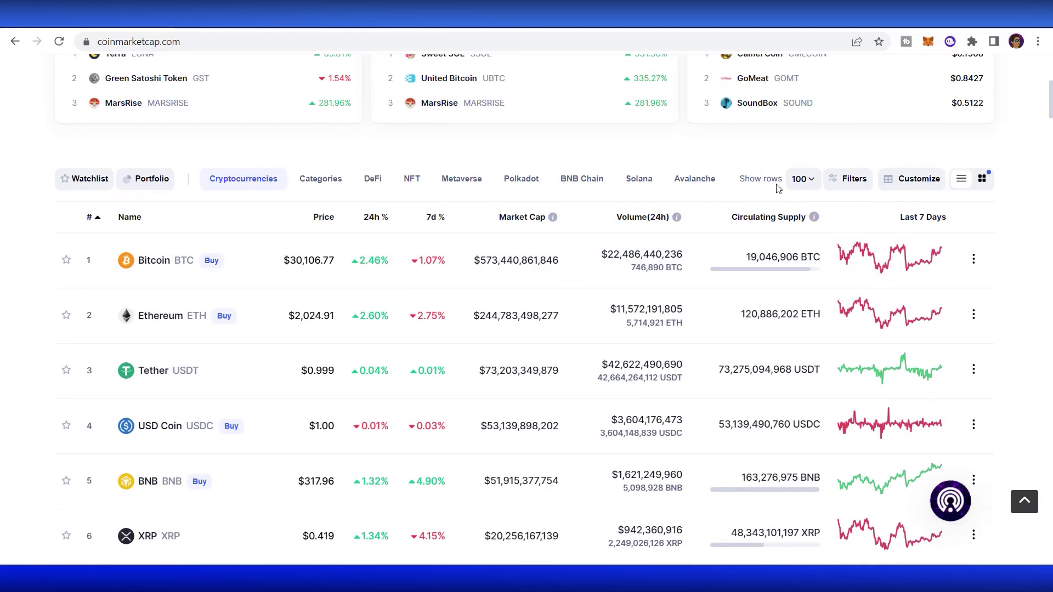
# Step: In Customize, replace Circulating Supply and 7d Chart with Volume(7d) and apply the changes
pyautogui.click(907, 181)
pyautogui.scroll(-3, 449, 360)
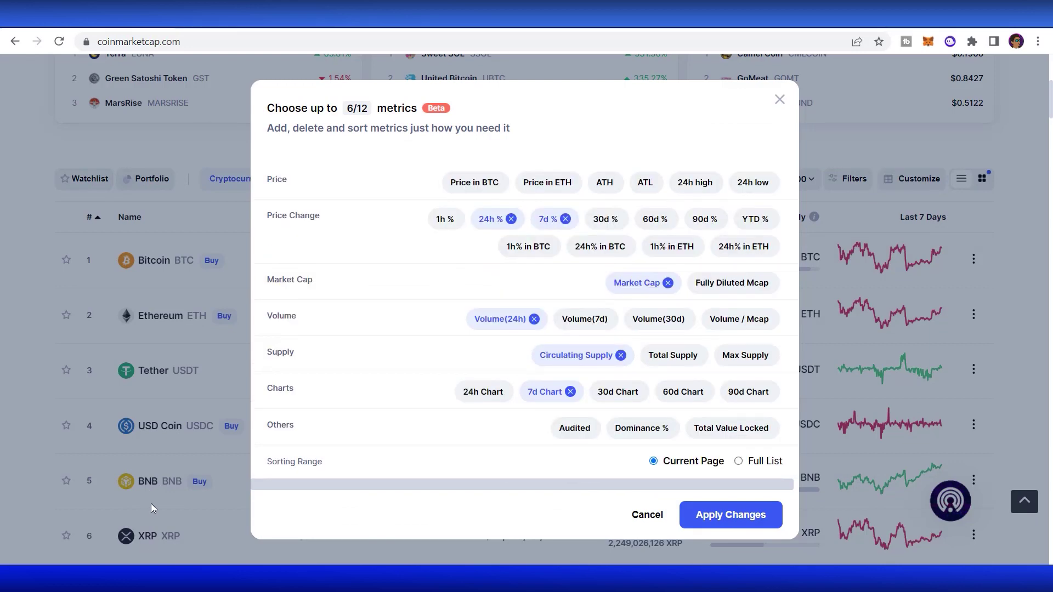
pyautogui.scroll(5, 458, 308)
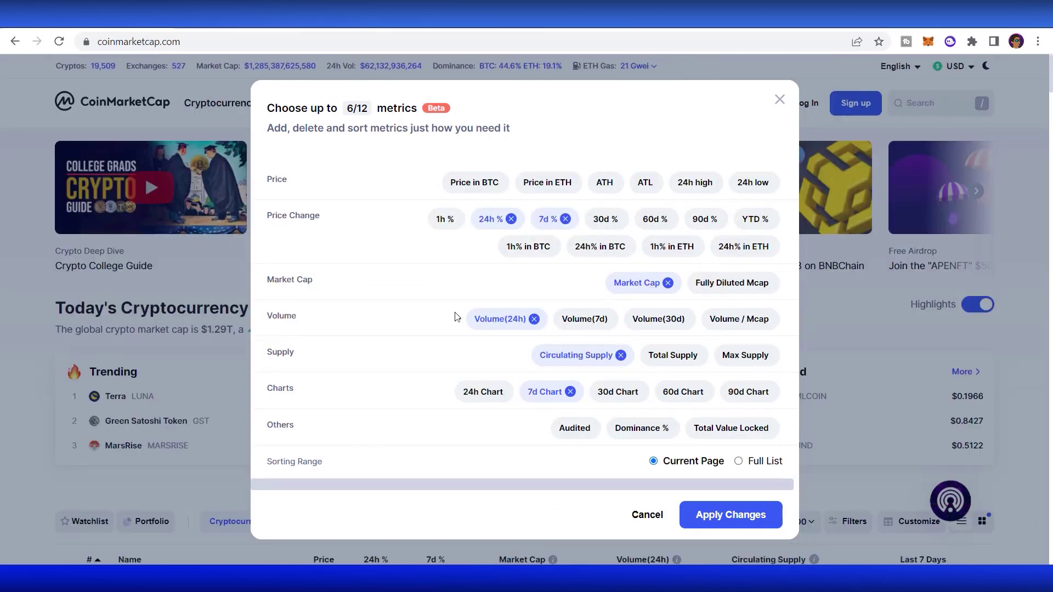
pyautogui.click(620, 356)
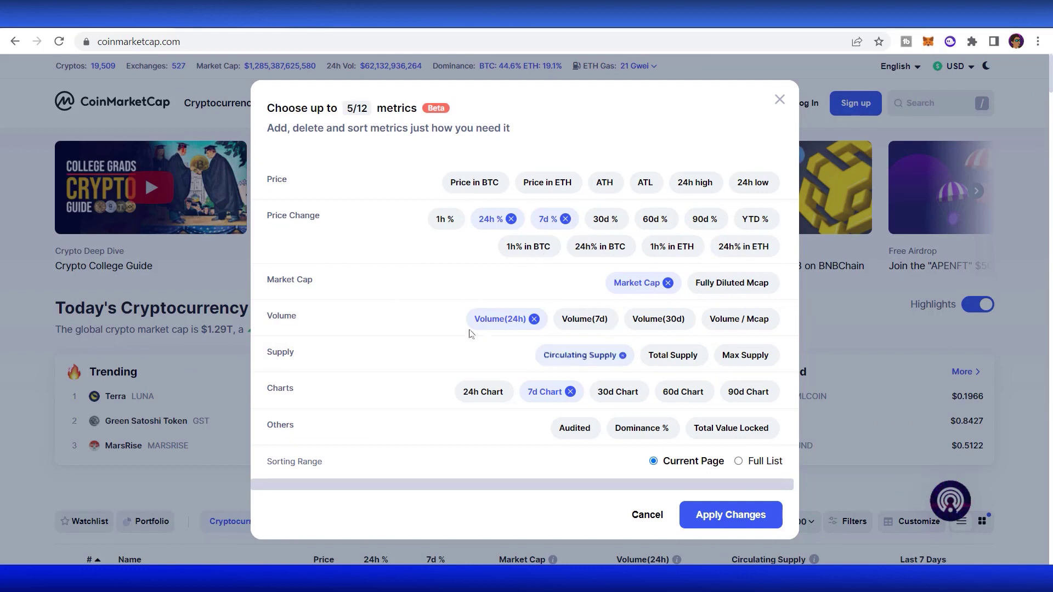
pyautogui.click(570, 392)
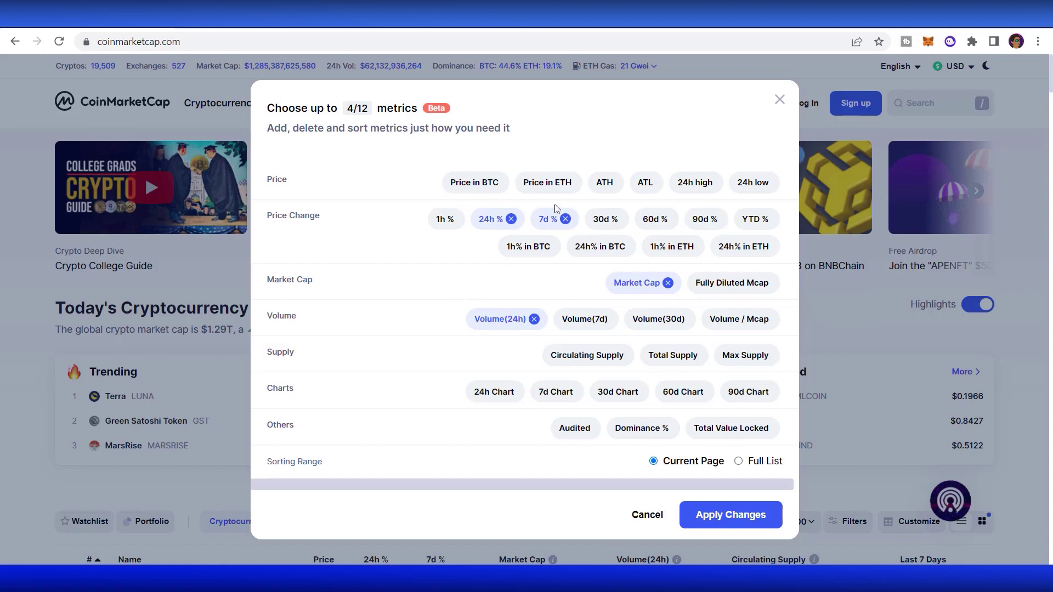
pyautogui.click(583, 318)
pyautogui.click(741, 520)
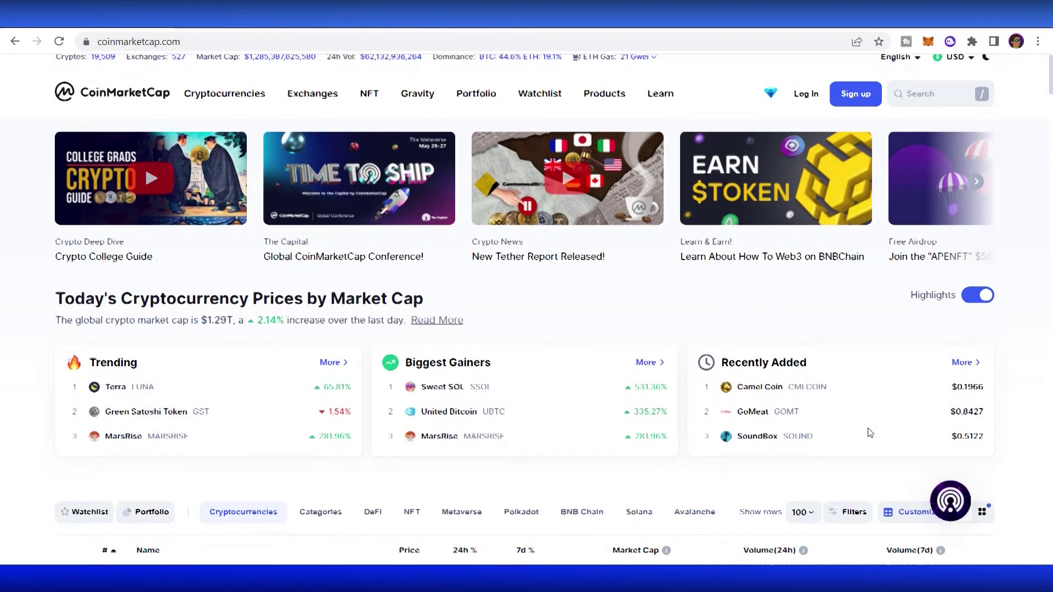
# Step: Show the coin table filters and browse the Category, Algorithm and Platform options
pyautogui.scroll(-6, 804, 368)
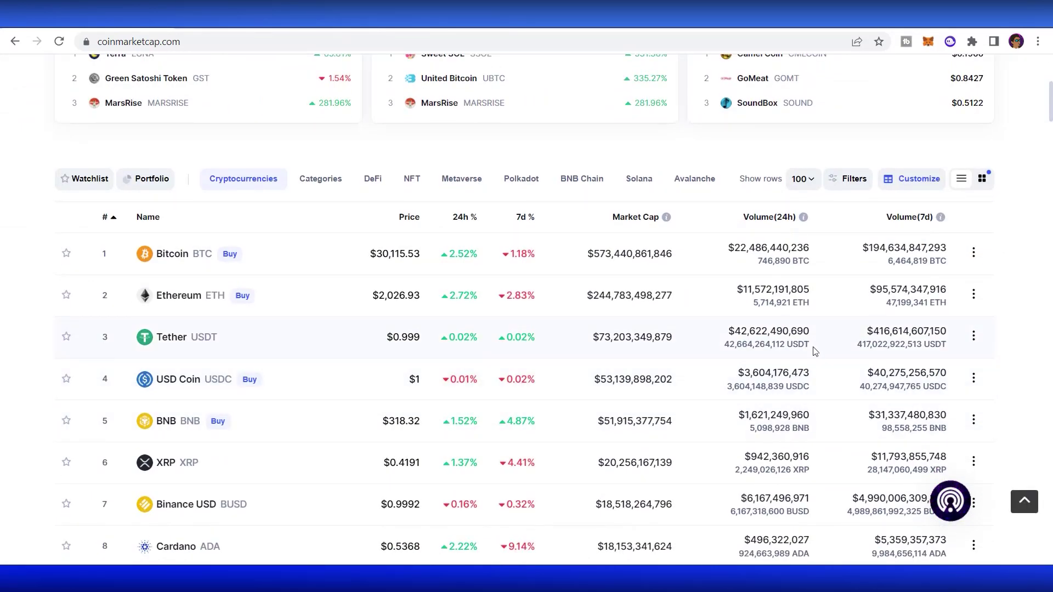
pyautogui.click(849, 179)
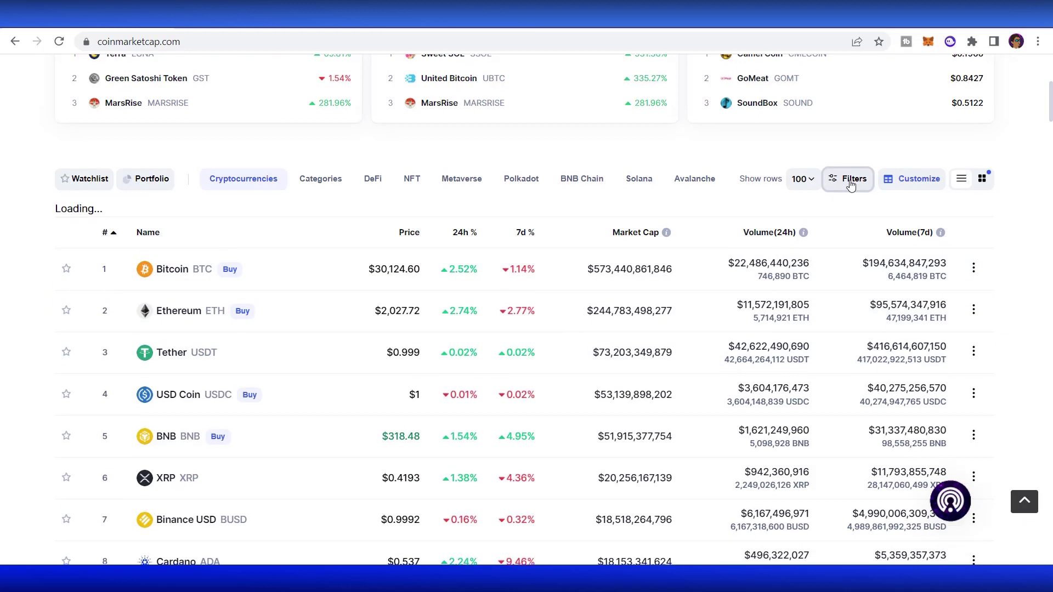
pyautogui.click(103, 224)
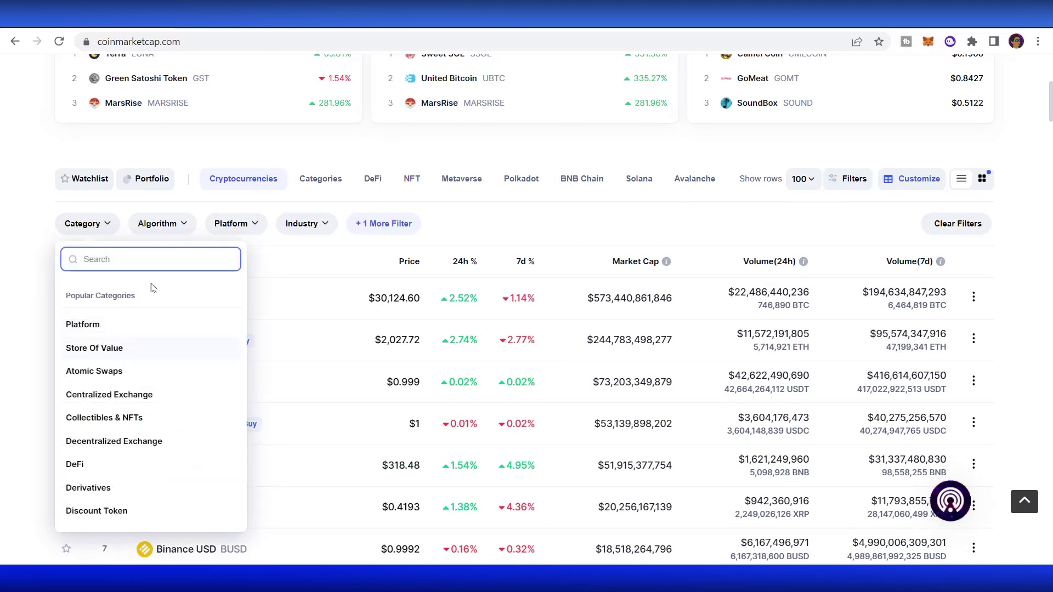
pyautogui.click(163, 228)
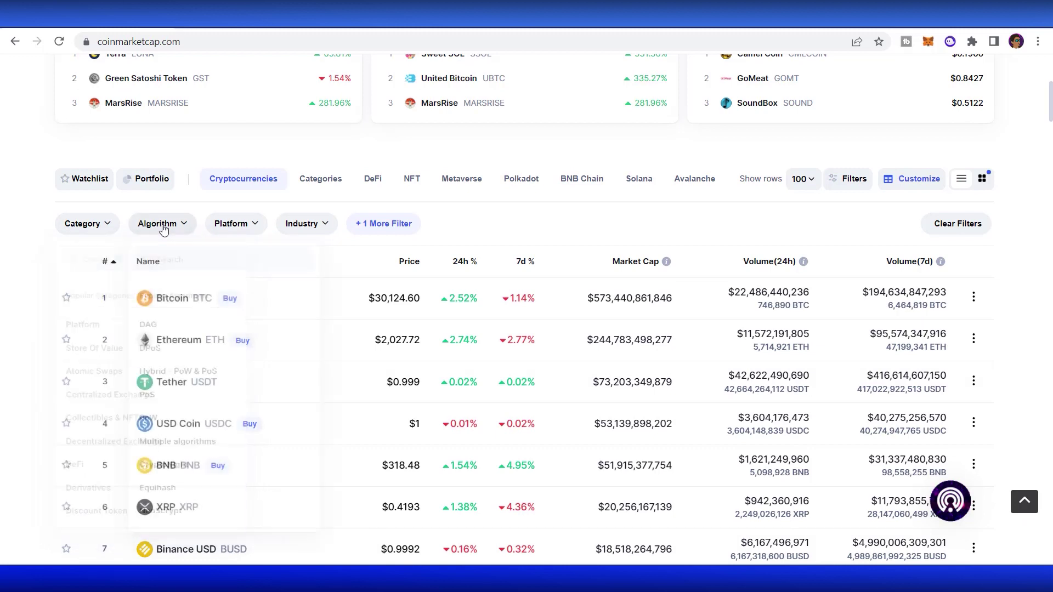
pyautogui.click(234, 231)
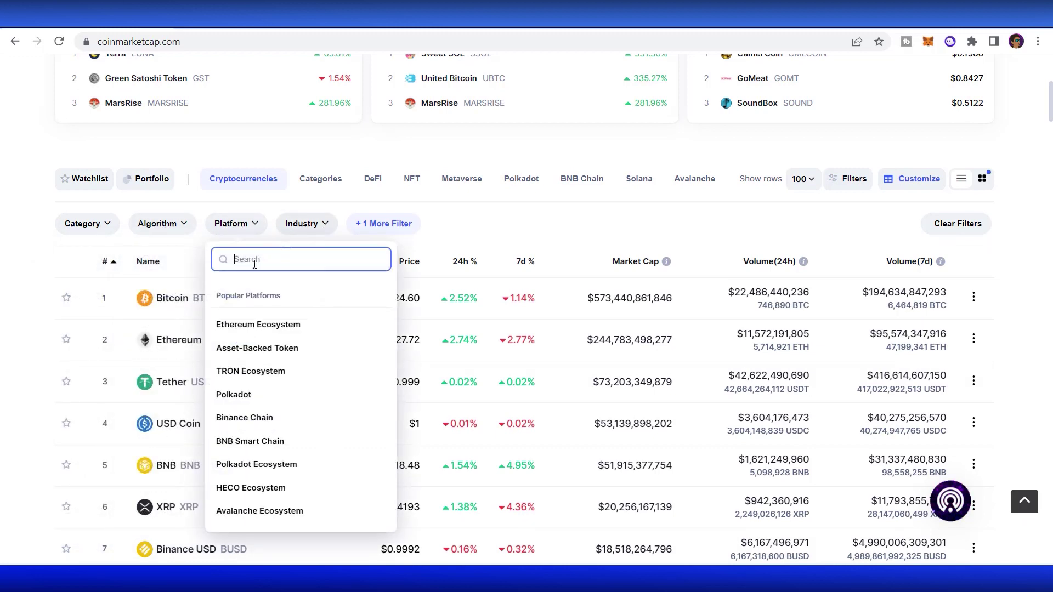
pyautogui.scroll(-3, 274, 361)
pyautogui.scroll(2, 279, 334)
pyautogui.scroll(2, 278, 334)
pyautogui.scroll(-3, 279, 334)
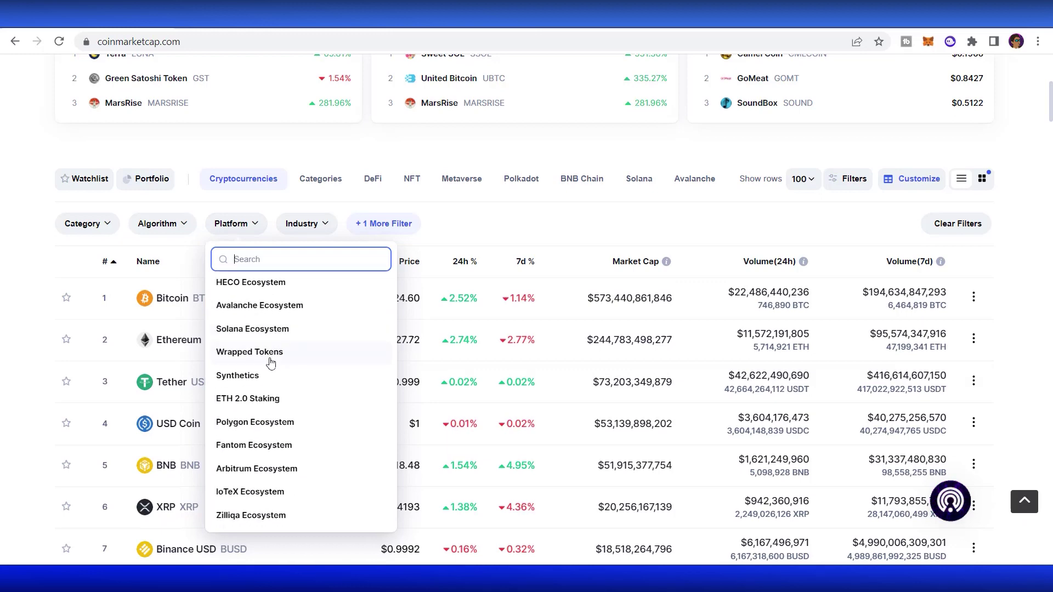
# Step: Filter the table to Solana Ecosystem platform and Metaverse category coins, then review the results
pyautogui.click(267, 330)
pyautogui.click(85, 223)
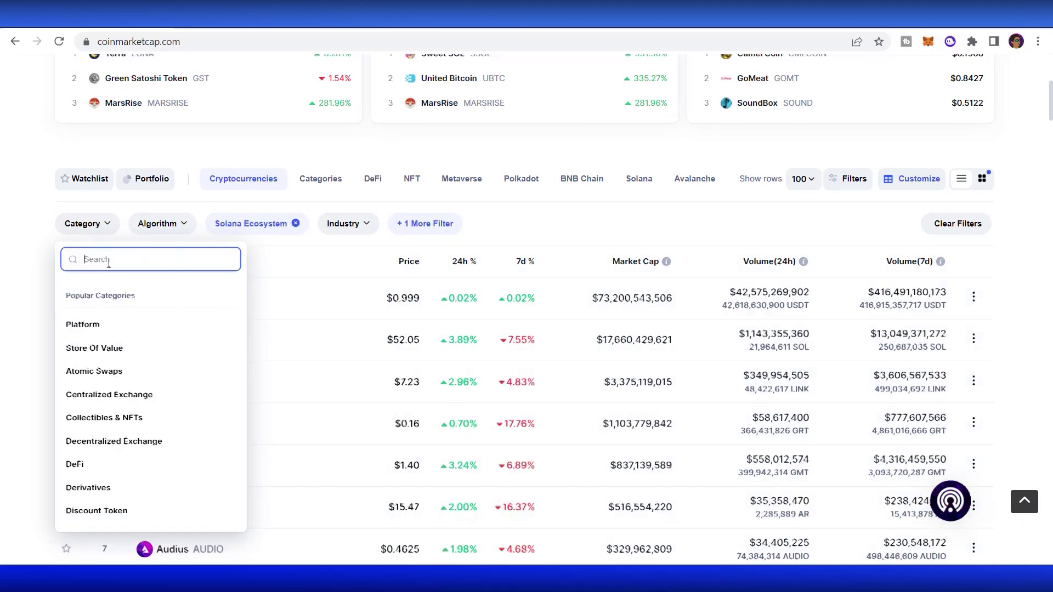
pyautogui.write('metam')
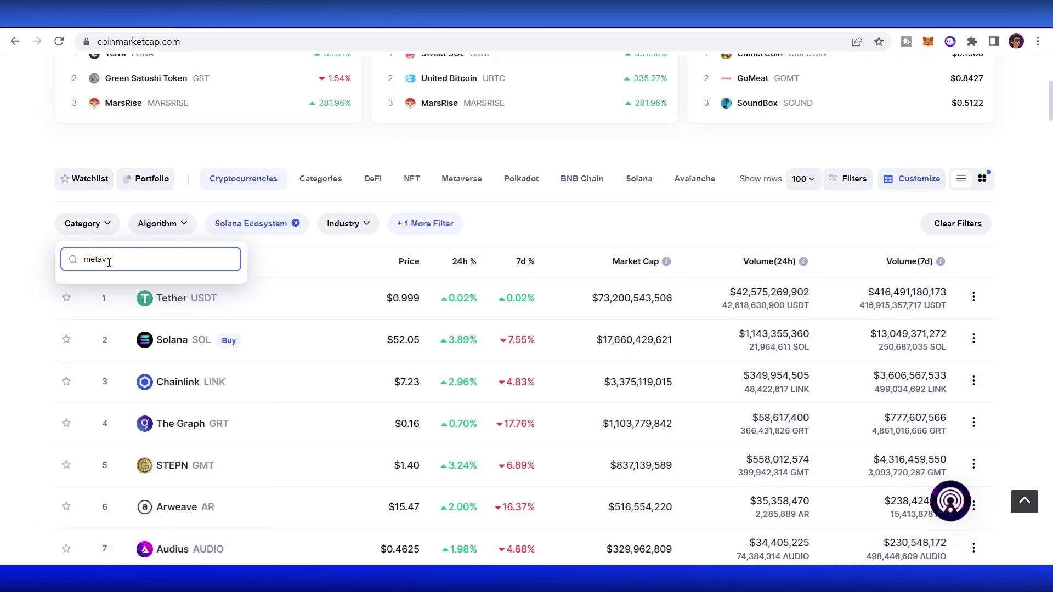
pyautogui.write('erse')
pyautogui.click(110, 320)
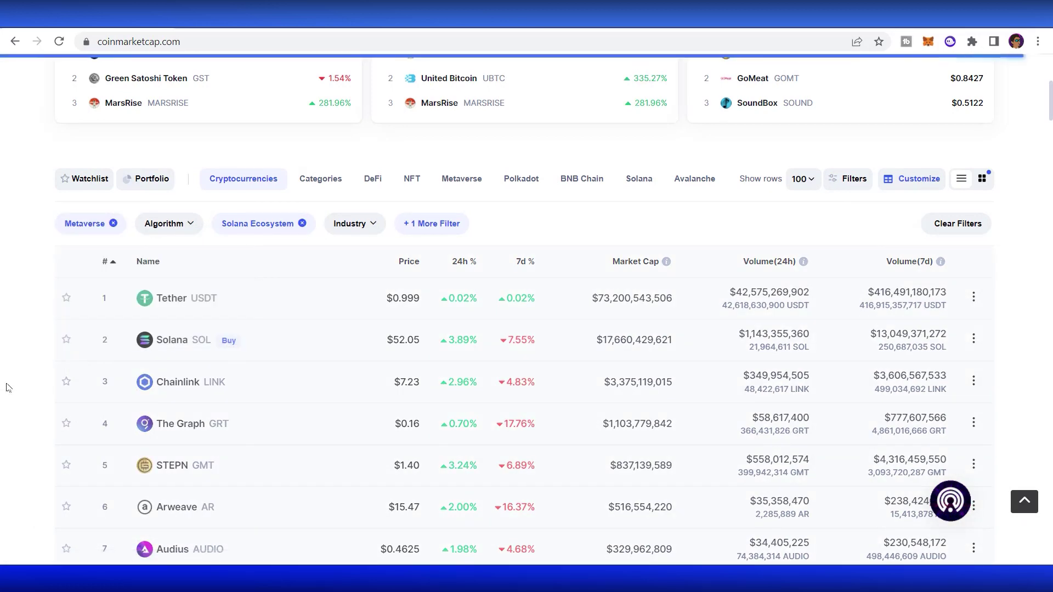
pyautogui.scroll(-3, 6, 368)
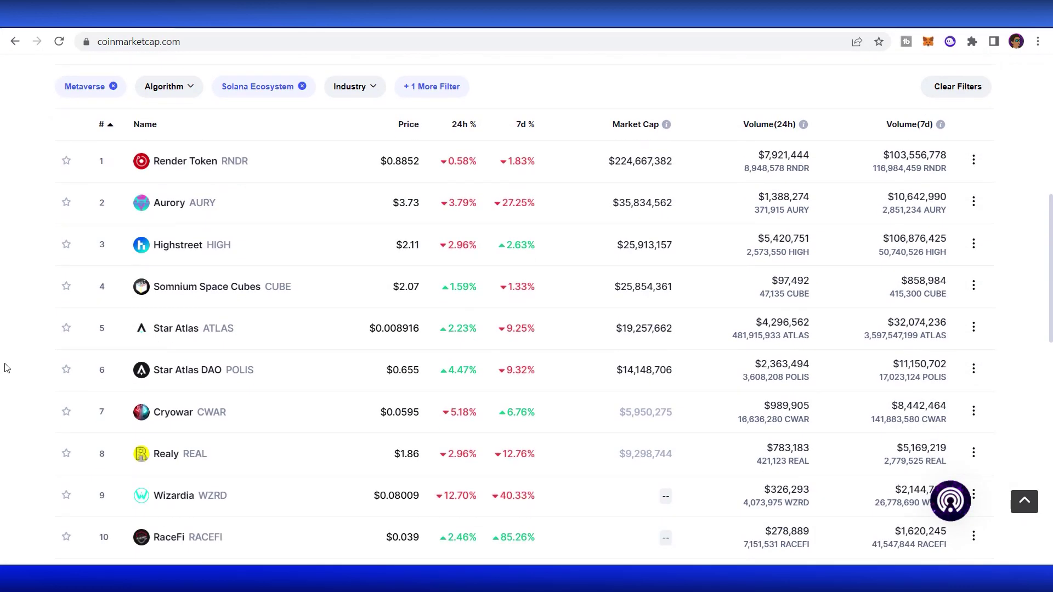
pyautogui.scroll(-3, 5, 368)
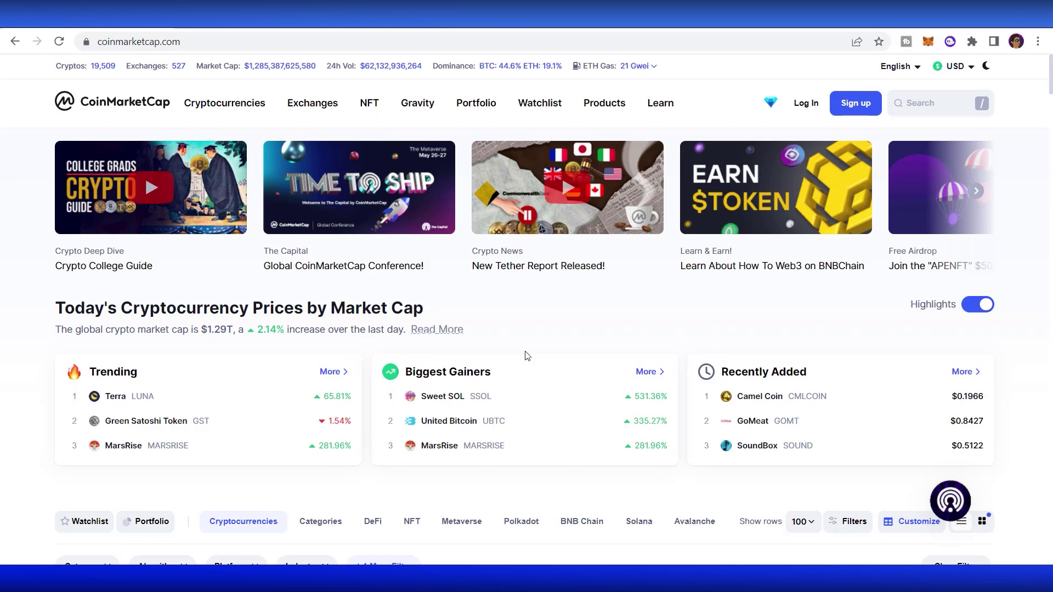
# Step: Open the Ethereum coin page and view its Website and Explorers links
pyautogui.scroll(-8, 525, 355)
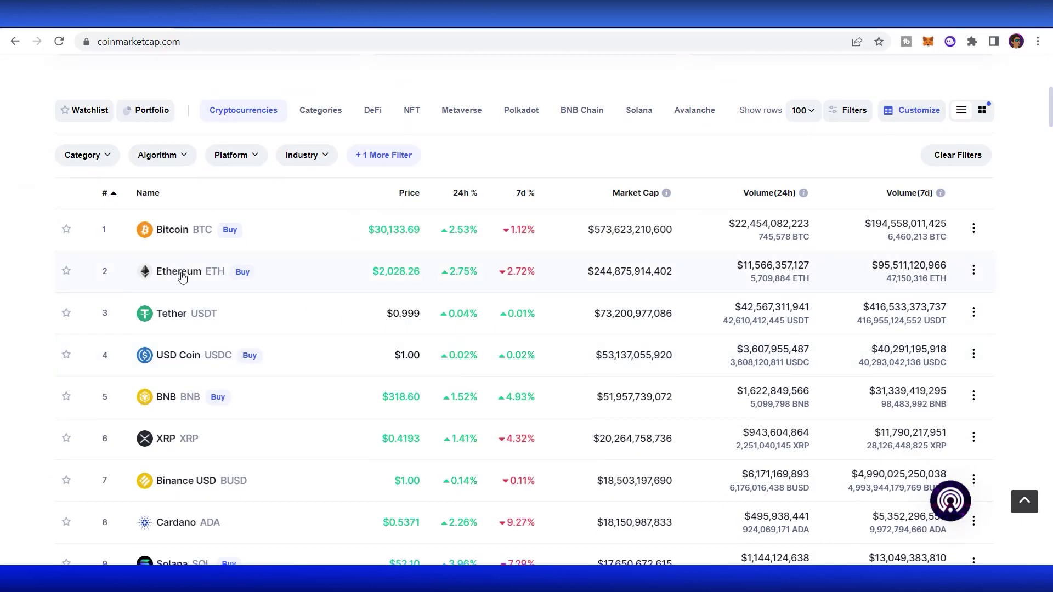
pyautogui.click(183, 272)
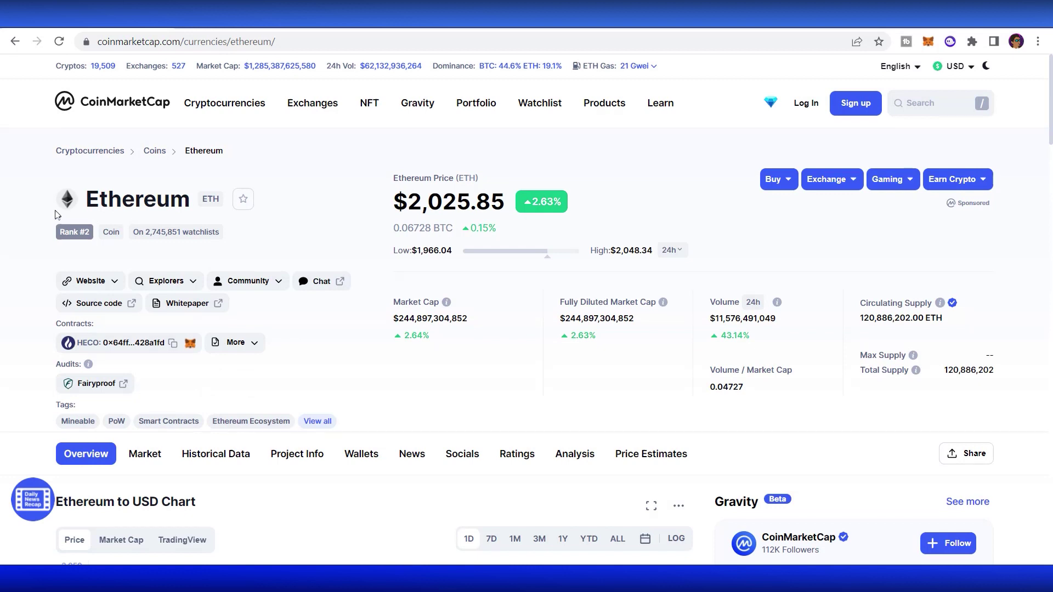
pyautogui.moveTo(87, 198); pyautogui.dragTo(204, 202)
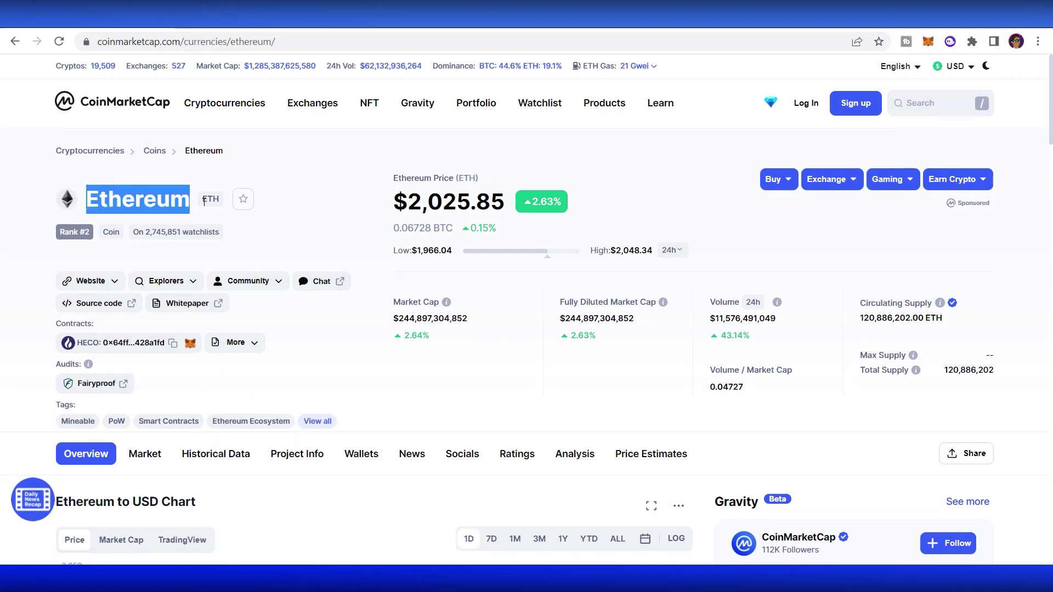
pyautogui.click(294, 202)
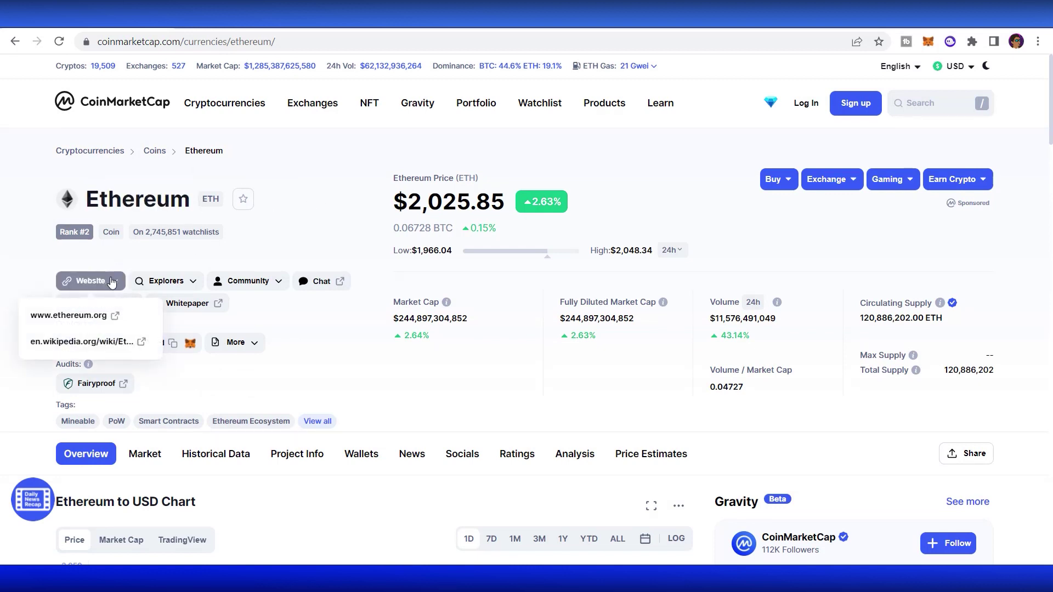
pyautogui.moveTo(200, 285)
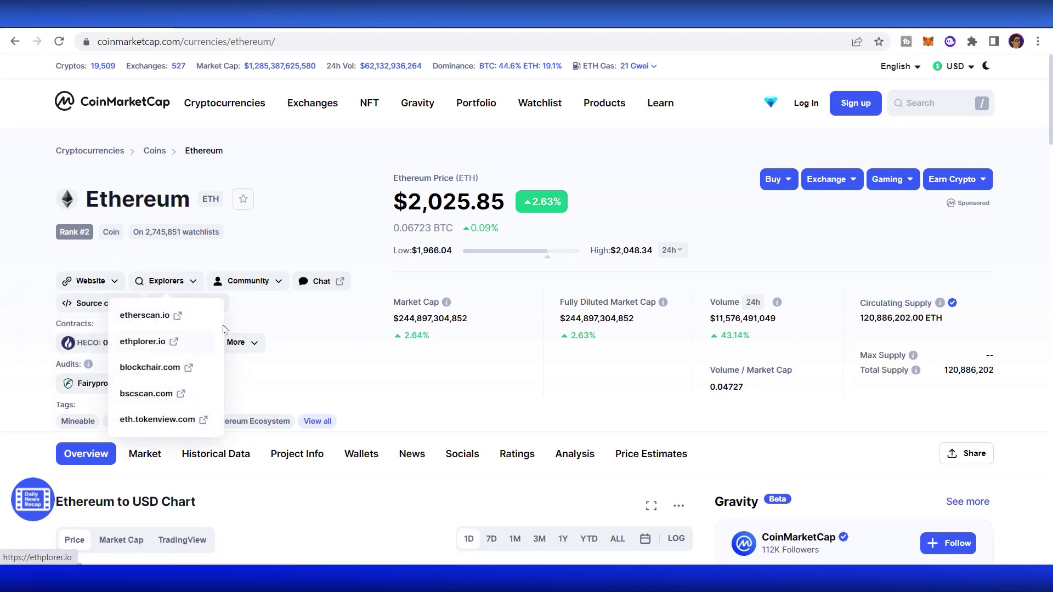
pyautogui.moveTo(251, 286)
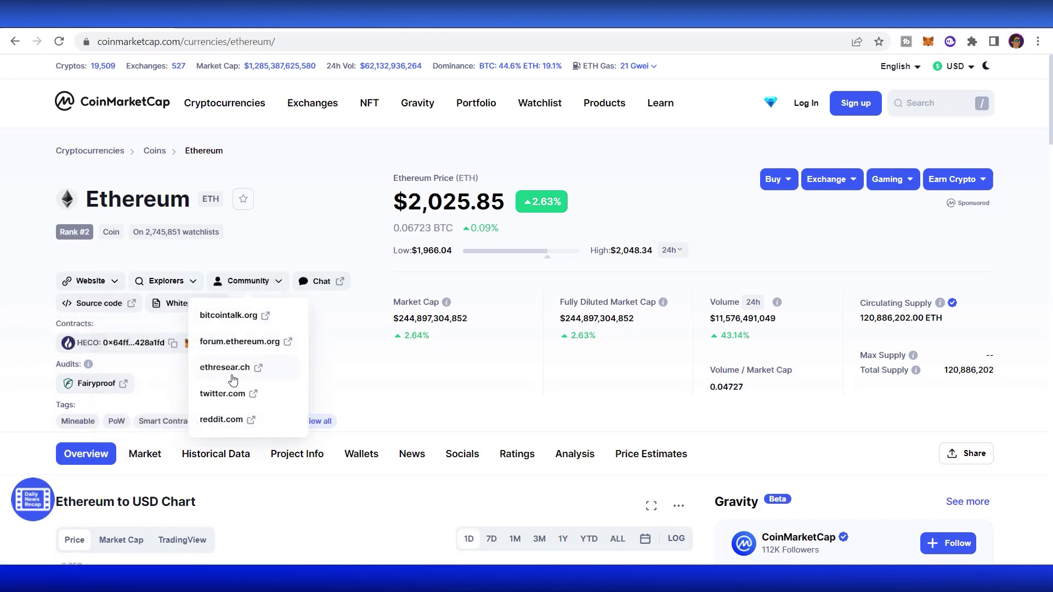
pyautogui.scroll(-2, 241, 362)
pyautogui.scroll(2, 246, 249)
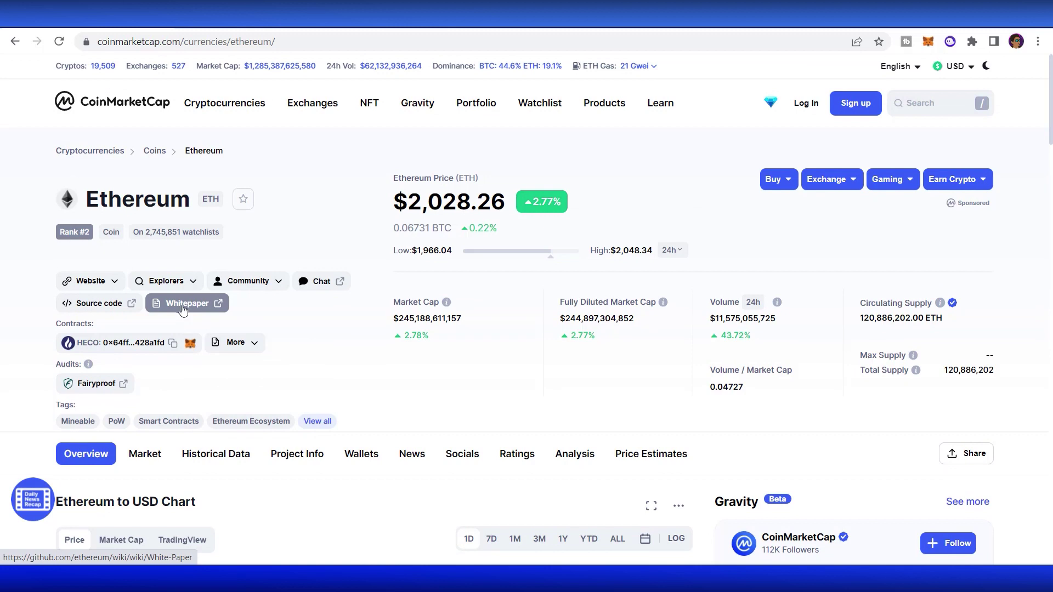
pyautogui.moveTo(88, 201); pyautogui.dragTo(186, 208)
pyautogui.click(193, 209)
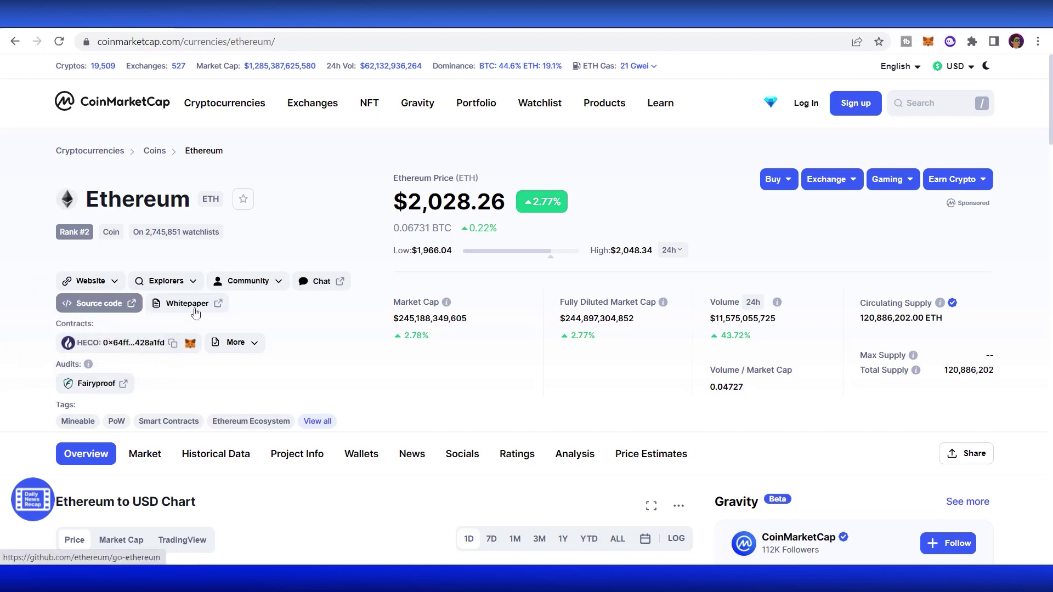
# Step: Check the remaining link menus and highlight Ethereum's stats, including the 24h volume
pyautogui.moveTo(233, 335)
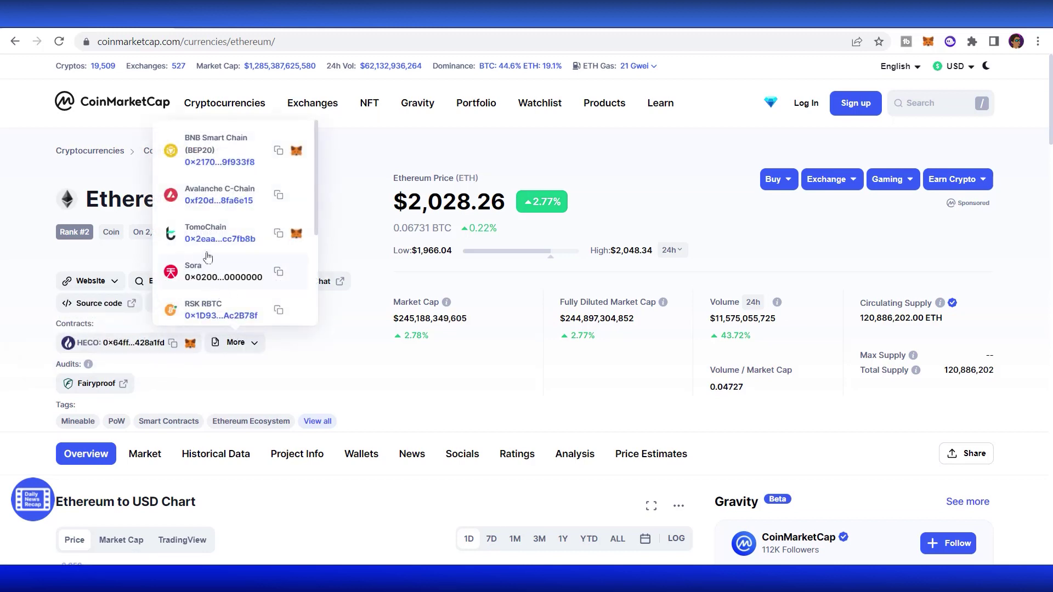
pyautogui.scroll(-3, 211, 258)
pyautogui.scroll(3, 218, 260)
pyautogui.scroll(-3, 218, 260)
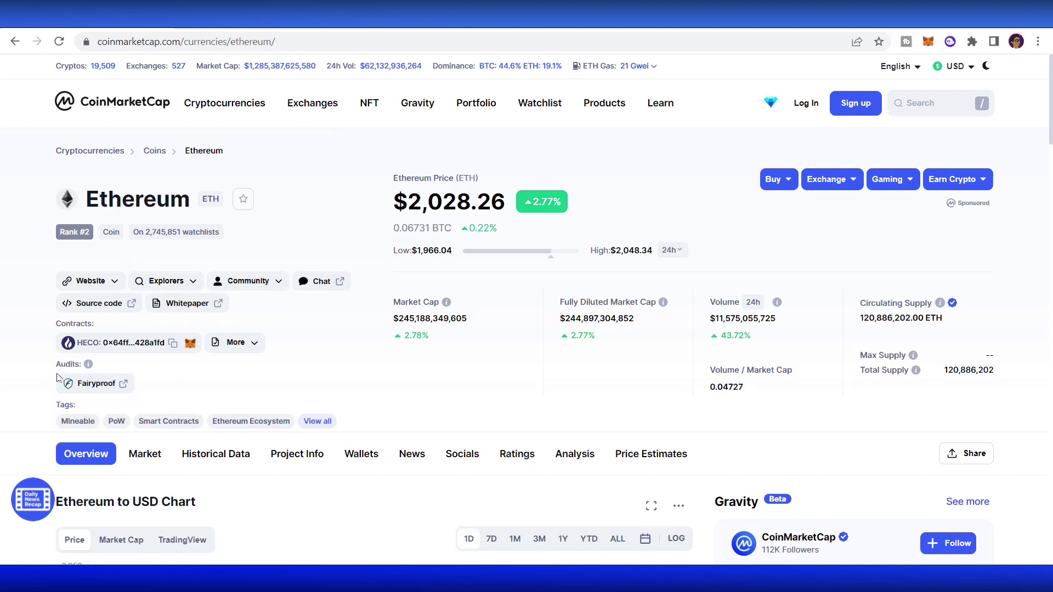
pyautogui.moveTo(476, 321); pyautogui.dragTo(510, 311)
pyautogui.click(518, 308)
pyautogui.moveTo(716, 315); pyautogui.dragTo(797, 328)
pyautogui.click(870, 320)
# Step: Set the Ethereum to USD chart to ALL, then switch it to Market Cap
pyautogui.scroll(-8, 820, 322)
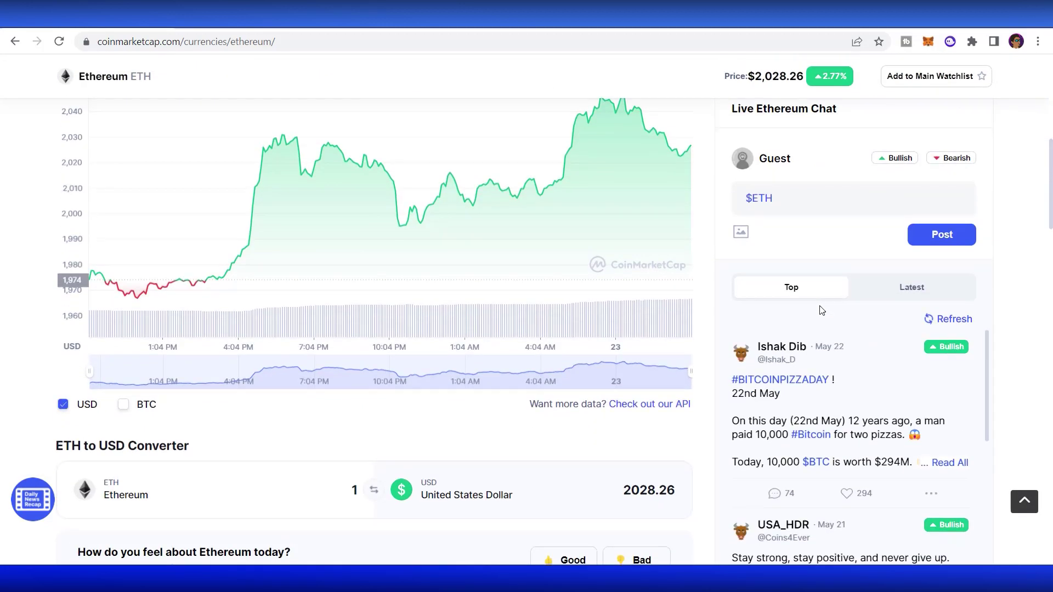
pyautogui.scroll(-5, 820, 311)
pyautogui.scroll(9, 795, 310)
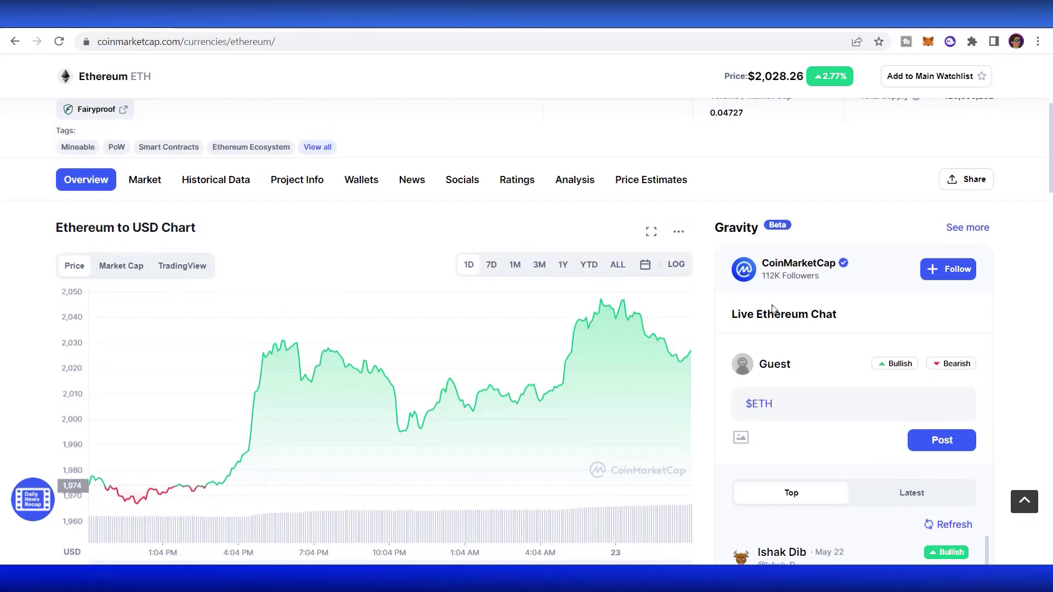
pyautogui.scroll(-1, 771, 307)
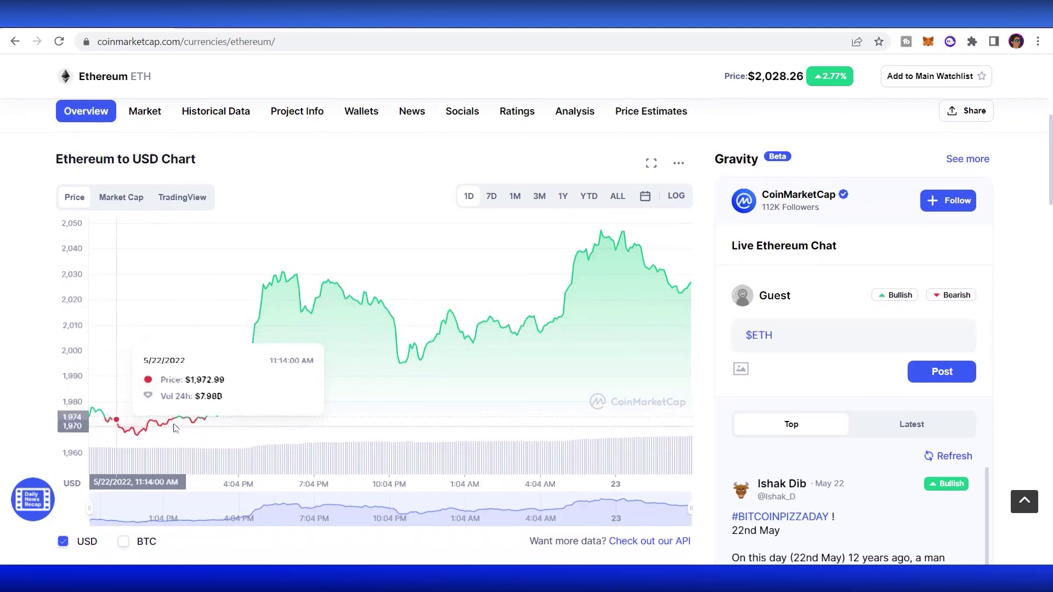
pyautogui.click(618, 197)
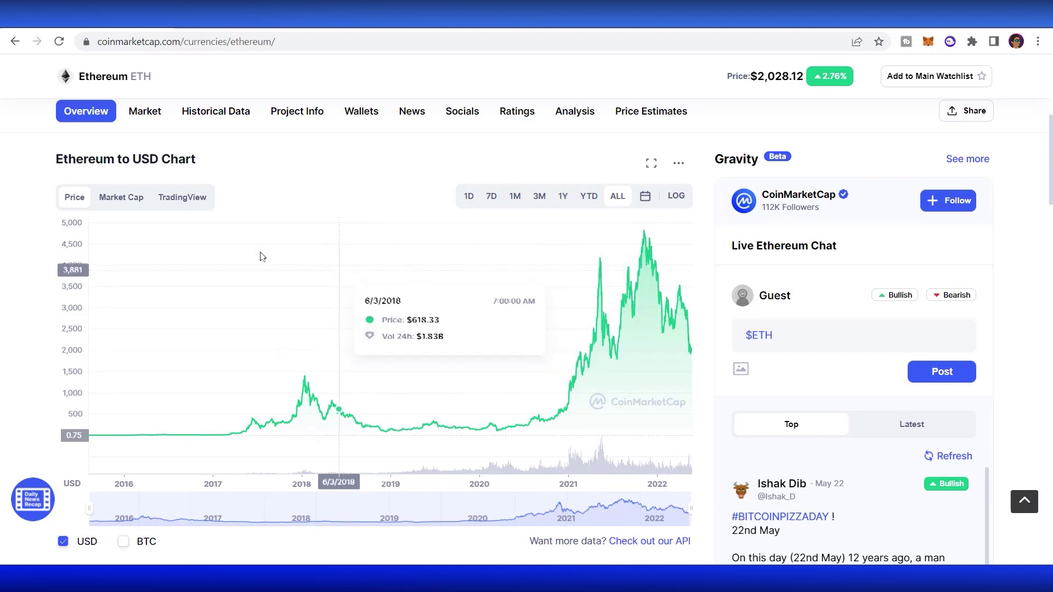
pyautogui.click(126, 200)
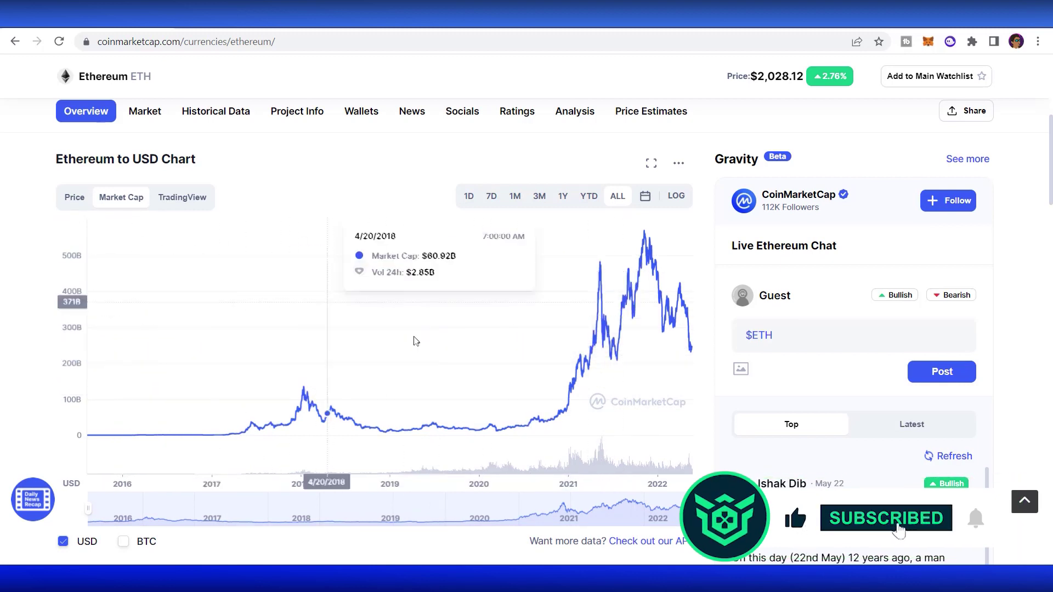
# Step: Switch to the TradingView chart, then pan and rescale it to show 2018–2021
pyautogui.click(183, 198)
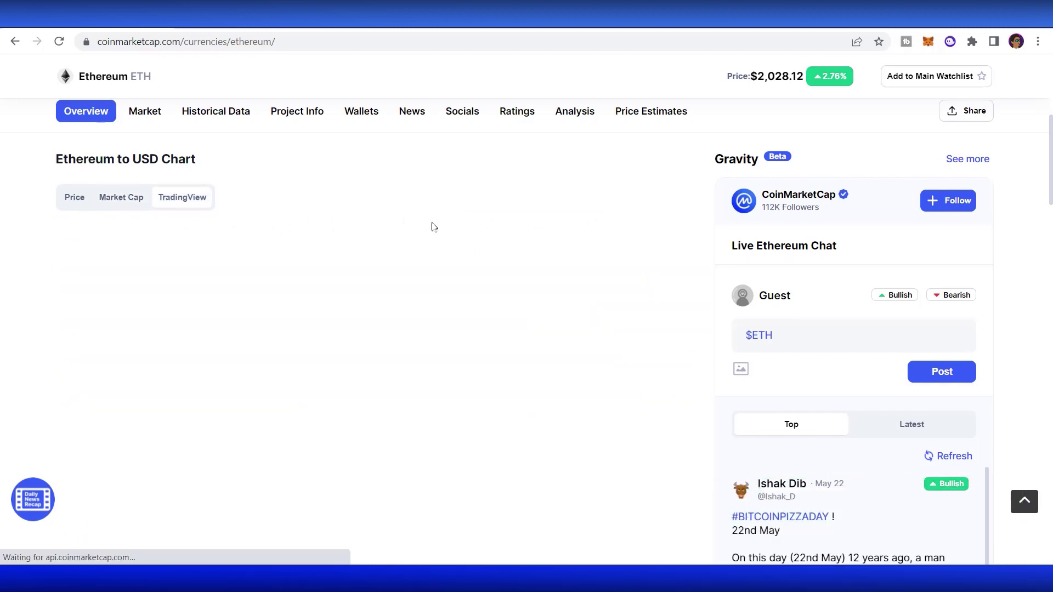
pyautogui.scroll(-1, 428, 225)
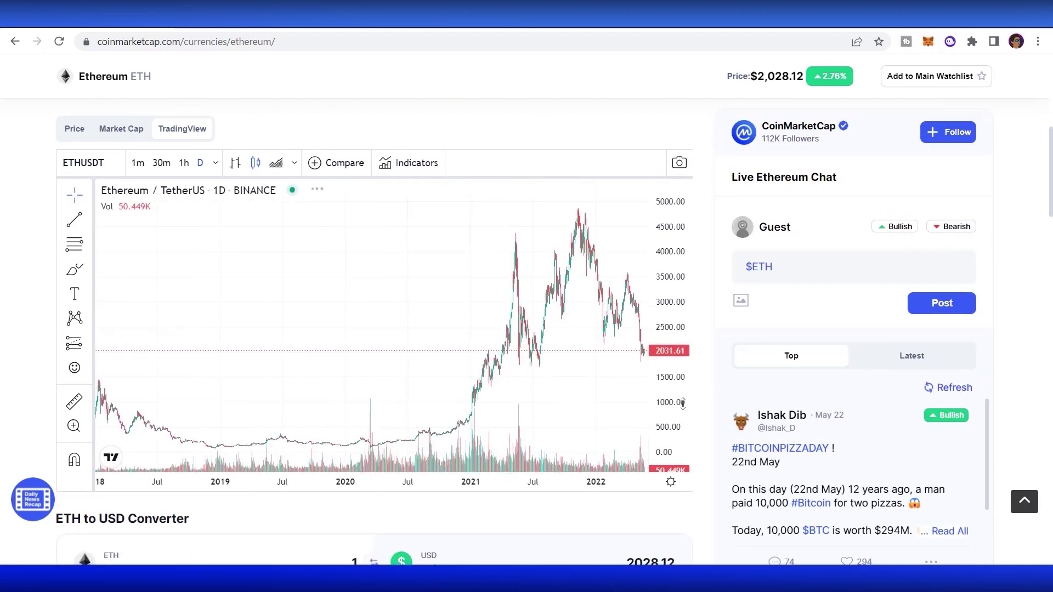
pyautogui.moveTo(612, 364); pyautogui.dragTo(585, 347)
pyautogui.moveTo(660, 296); pyautogui.dragTo(711, 312)
pyautogui.scroll(4, 712, 312)
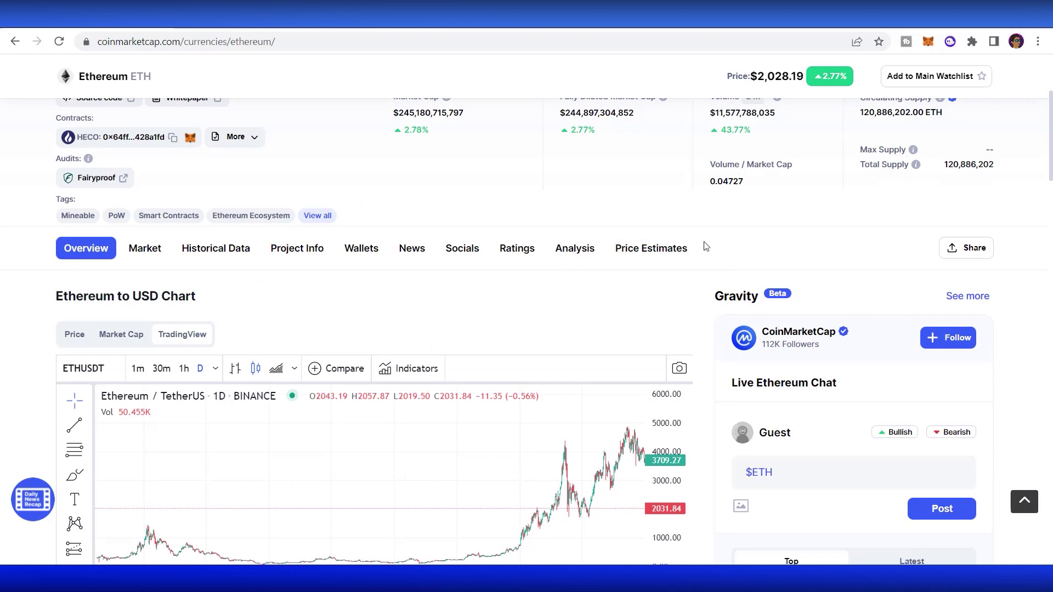
# Step: Open Ethereum's Markets tab and scroll through its trading pairs table
pyautogui.click(143, 248)
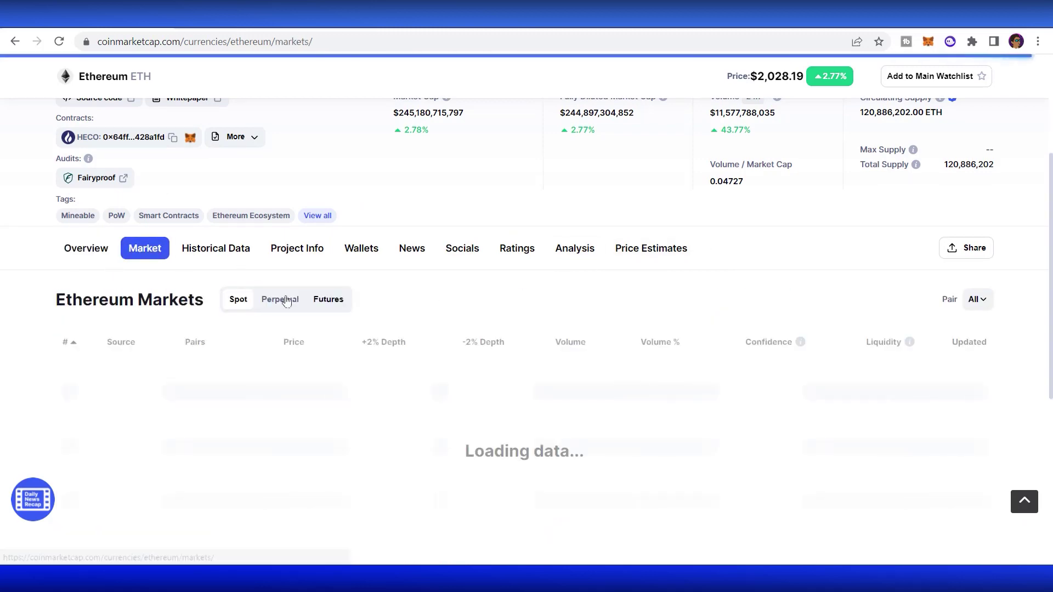
pyautogui.moveTo(66, 300); pyautogui.dragTo(426, 290)
pyautogui.click(477, 285)
pyautogui.scroll(-3, 235, 298)
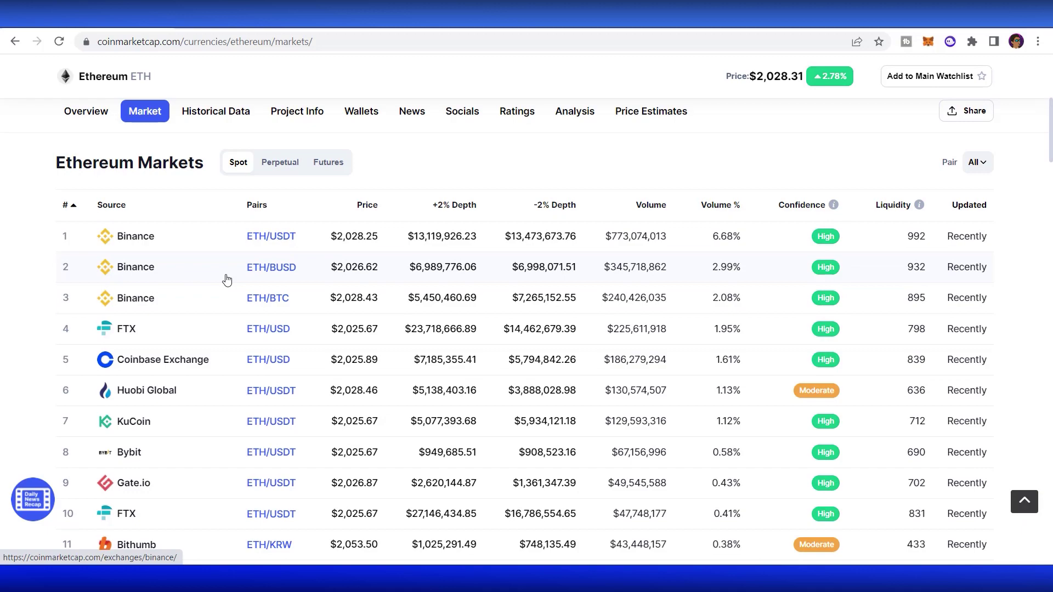
pyautogui.scroll(-3, 226, 291)
pyautogui.scroll(5, 222, 307)
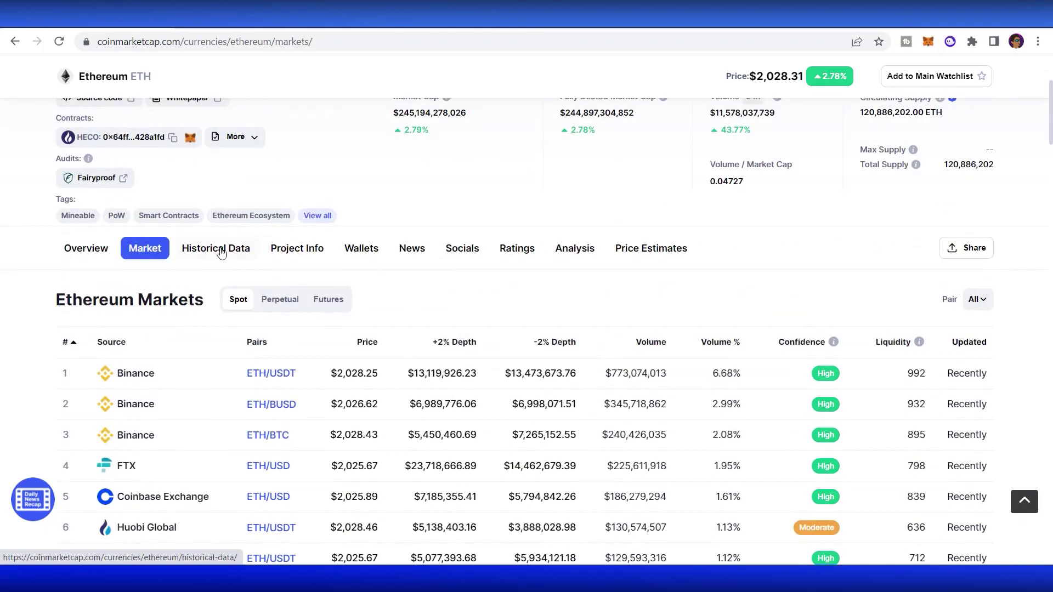
# Step: Switch to the Historical Data tab and scroll through Ethereum's daily price rows
pyautogui.click(217, 248)
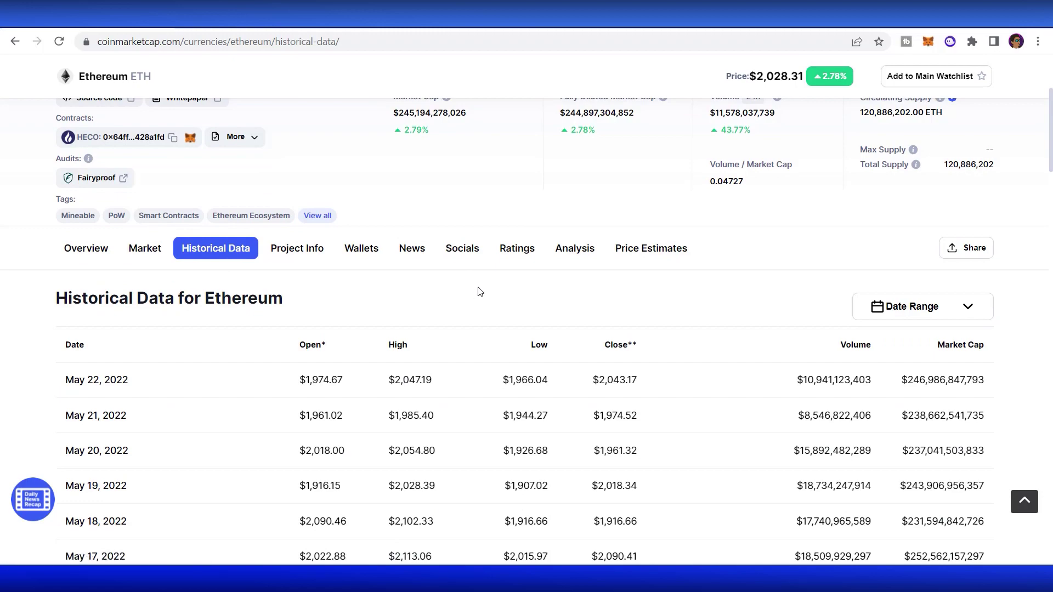
pyautogui.scroll(-4, 480, 292)
pyautogui.scroll(-5, 480, 291)
pyautogui.scroll(10, 480, 292)
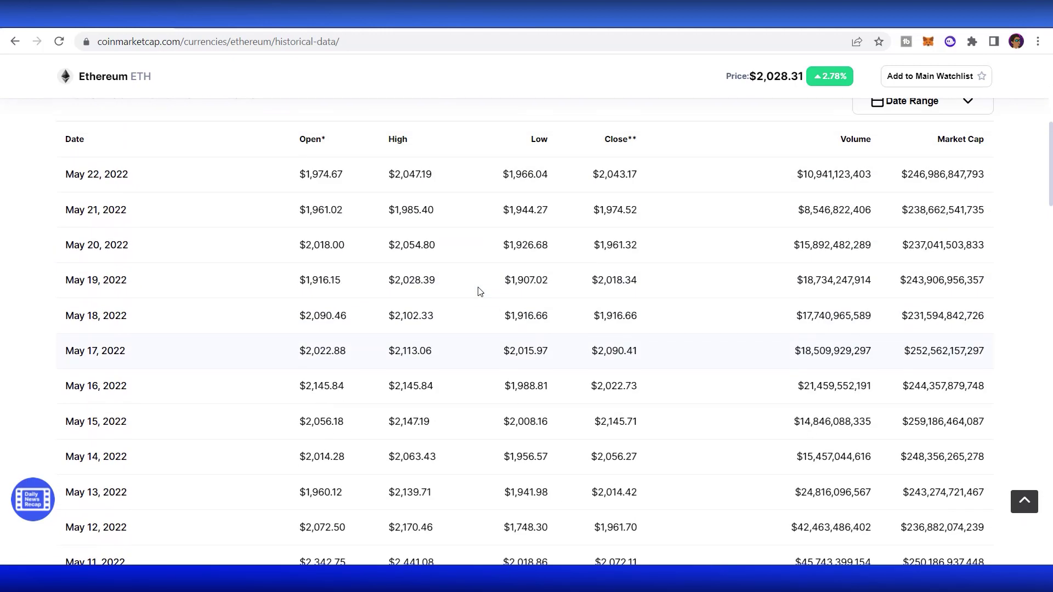
# Step: Open and read through Ethereum's Project Info team section
pyautogui.click(297, 249)
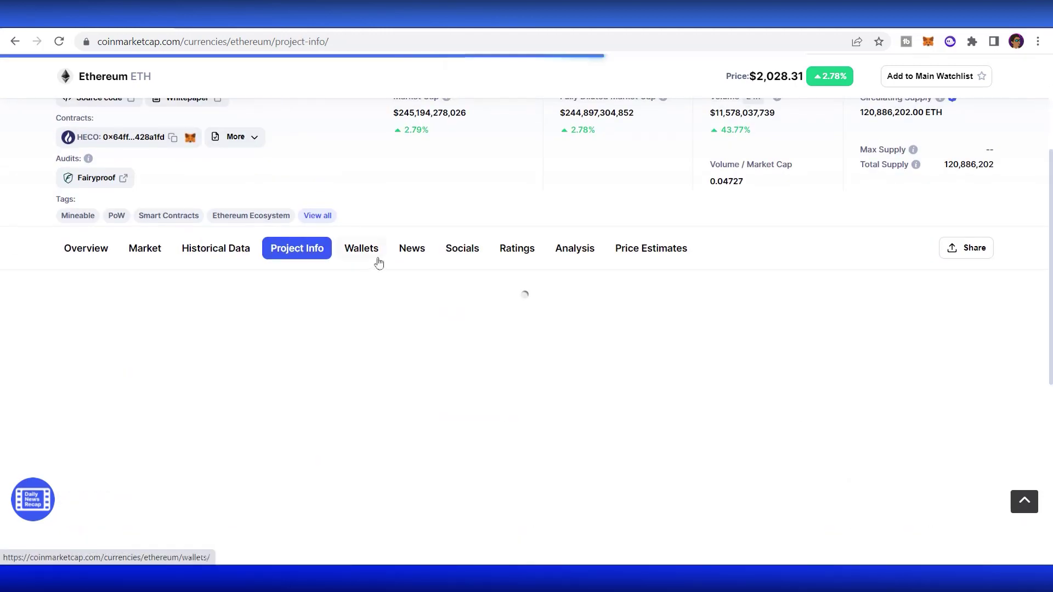
pyautogui.scroll(-2, 417, 318)
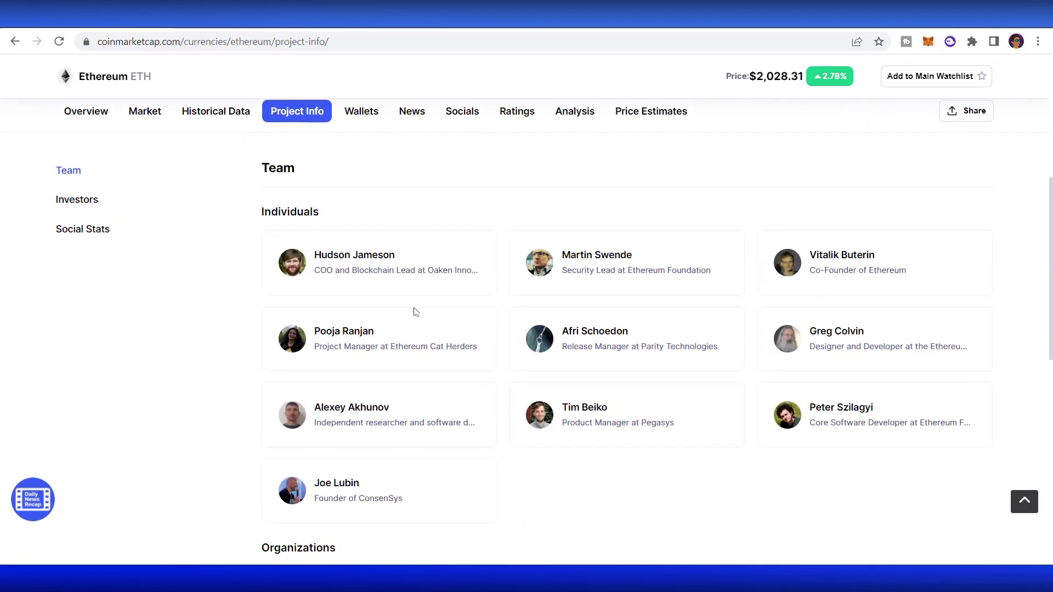
pyautogui.moveTo(328, 271); pyautogui.dragTo(473, 270)
pyautogui.click(473, 270)
pyautogui.scroll(-1, 476, 271)
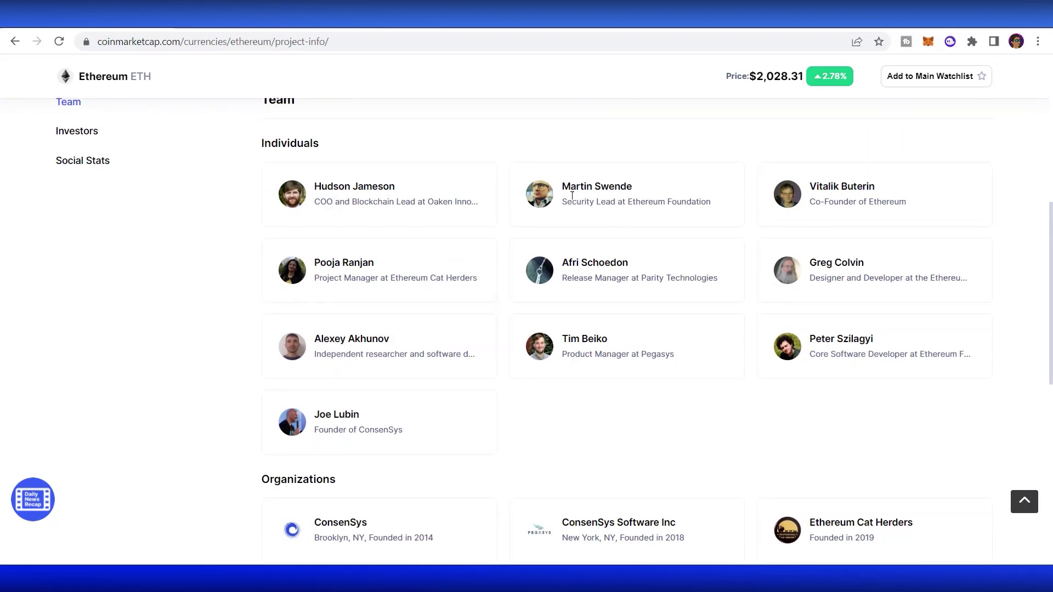
pyautogui.scroll(3, 568, 237)
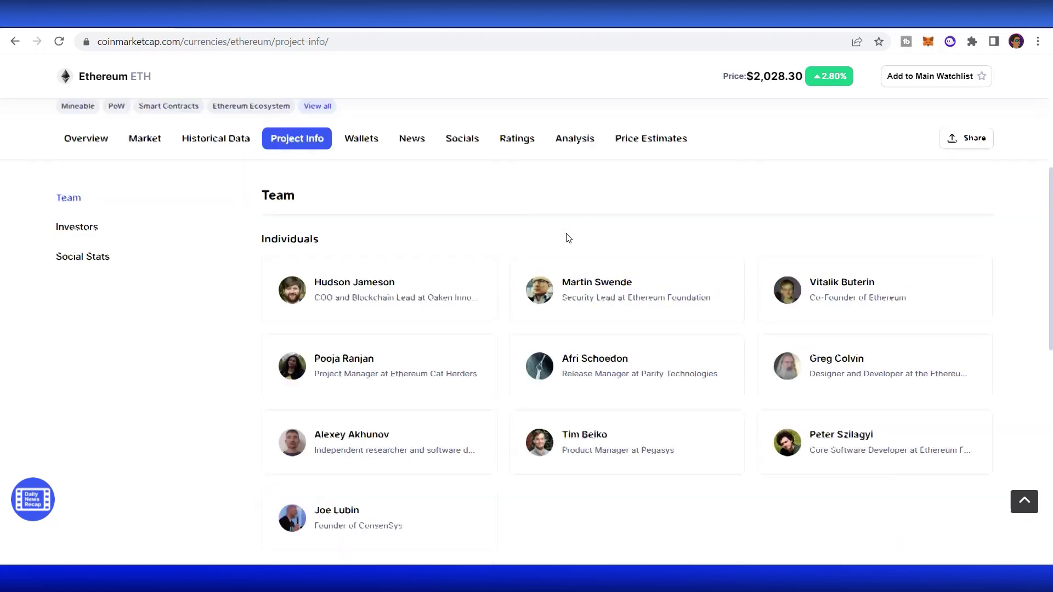
# Step: Step through the Wallets, News, Socials, Ratings and Analysis sections to Price Estimates
pyautogui.click(362, 249)
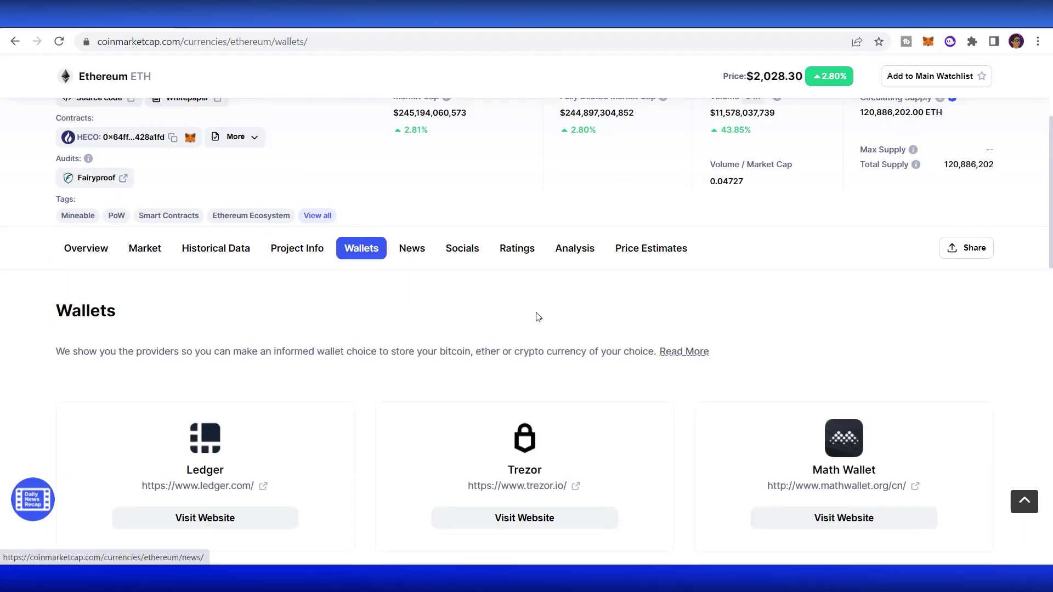
pyautogui.scroll(-3, 603, 323)
pyautogui.scroll(4, 614, 328)
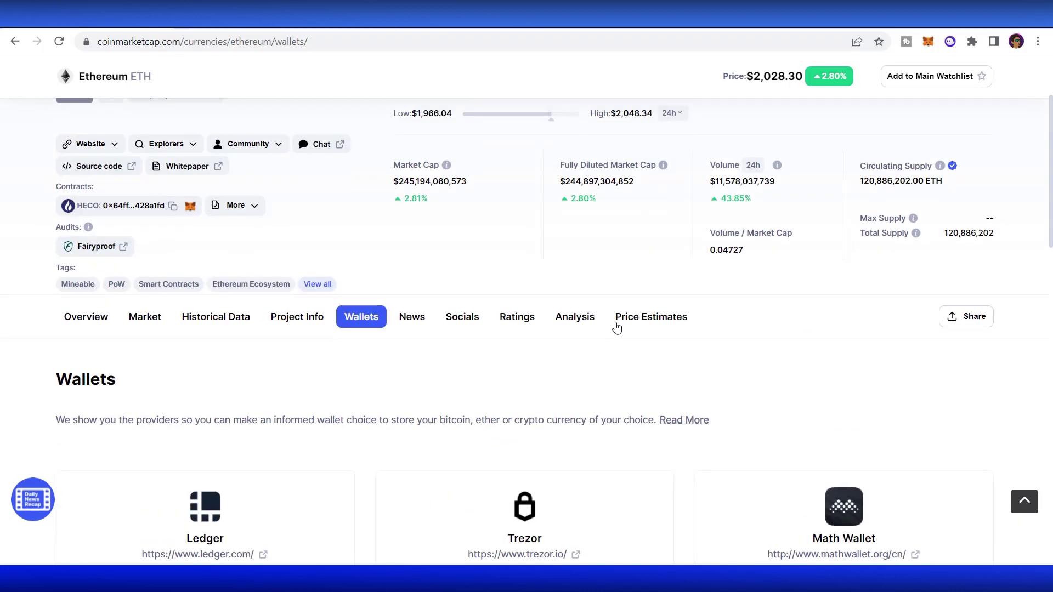
pyautogui.click(412, 319)
pyautogui.click(469, 320)
pyautogui.click(519, 328)
pyautogui.click(582, 324)
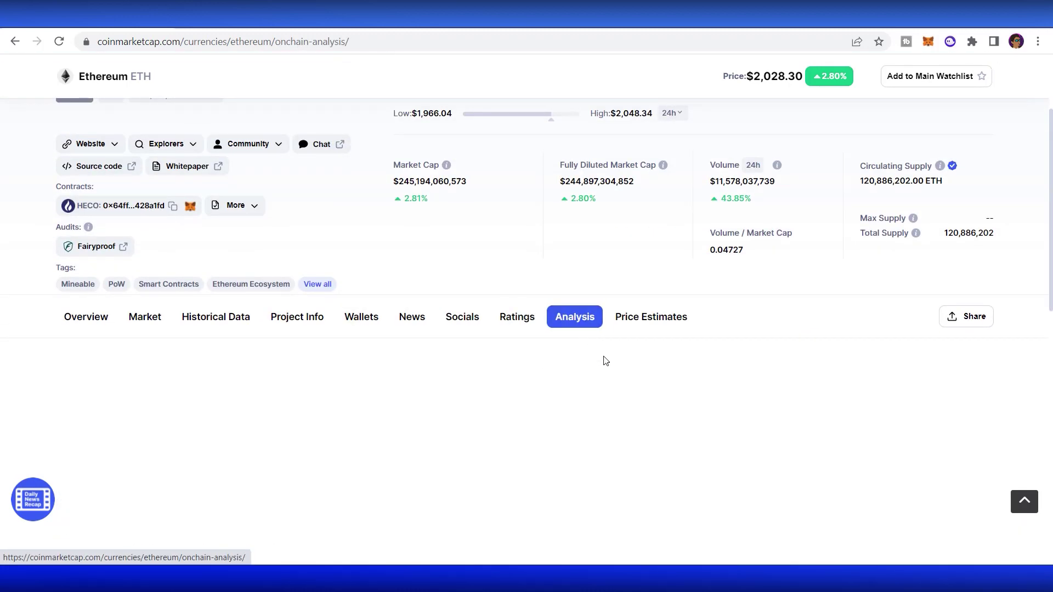
pyautogui.click(664, 262)
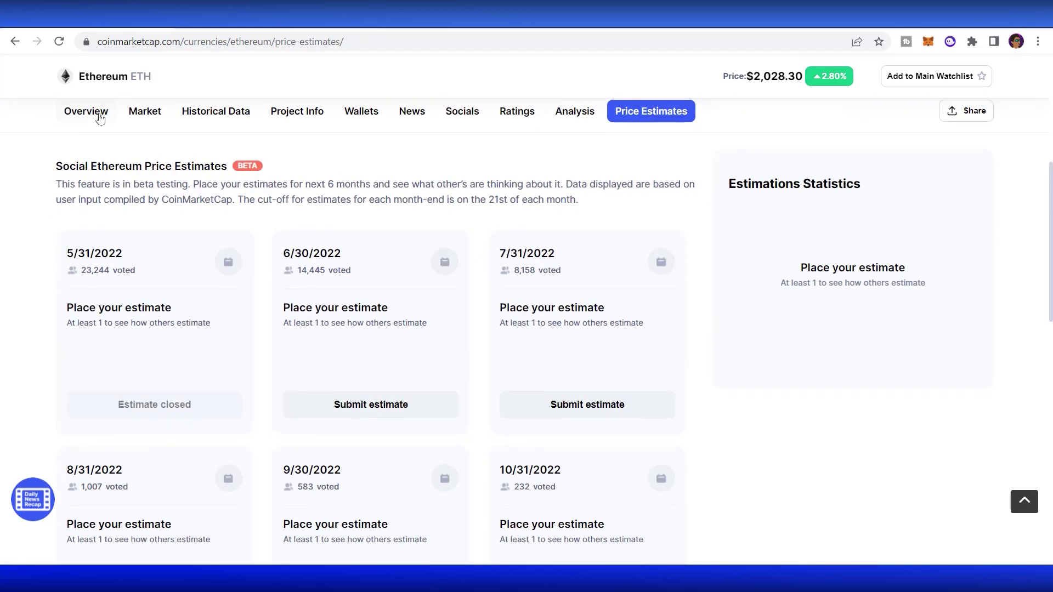
# Step: Return to Ethereum's Overview and highlight the ETH Price Live Data text
pyautogui.click(99, 117)
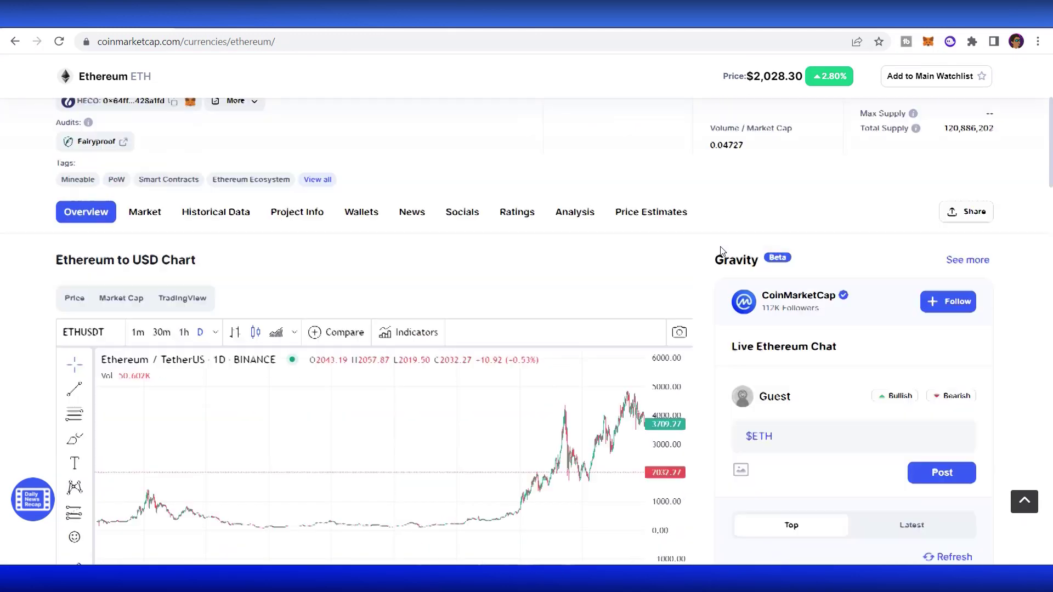
pyautogui.scroll(5, 720, 251)
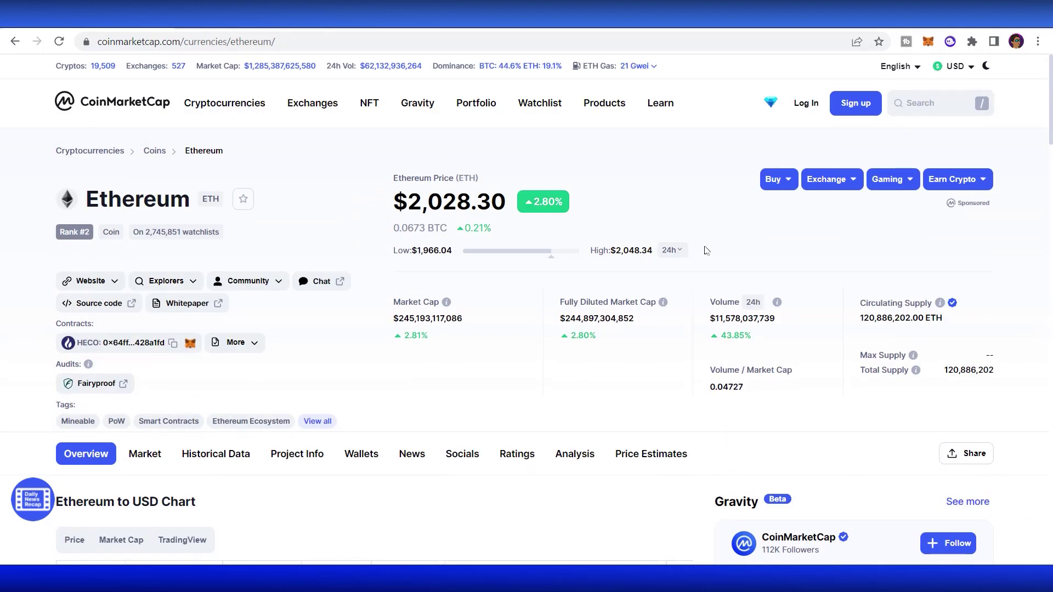
pyautogui.scroll(-5, 713, 250)
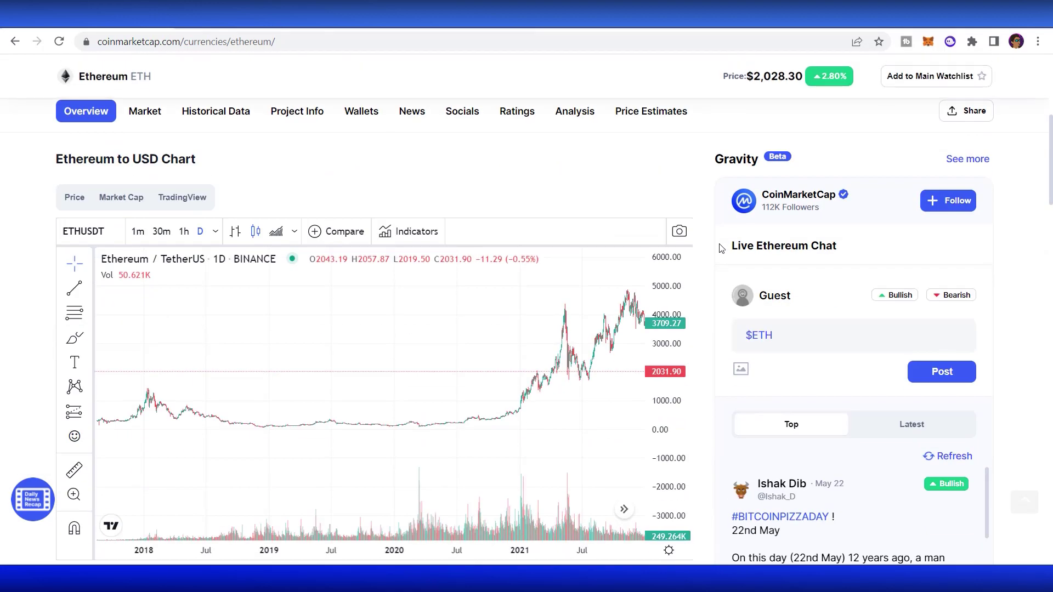
pyautogui.scroll(-3, 720, 248)
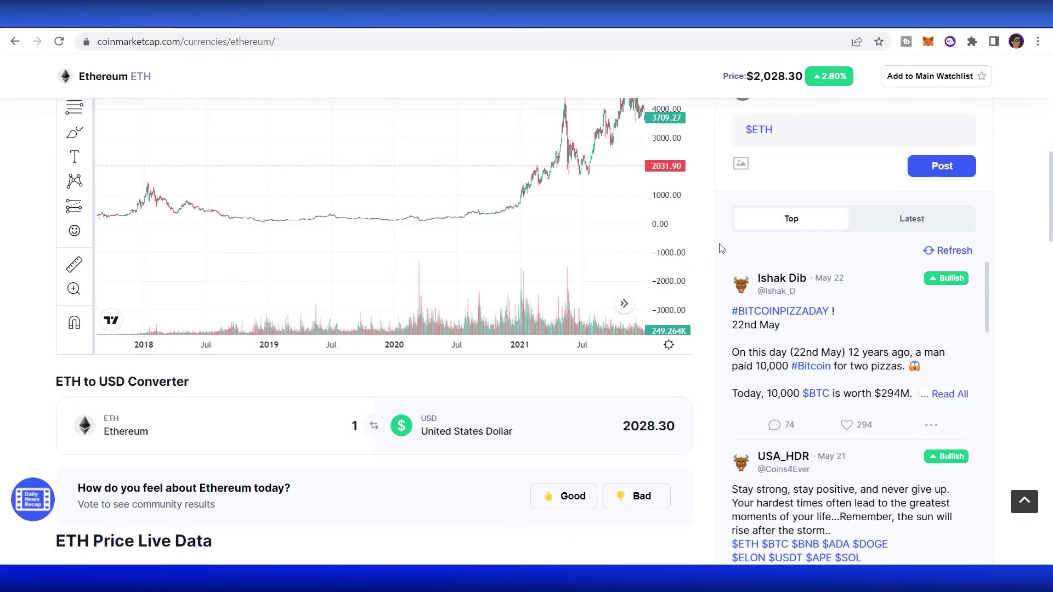
pyautogui.scroll(-5, 720, 248)
pyautogui.scroll(-3, 272, 318)
pyautogui.scroll(-4, 275, 309)
pyautogui.scroll(4, 59, 221)
pyautogui.scroll(2, 55, 223)
pyautogui.moveTo(51, 228); pyautogui.dragTo(367, 377)
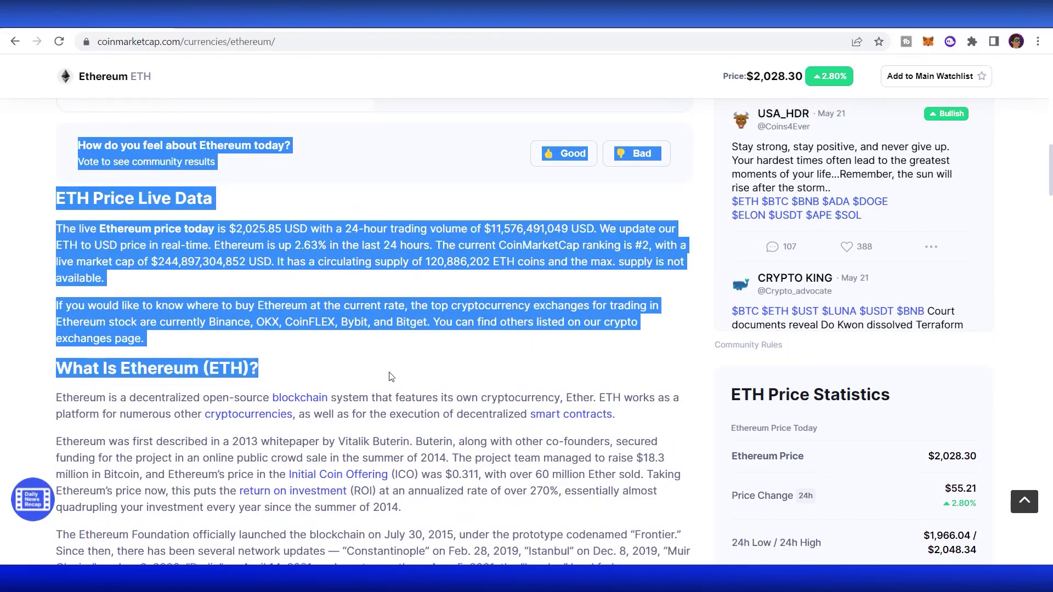
# Step: Read down through the rest of Ethereum's description and back up
pyautogui.scroll(-5, 469, 367)
pyautogui.scroll(-3, 474, 368)
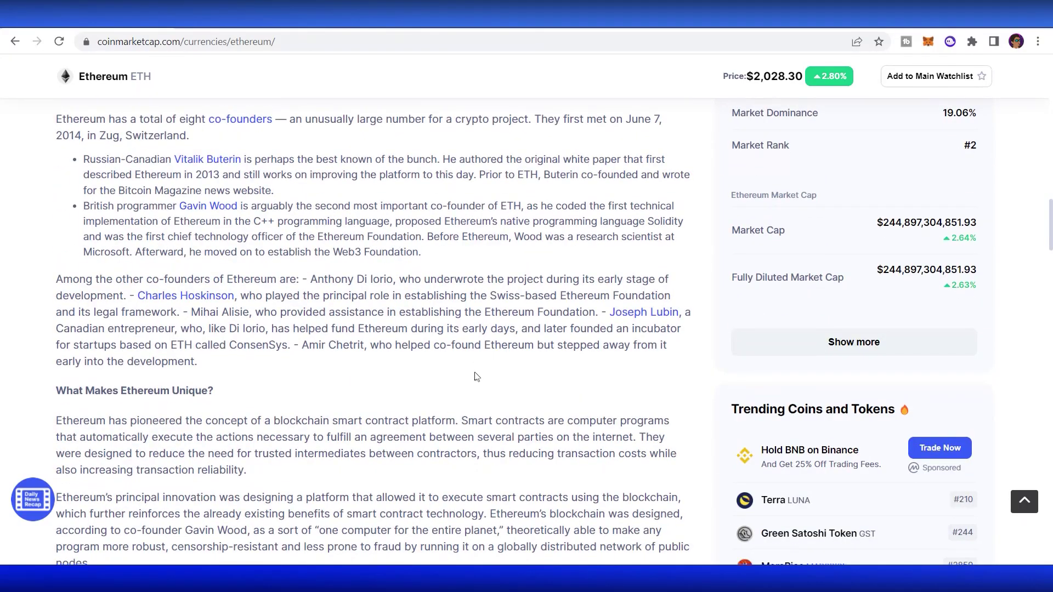
pyautogui.scroll(-4, 476, 376)
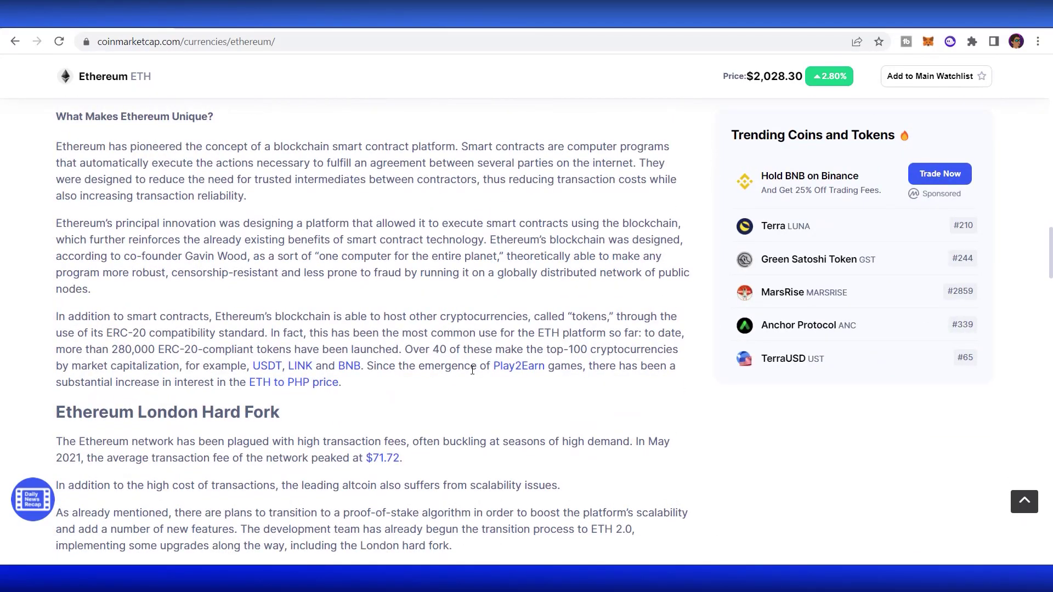
pyautogui.scroll(-4, 472, 370)
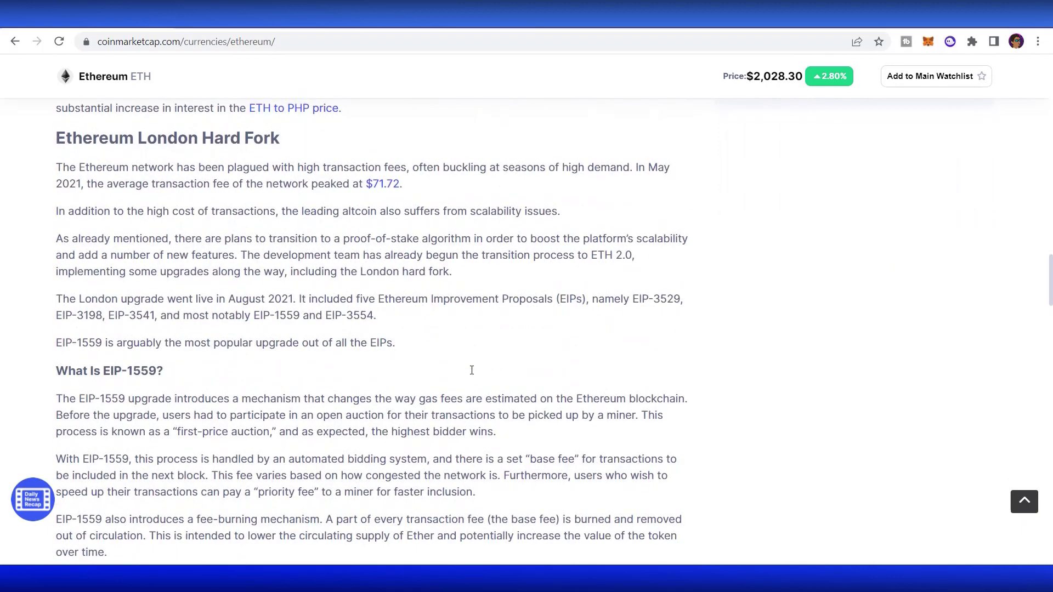
pyautogui.scroll(-15, 473, 375)
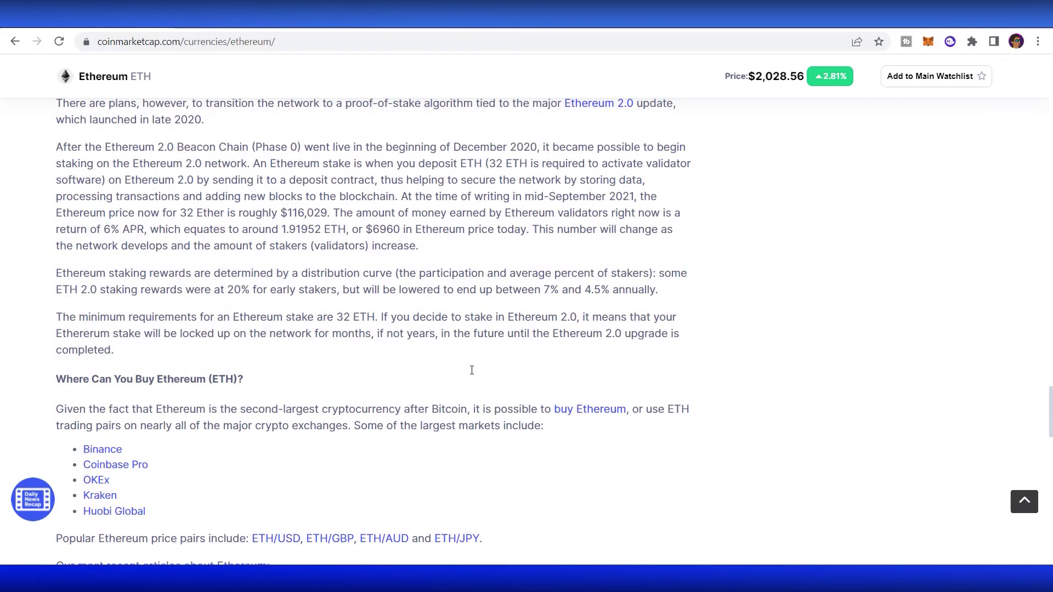
pyautogui.scroll(-4, 472, 371)
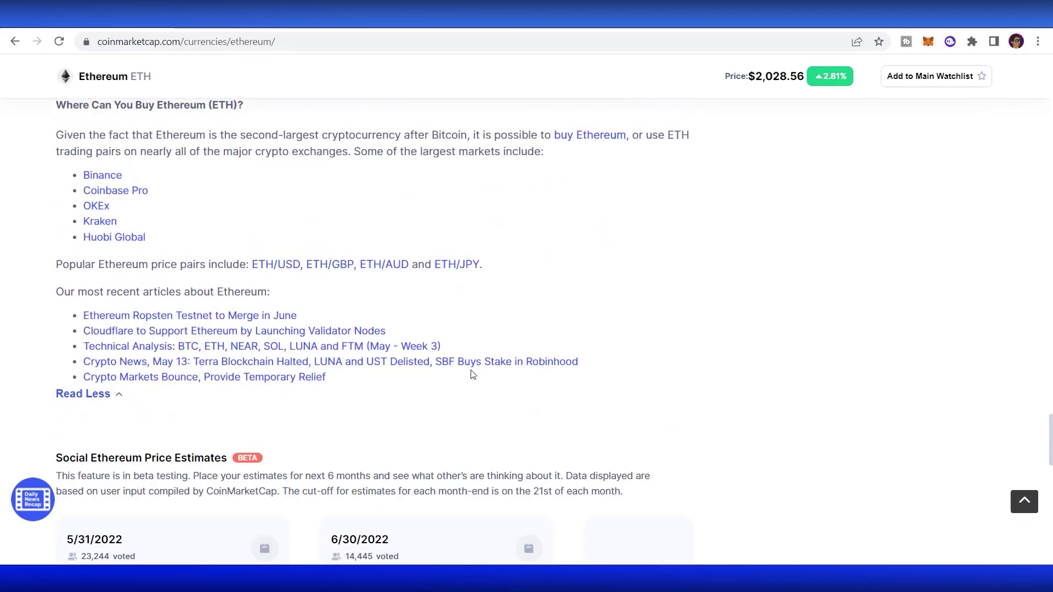
pyautogui.scroll(-11, 473, 374)
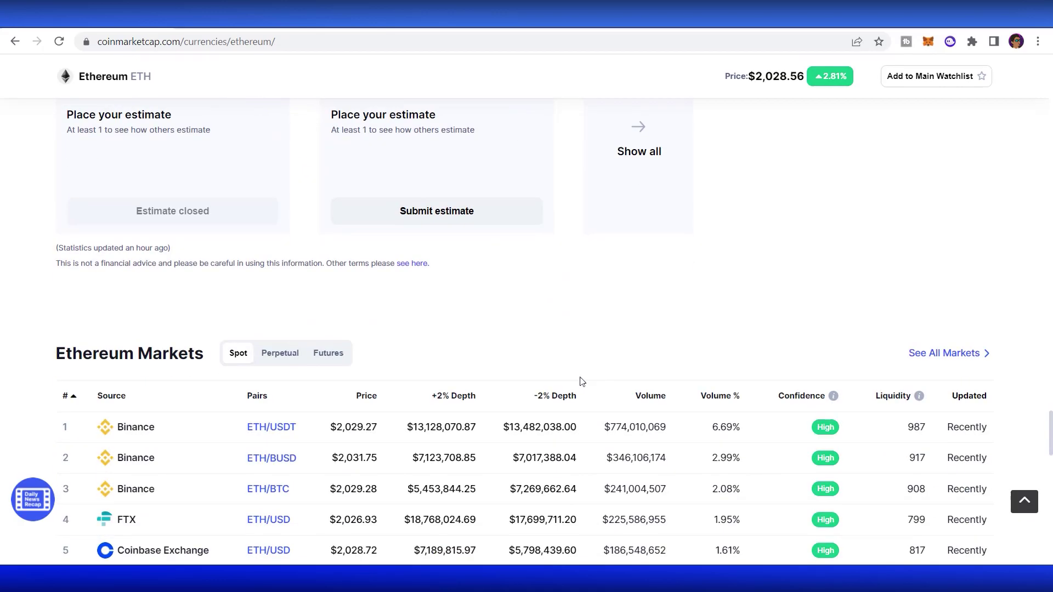
pyautogui.scroll(-4, 568, 383)
pyautogui.scroll(20, 570, 381)
pyautogui.scroll(15, 573, 381)
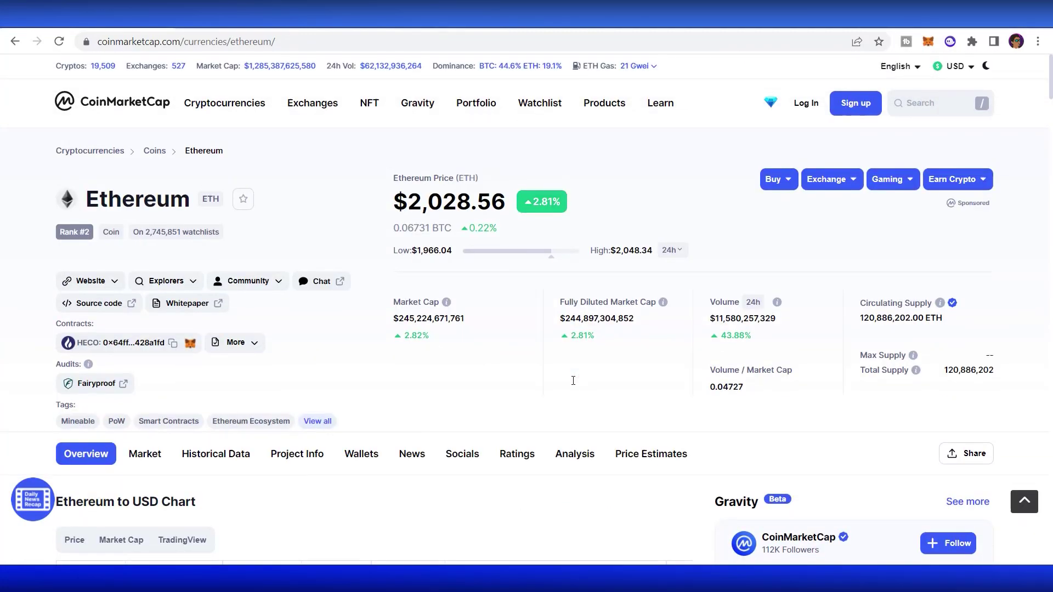
pyautogui.scroll(-4, 573, 381)
pyautogui.scroll(4, 576, 365)
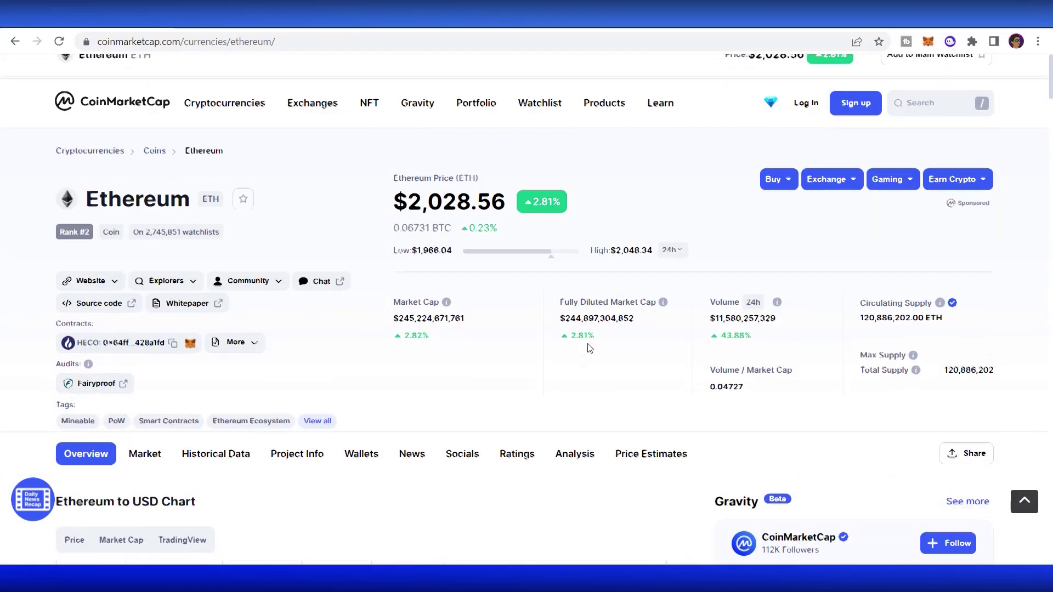
# Step: Star Ethereum, log in with the filled-in account, and view the watchlist holding Ethereum
pyautogui.click(244, 200)
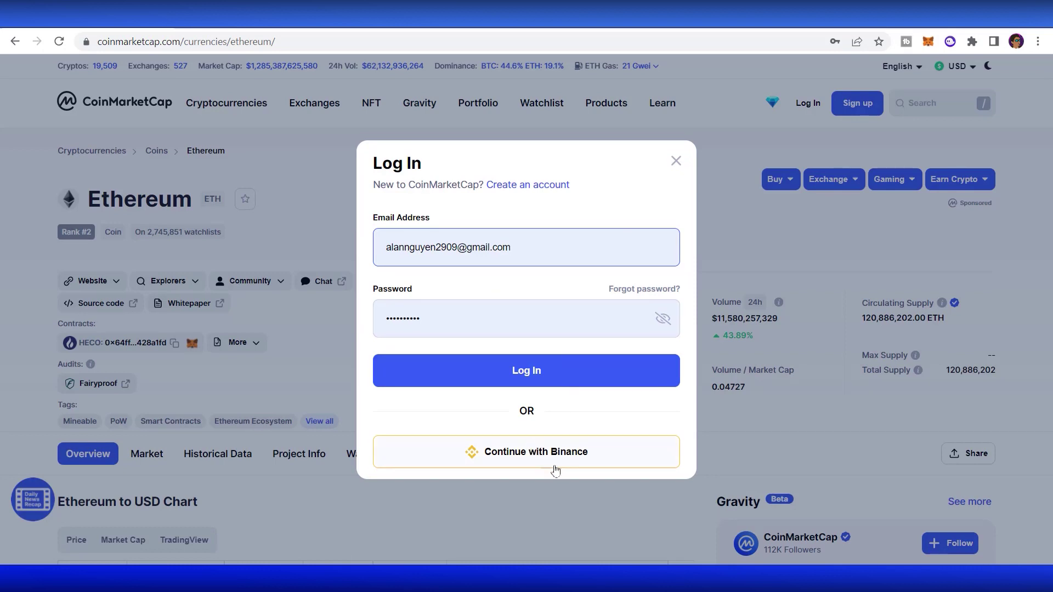
pyautogui.click(589, 379)
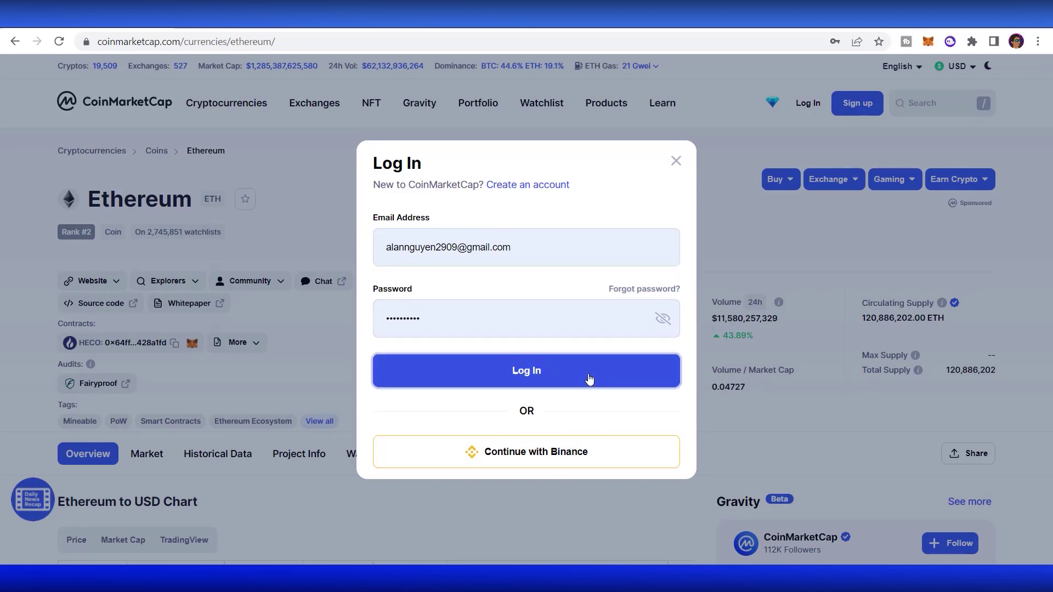
pyautogui.click(589, 378)
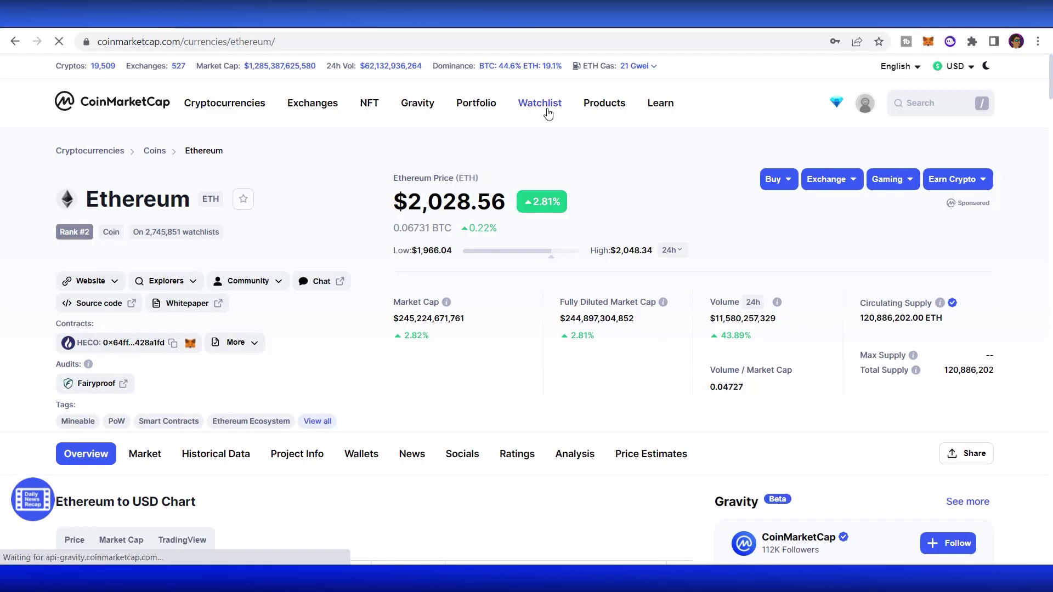
pyautogui.click(548, 113)
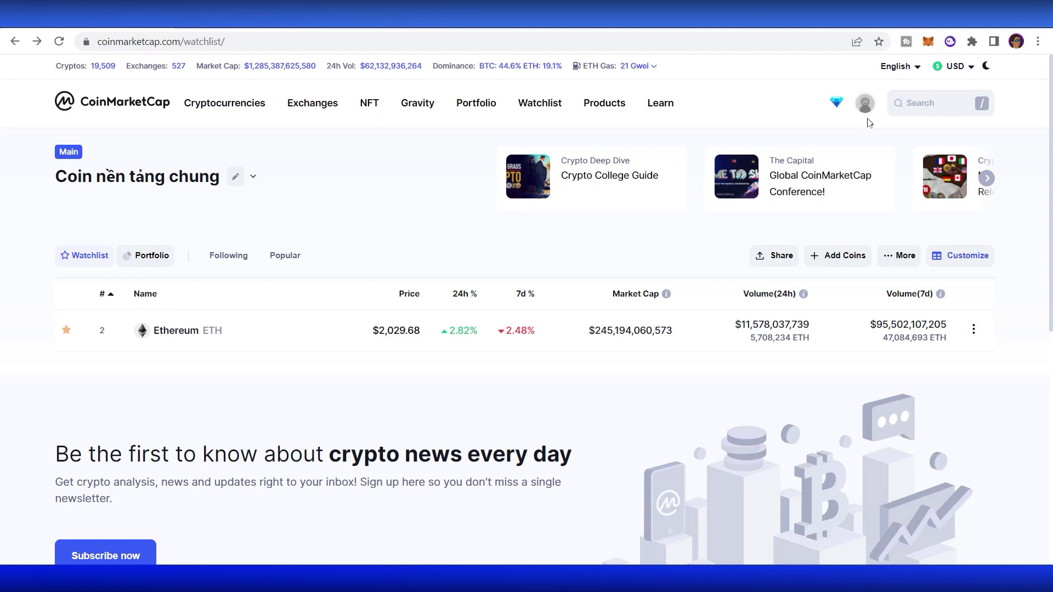
pyautogui.moveTo(871, 110)
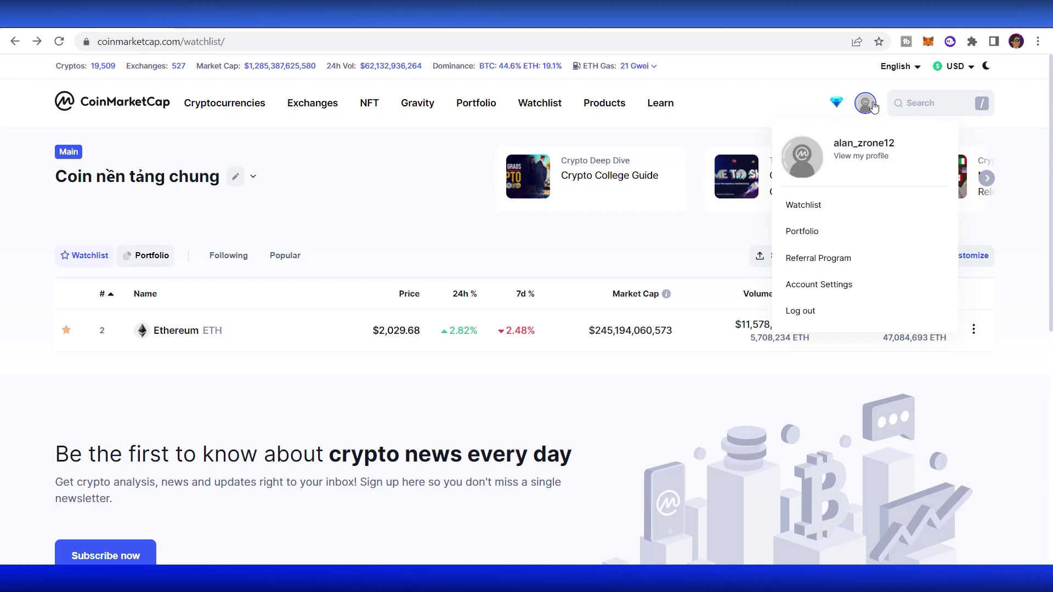
# Step: Open Portfolio from the avatar menu to see the empty $0 My Main Portfolio
pyautogui.click(805, 232)
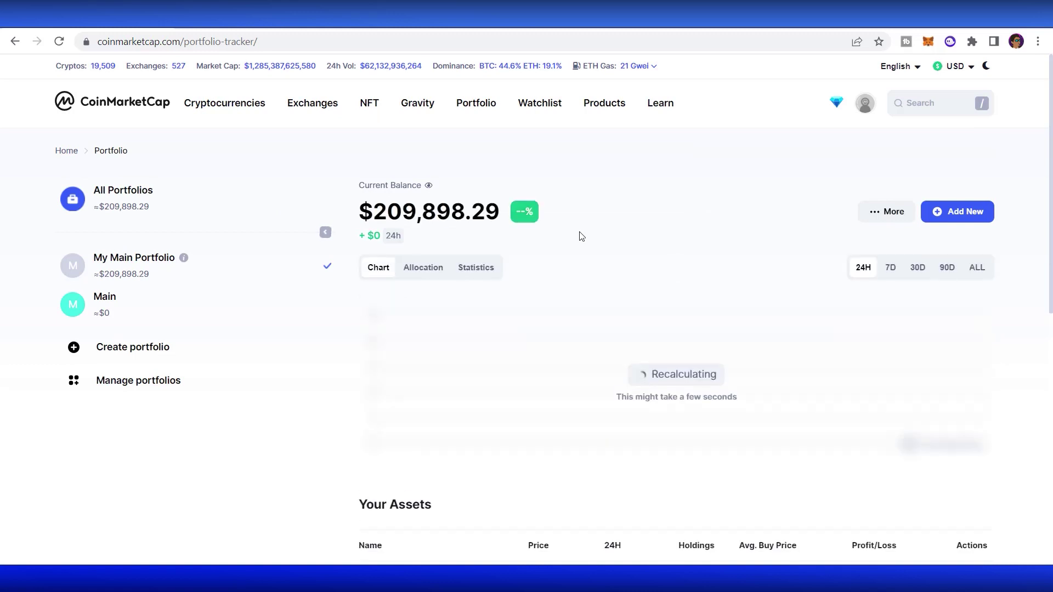
pyautogui.scroll(-5, 650, 223)
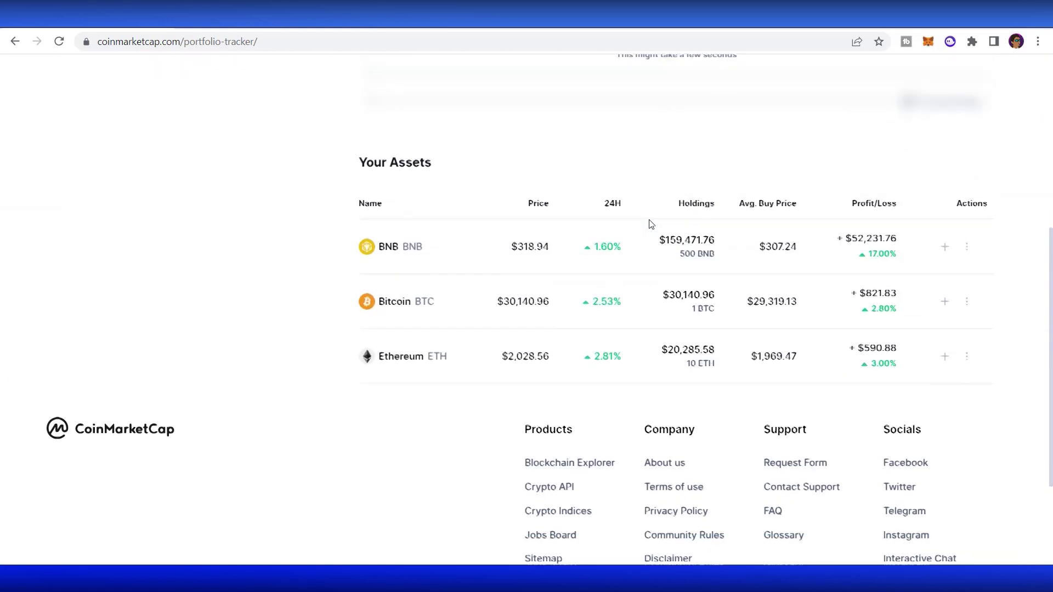
pyautogui.scroll(4, 792, 261)
pyautogui.scroll(1, 915, 263)
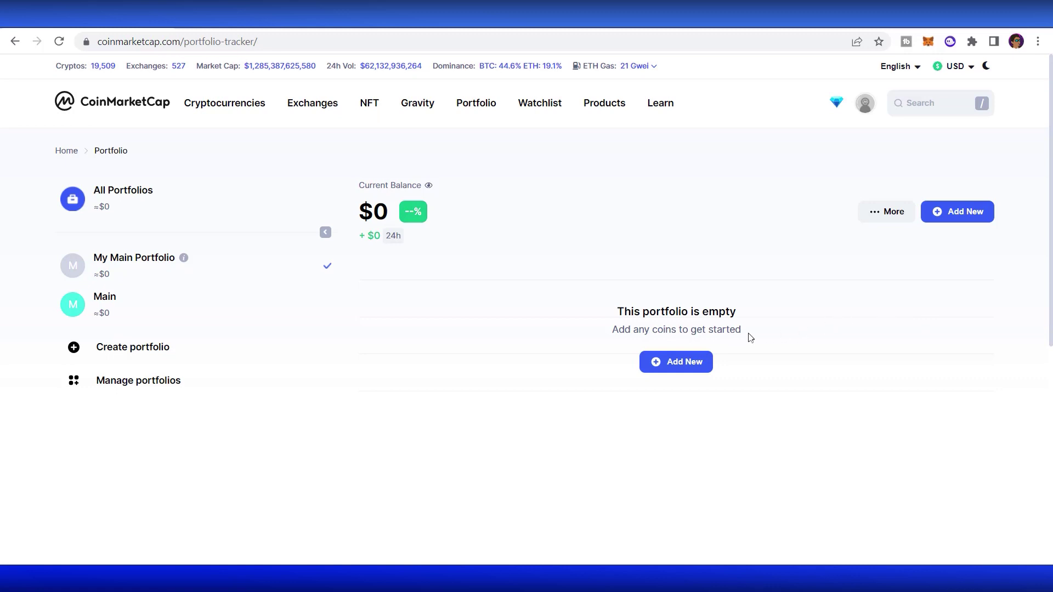
# Step: Record a buy of 1 Bitcoin, bringing the balance to $30,161.06
pyautogui.click(669, 368)
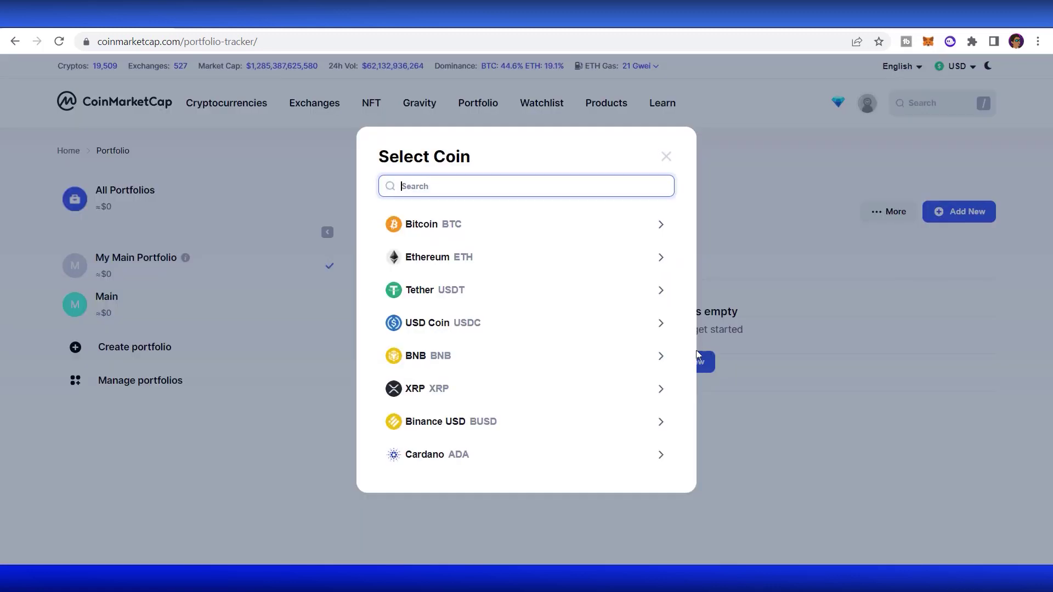
pyautogui.scroll(-18, 577, 313)
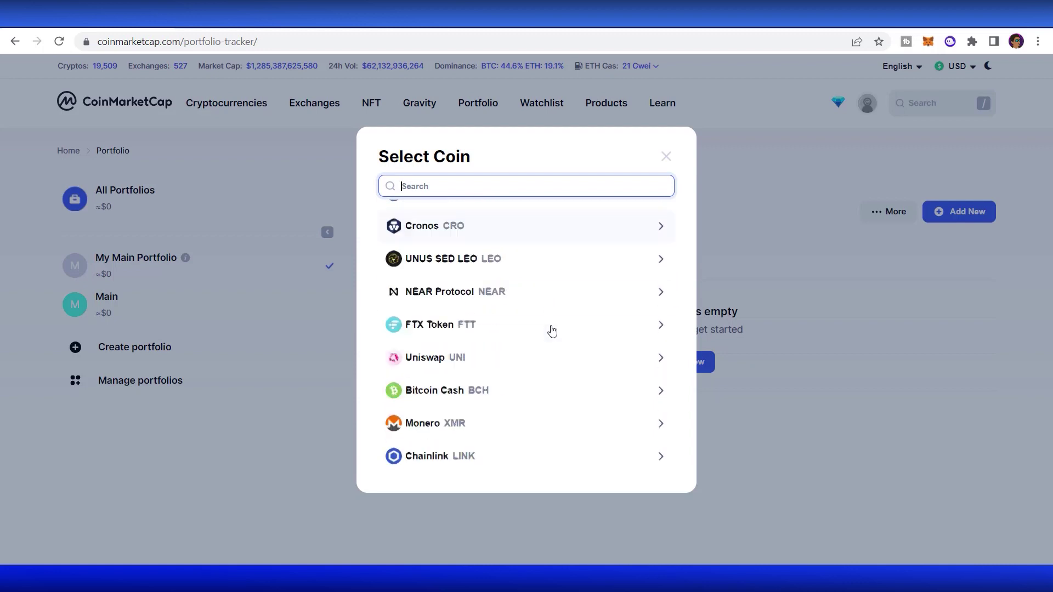
pyautogui.scroll(-15, 552, 328)
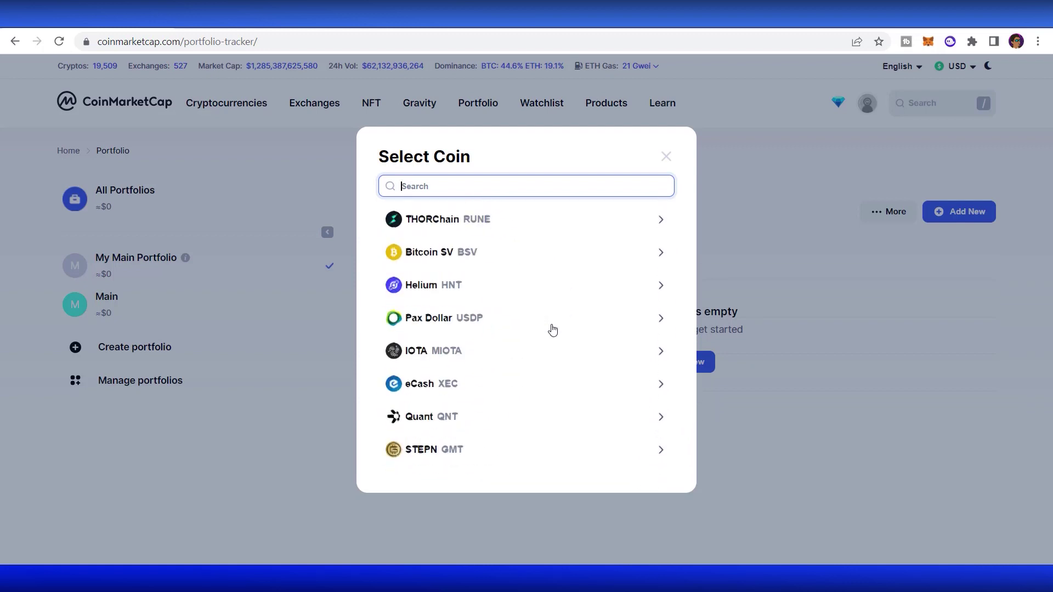
pyautogui.scroll(15, 553, 329)
pyautogui.scroll(10, 553, 329)
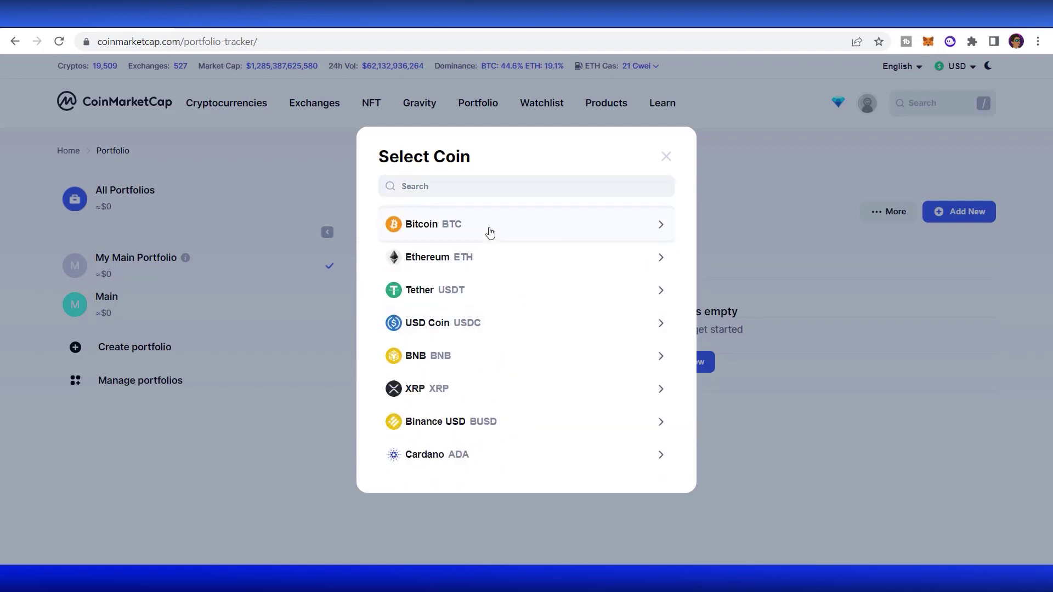
pyautogui.click(489, 233)
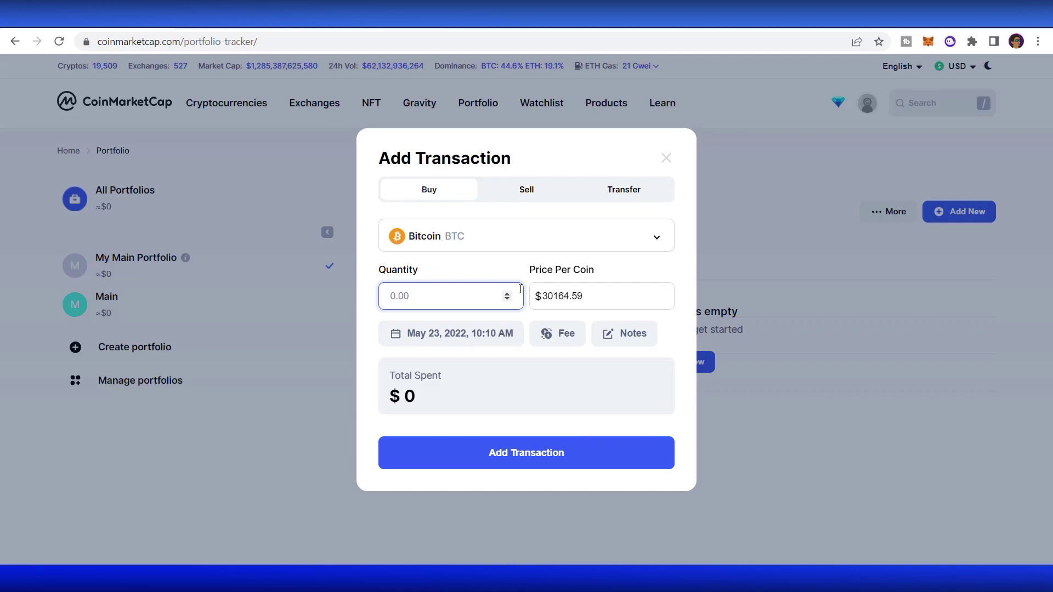
pyautogui.write('1')
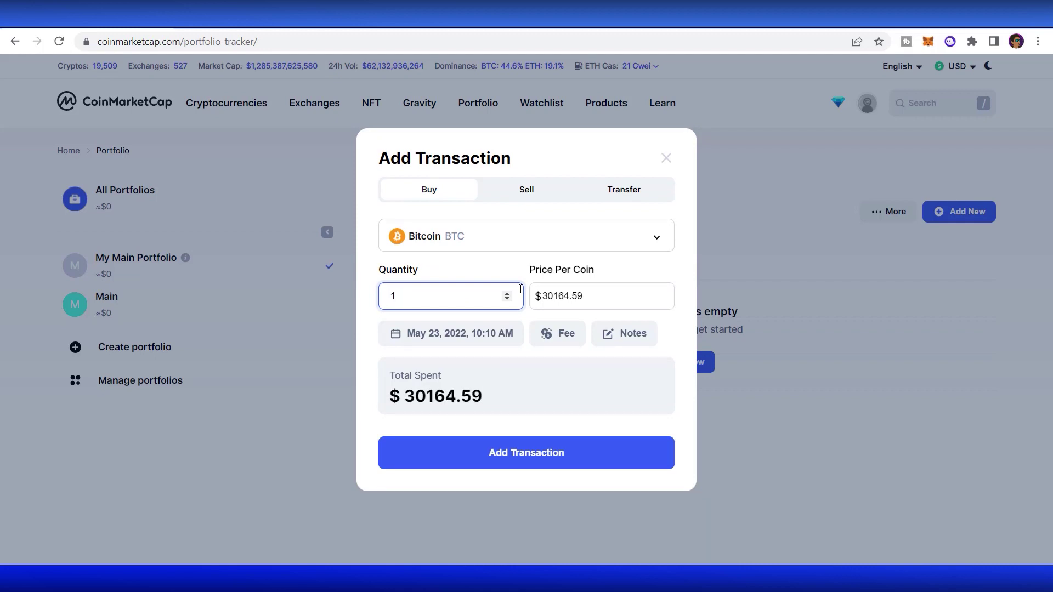
pyautogui.click(527, 452)
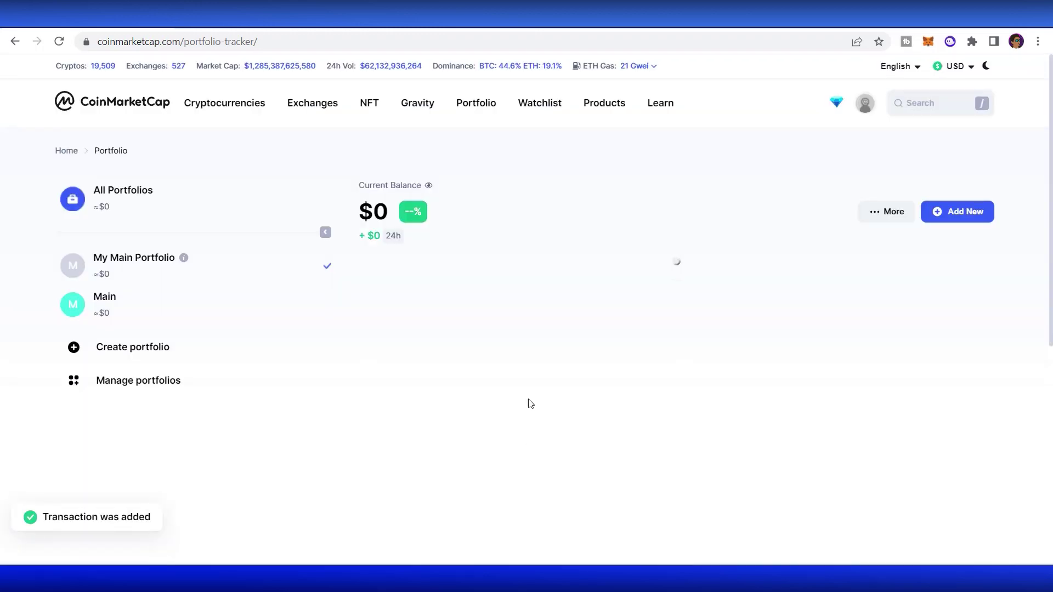
pyautogui.scroll(-5, 553, 313)
pyautogui.scroll(5, 553, 312)
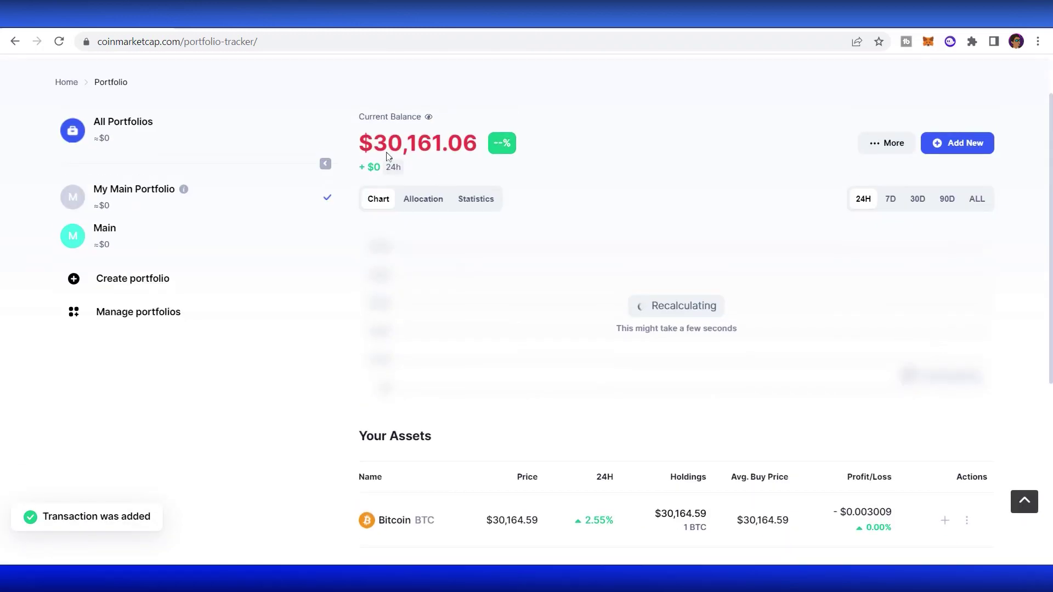
pyautogui.moveTo(356, 145); pyautogui.dragTo(585, 155)
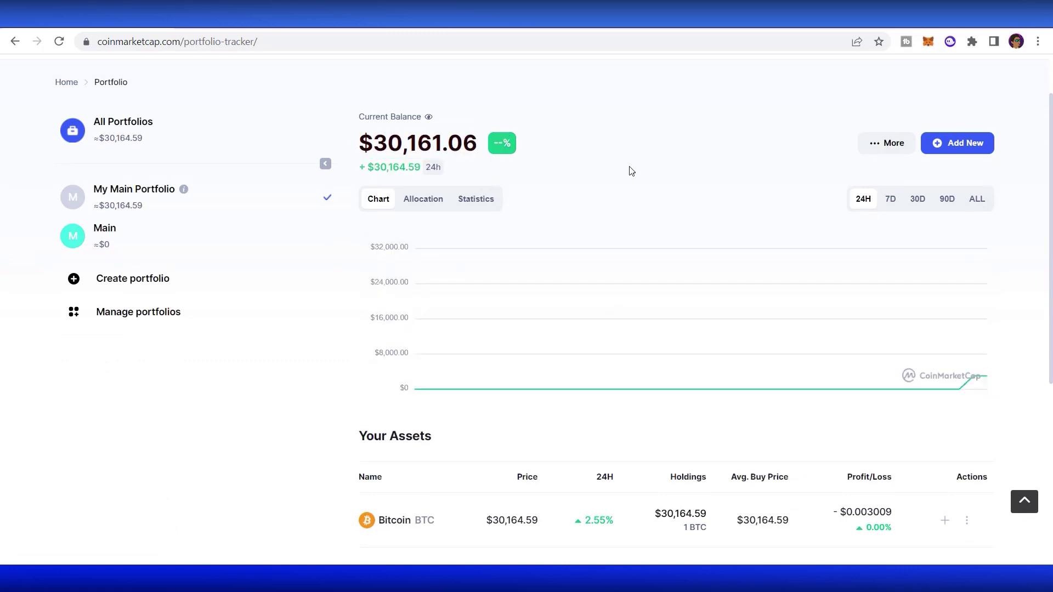
pyautogui.scroll(-3, 702, 181)
pyautogui.scroll(3, 823, 159)
# Step: Start a new BNB buy transaction with quantity 500
pyautogui.click(964, 134)
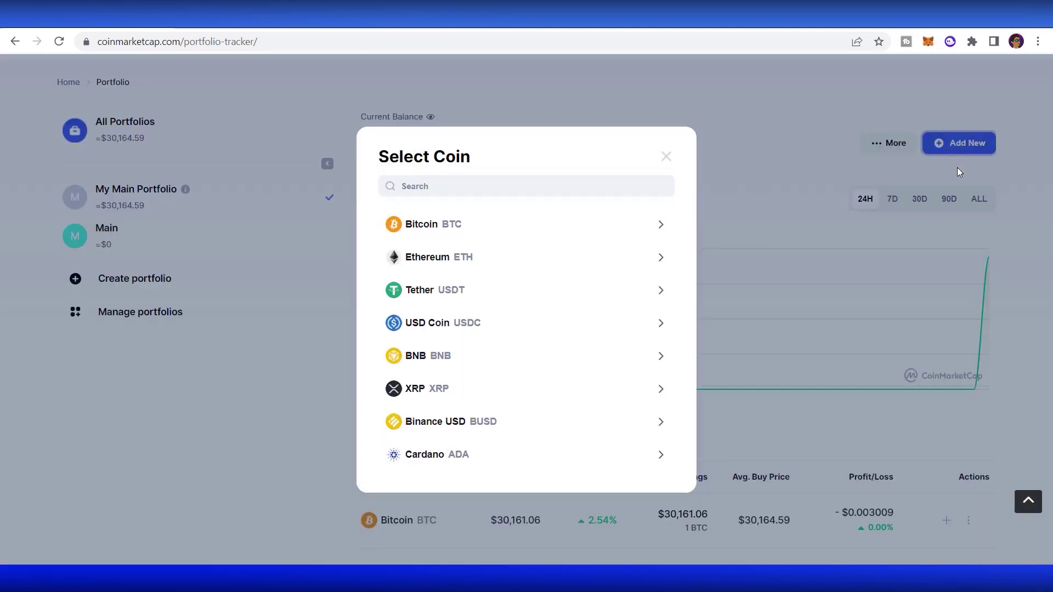
pyautogui.click(517, 356)
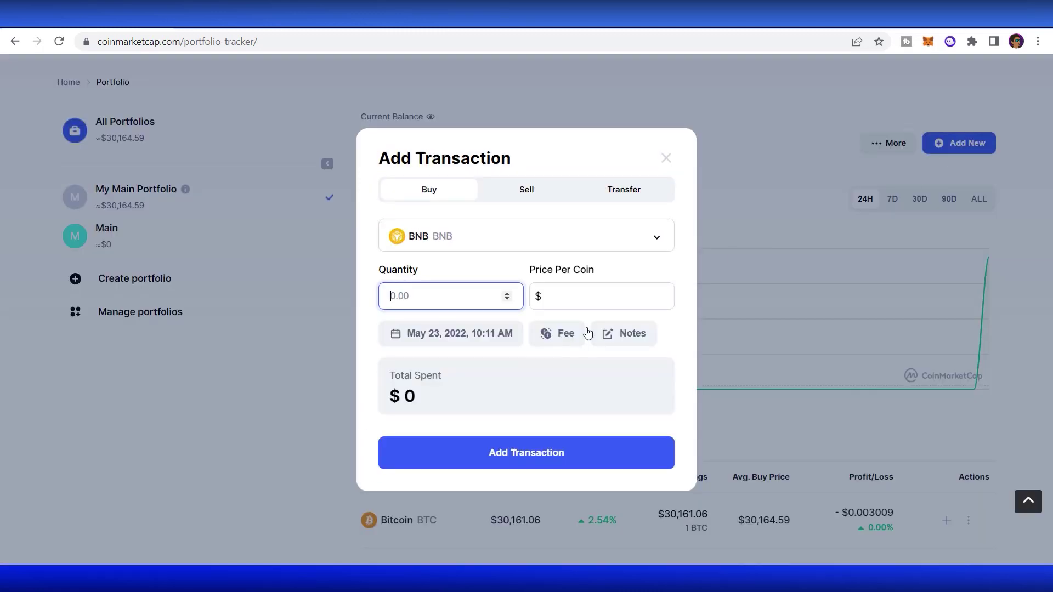
pyautogui.write('500')
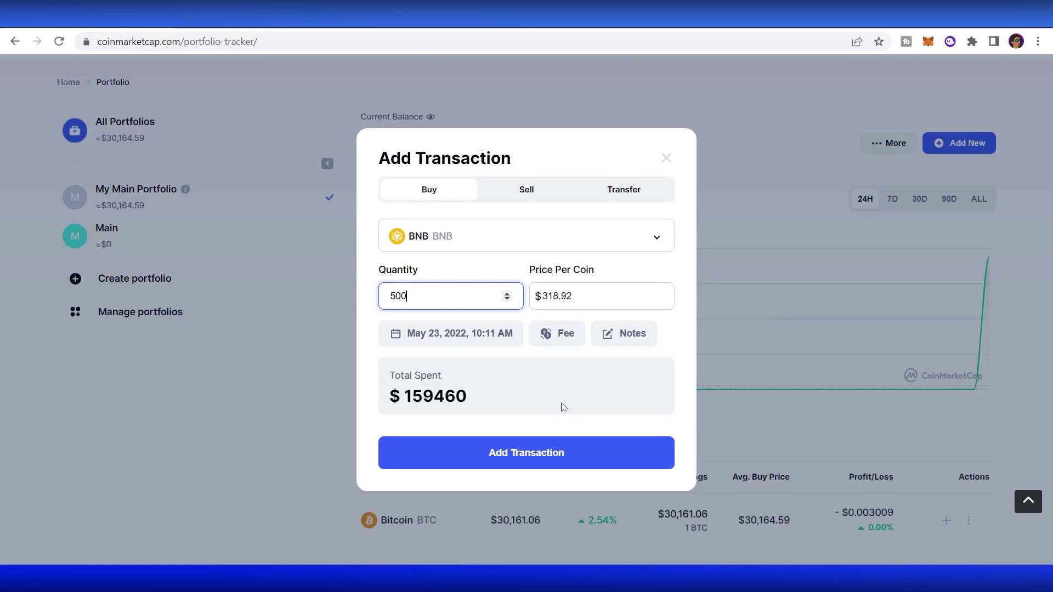
# Step: Save the 500 BNB buy, bringing the portfolio to $189,715.19
pyautogui.click(556, 450)
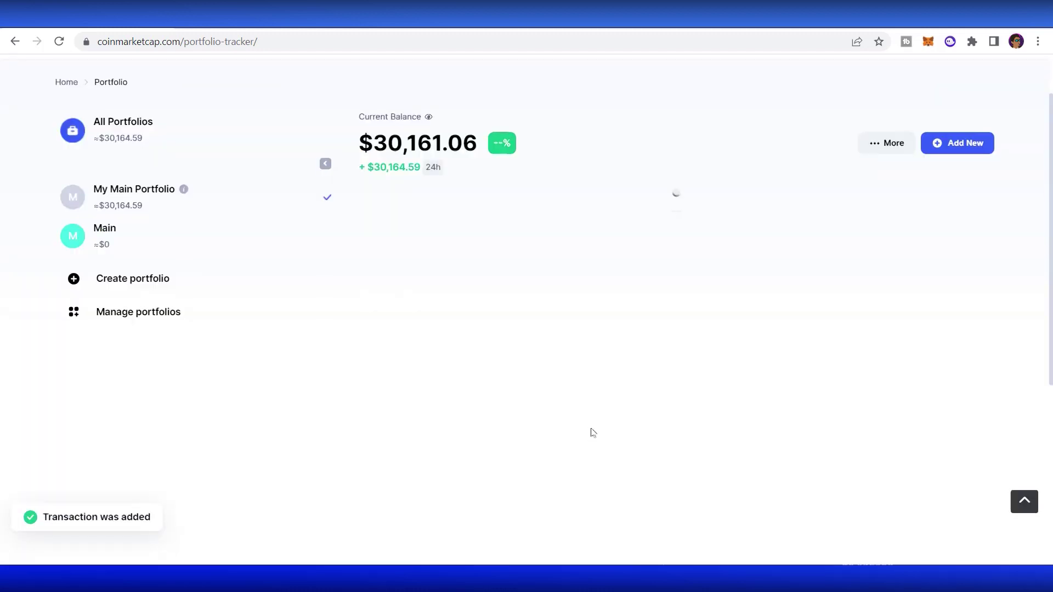
pyautogui.scroll(-5, 590, 430)
pyautogui.scroll(4, 597, 433)
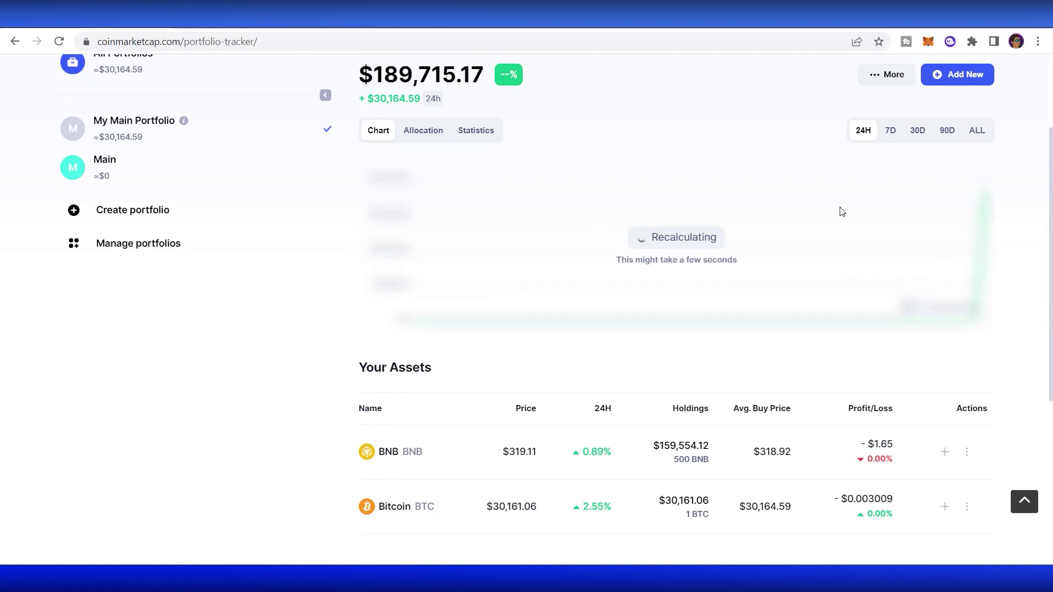
pyautogui.scroll(-3, 749, 264)
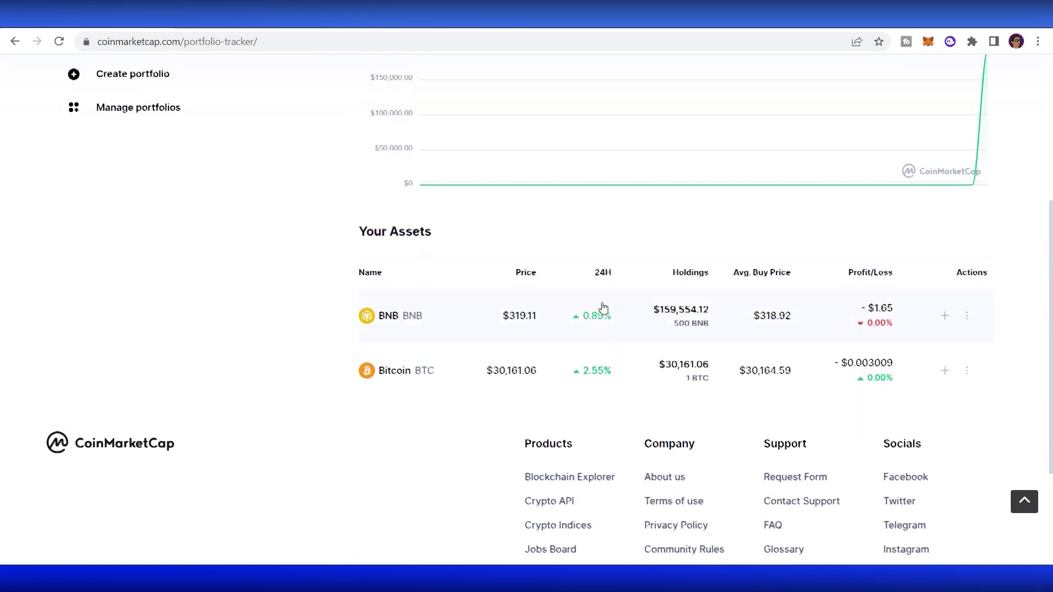
pyautogui.scroll(3, 619, 303)
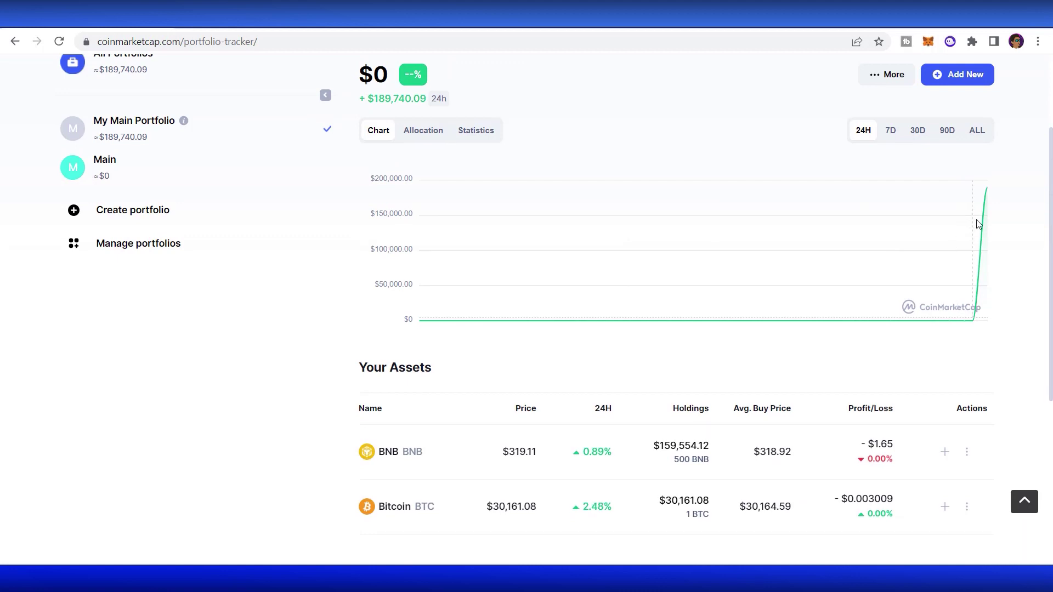
pyautogui.scroll(3, 978, 223)
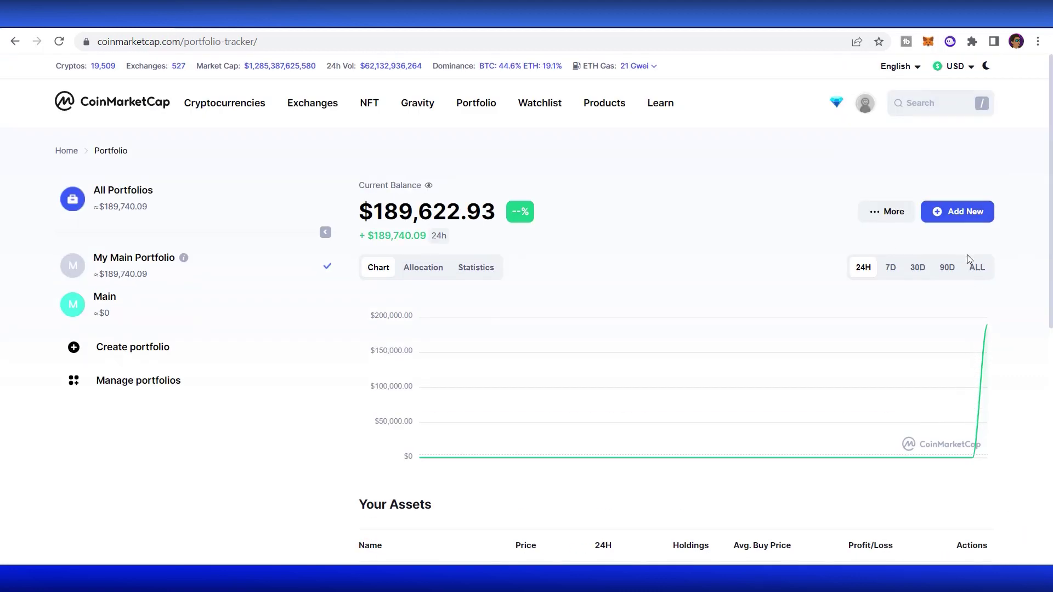
pyautogui.scroll(-4, 967, 257)
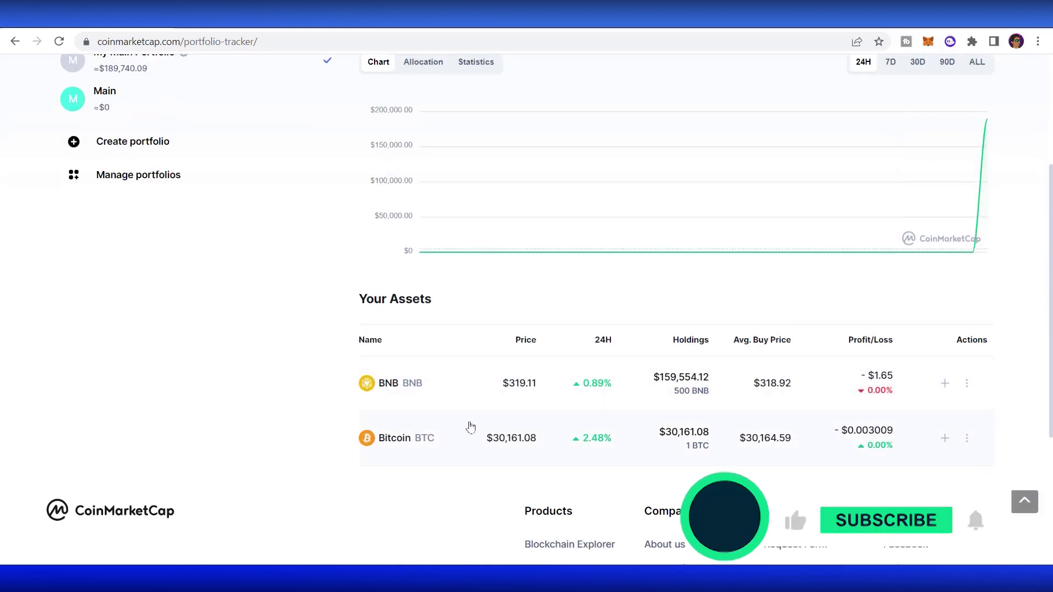
pyautogui.scroll(3, 813, 324)
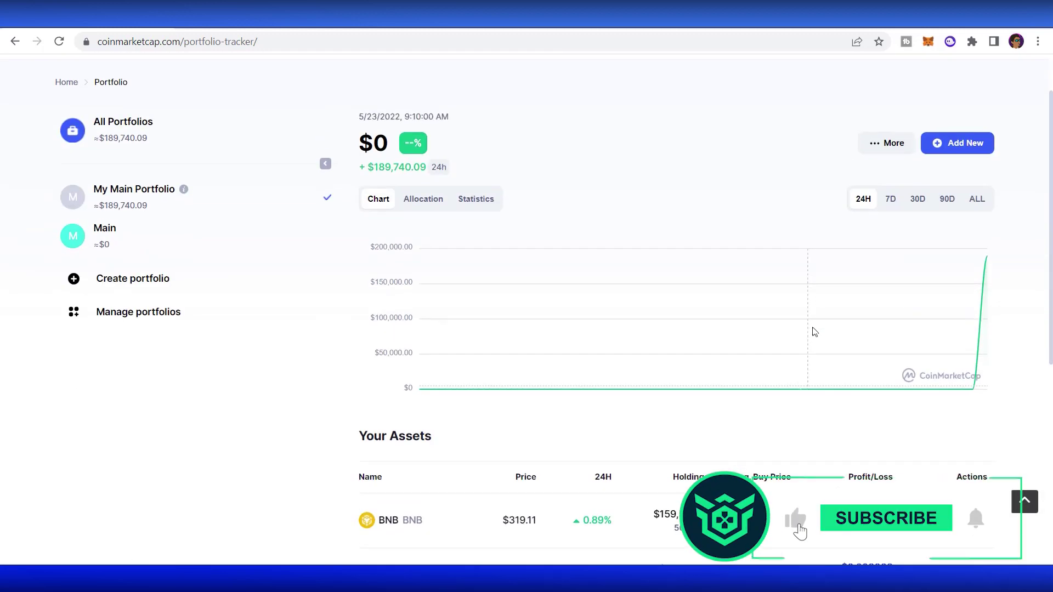
# Step: Check the Allocation split: BNB 84.09% and BTC 15.91%
pyautogui.click(423, 198)
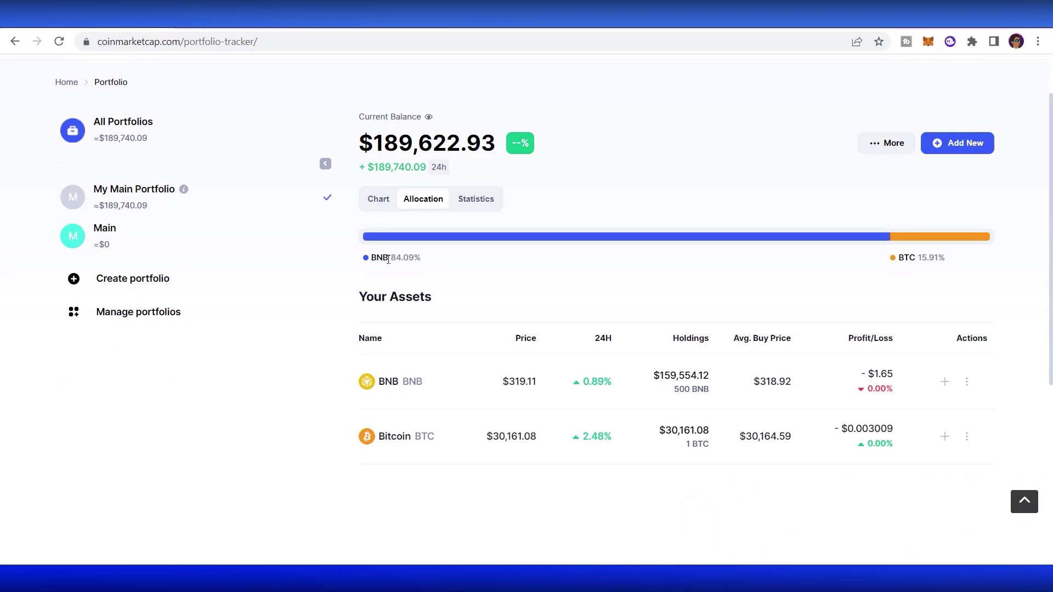
pyautogui.moveTo(390, 263); pyautogui.dragTo(422, 260)
pyautogui.click(426, 263)
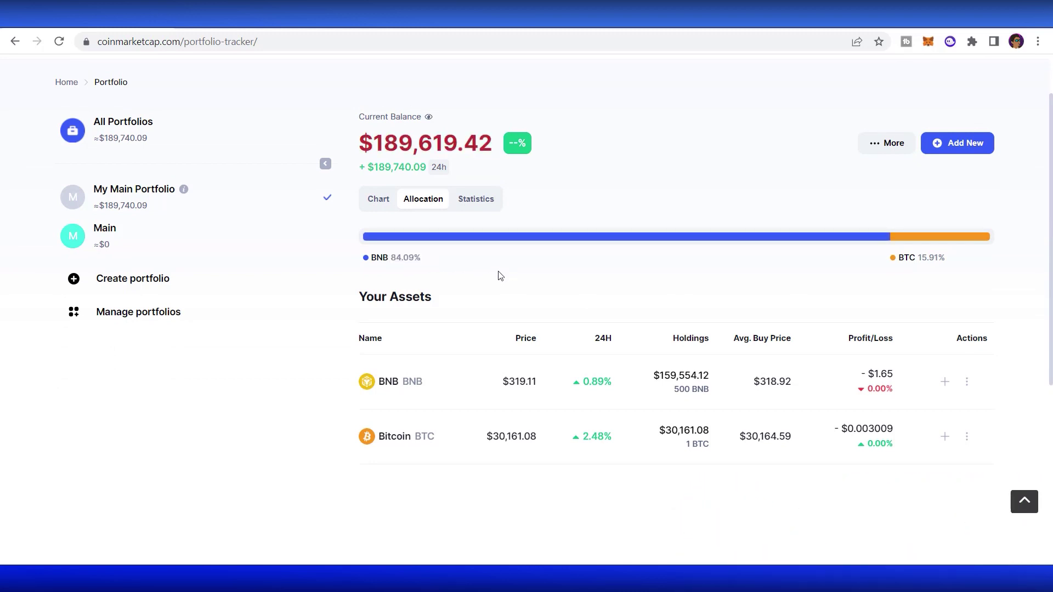
pyautogui.moveTo(910, 258); pyautogui.dragTo(941, 258)
pyautogui.click(950, 259)
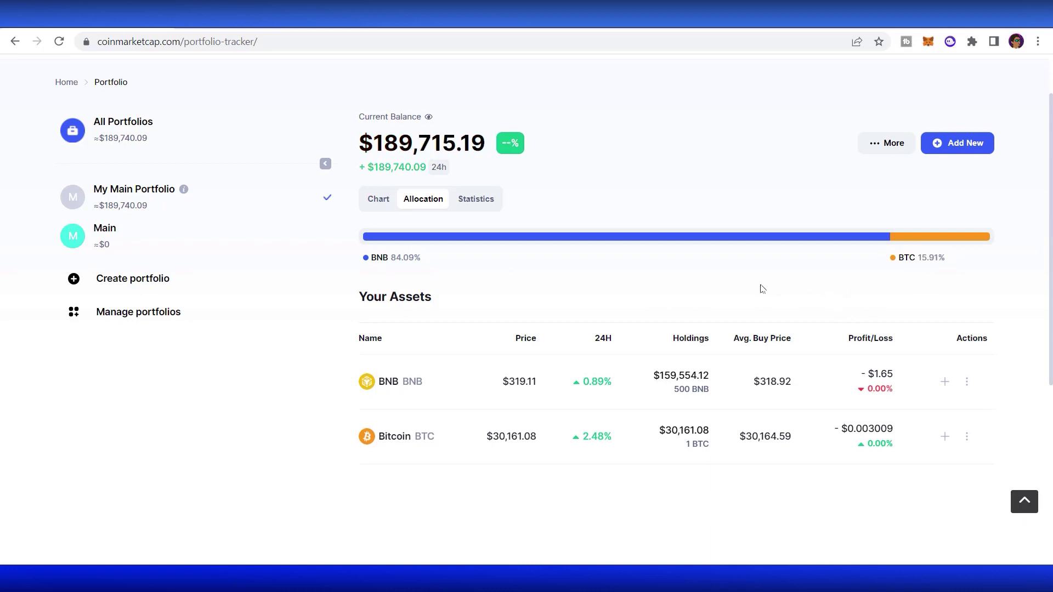
# Step: Review All Time Profit and best/worst performers in Statistics, then return to the chart
pyautogui.click(473, 202)
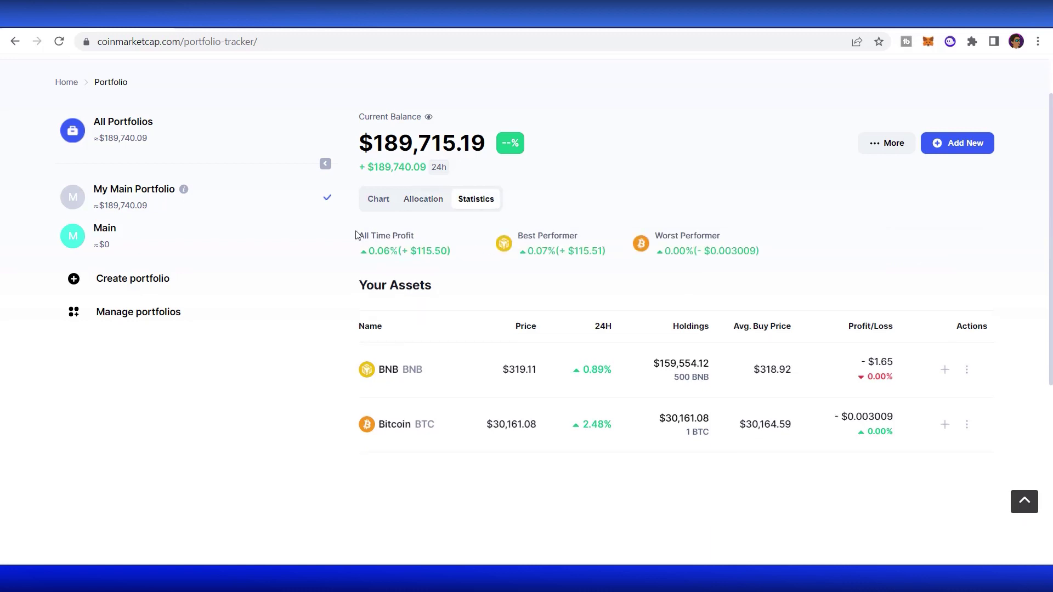
pyautogui.moveTo(357, 233); pyautogui.dragTo(430, 244)
pyautogui.click(458, 244)
pyautogui.moveTo(494, 237); pyautogui.dragTo(743, 230)
pyautogui.click(644, 240)
pyautogui.click(744, 230)
pyautogui.click(378, 198)
pyautogui.scroll(-5, 514, 242)
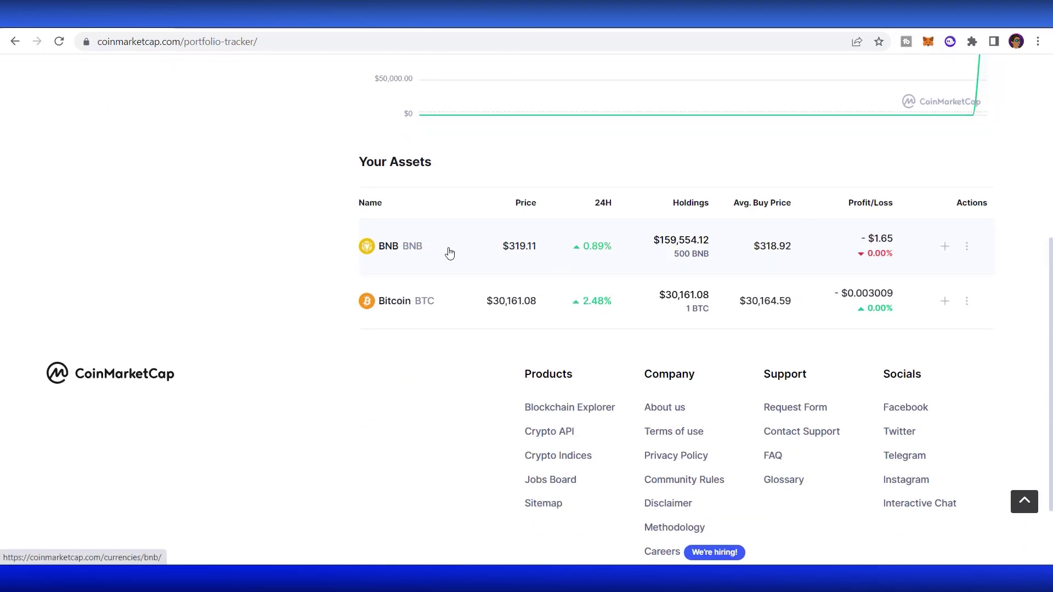
# Step: From the BNB holding, record a sale of 200 BNB at $400 each, totaling $80000
pyautogui.click(846, 253)
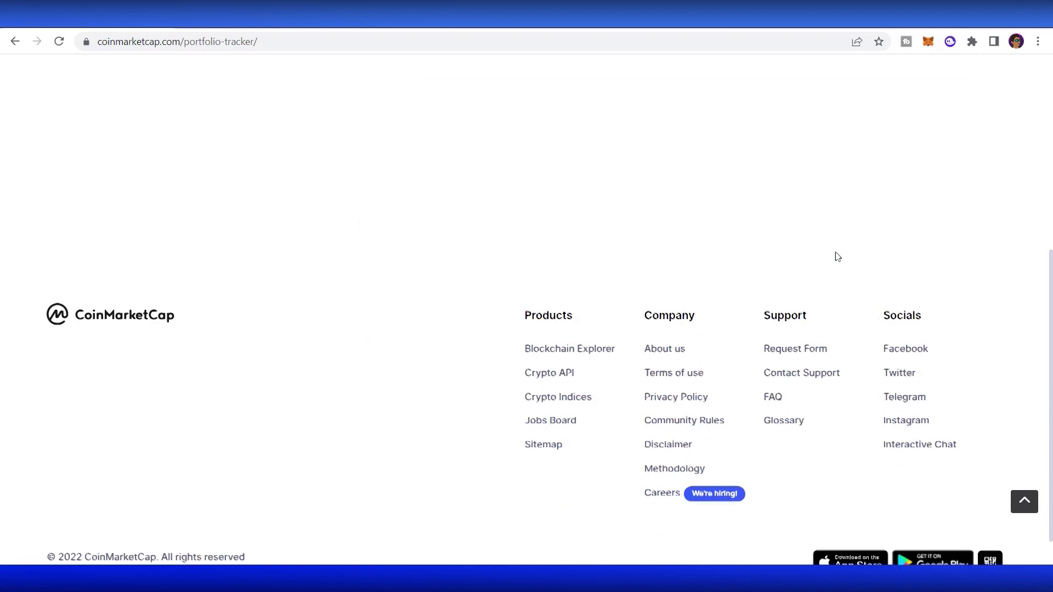
pyautogui.scroll(2, 776, 287)
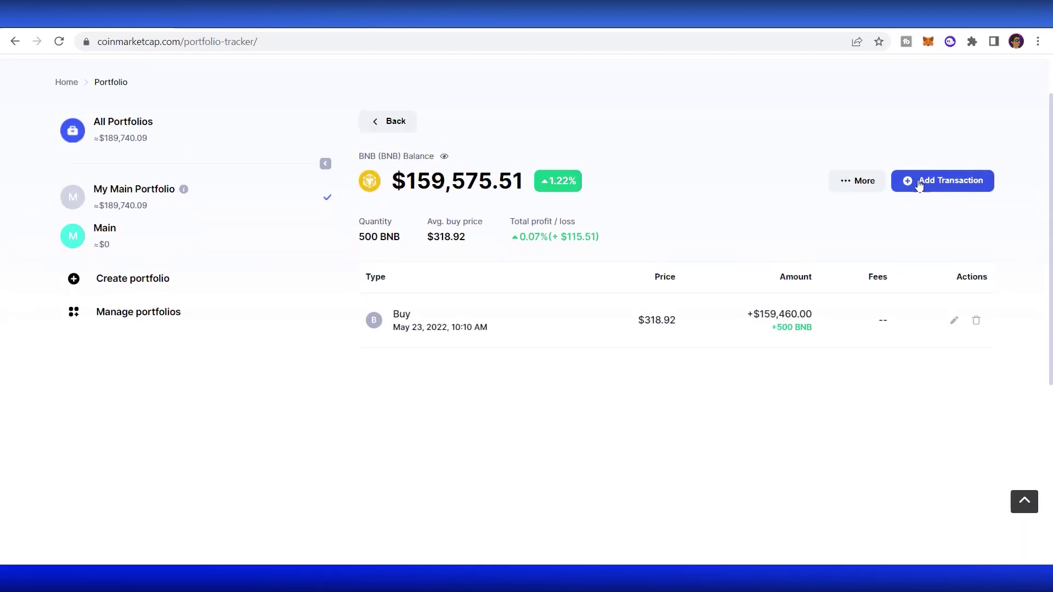
pyautogui.click(928, 181)
pyautogui.click(526, 216)
pyautogui.write('400')
pyautogui.press('BackSpace')
pyautogui.press('BackSpace')
pyautogui.press('BackSpace')
pyautogui.write('200')
pyautogui.moveTo(572, 277); pyautogui.dragTo(542, 282)
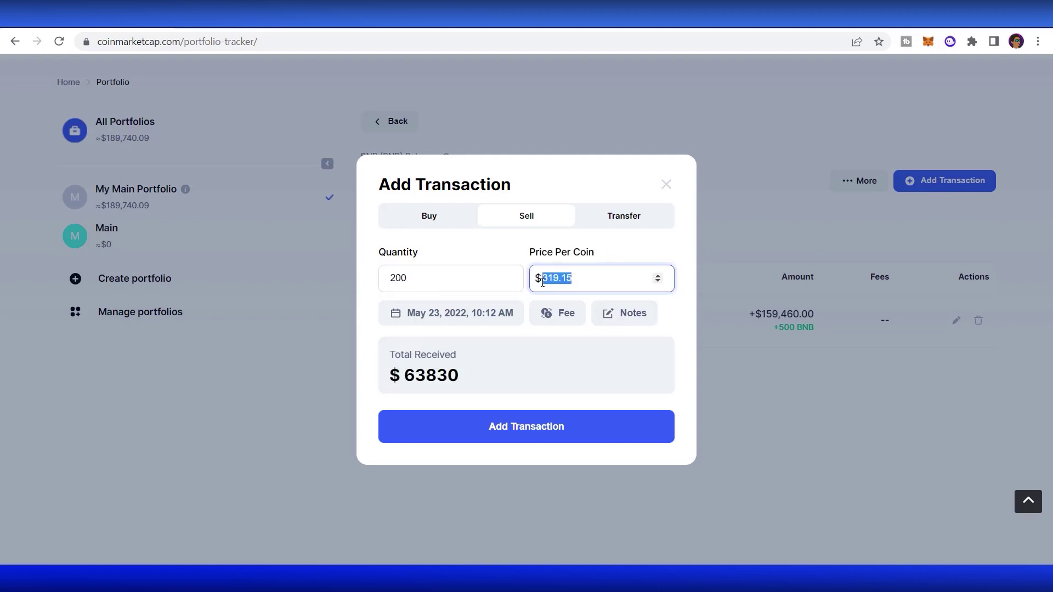
pyautogui.write('400')
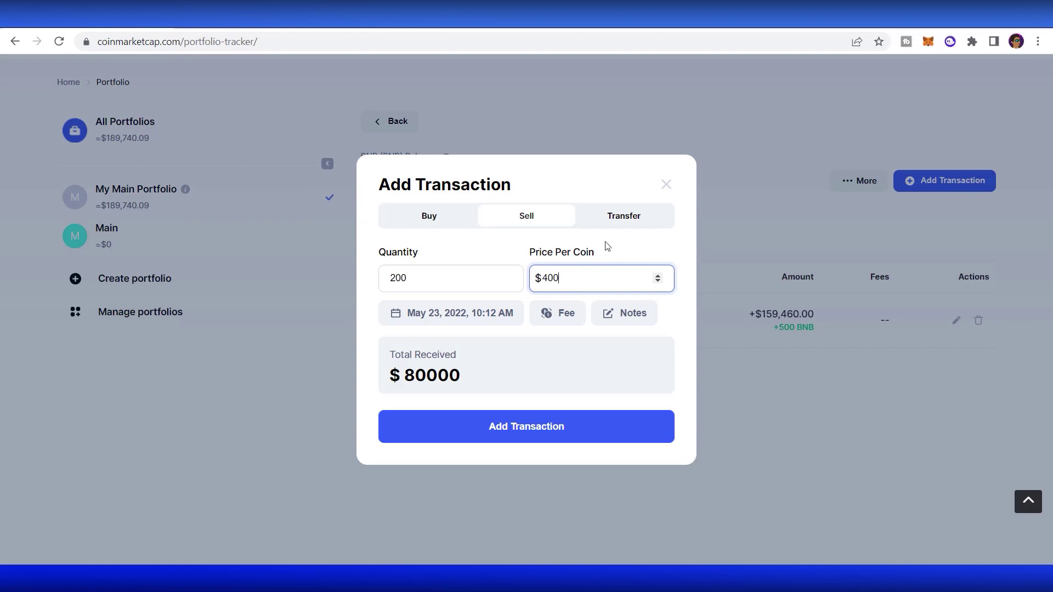
pyautogui.click(607, 246)
pyautogui.doubleClick(426, 377)
pyautogui.click(579, 380)
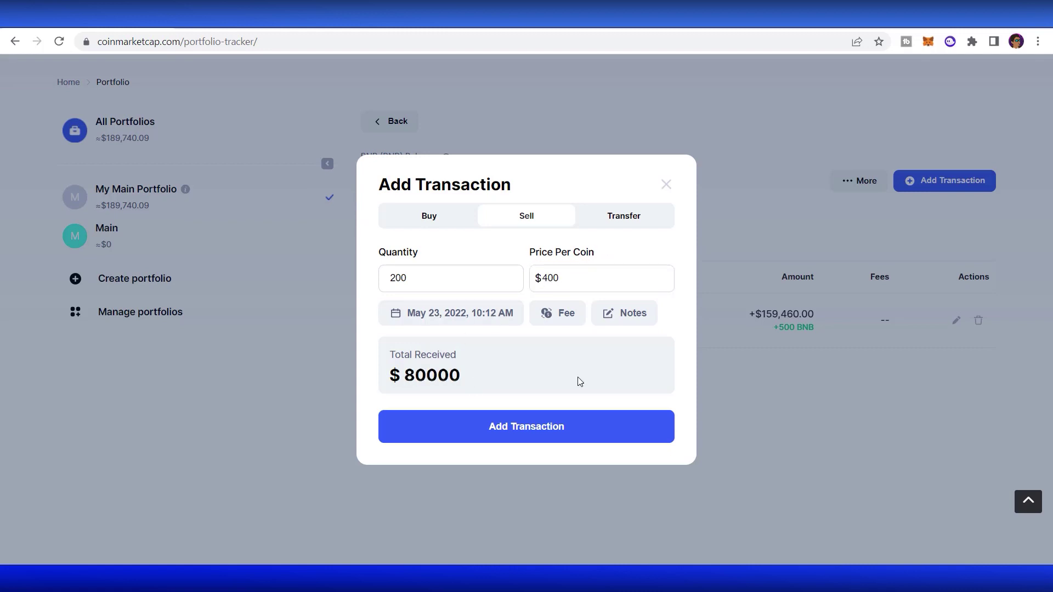
pyautogui.click(565, 442)
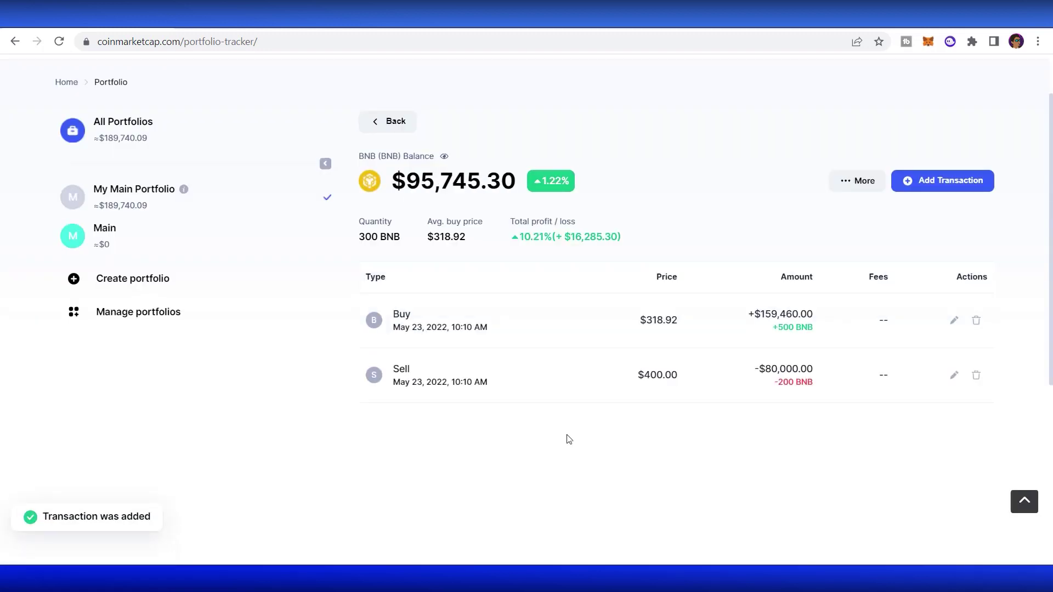
# Step: Highlight the updated total profit/loss figure for BNB
pyautogui.moveTo(513, 241); pyautogui.dragTo(540, 239)
pyautogui.moveTo(625, 238); pyautogui.dragTo(513, 239)
pyautogui.click(450, 160)
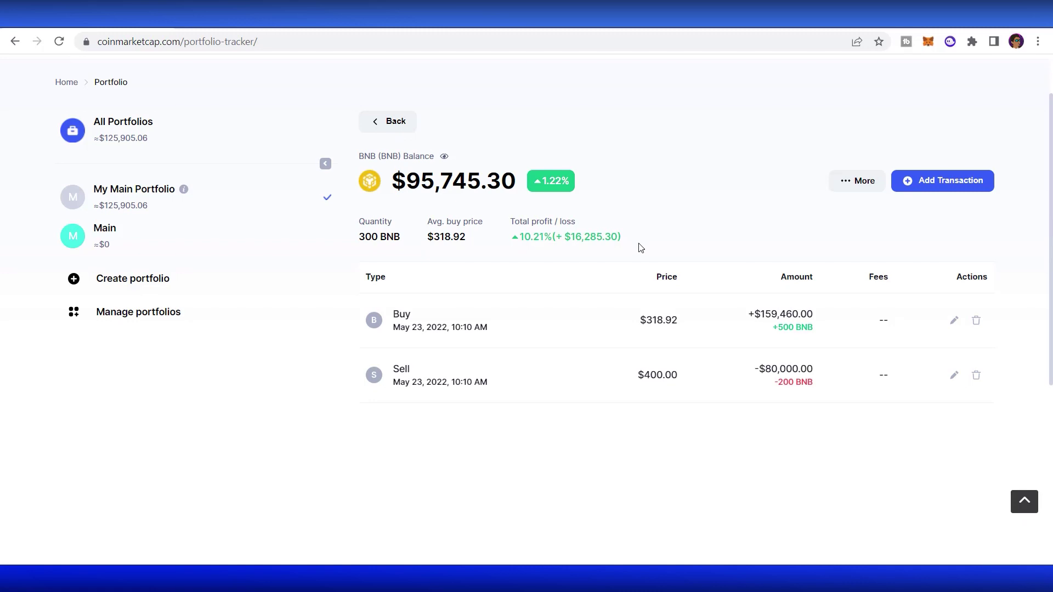
# Step: Back on the portfolio overview, record an 80,000 USDT Tether transfer-in
pyautogui.click(389, 123)
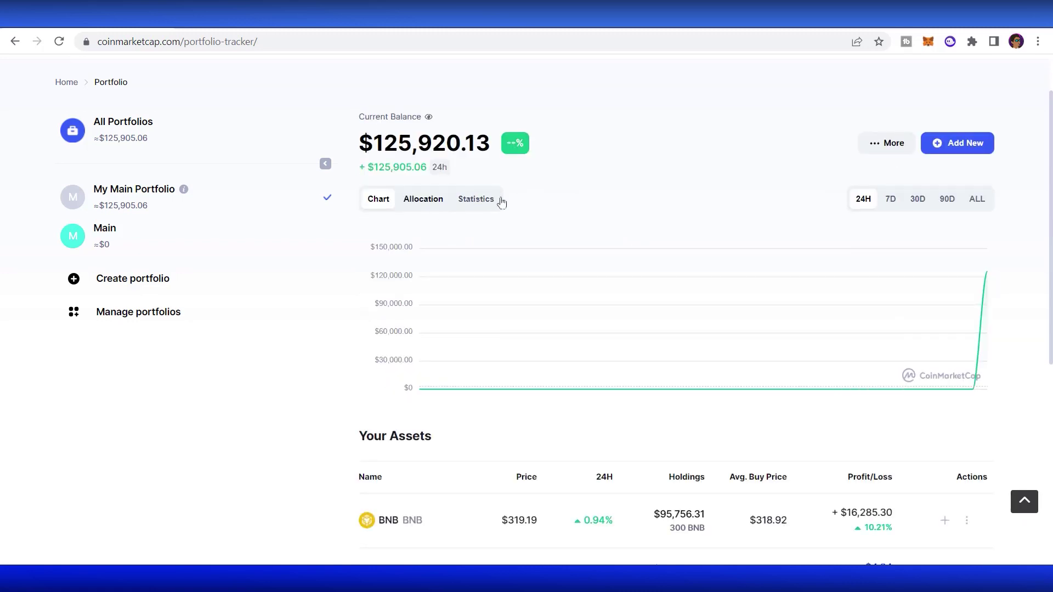
pyautogui.click(483, 200)
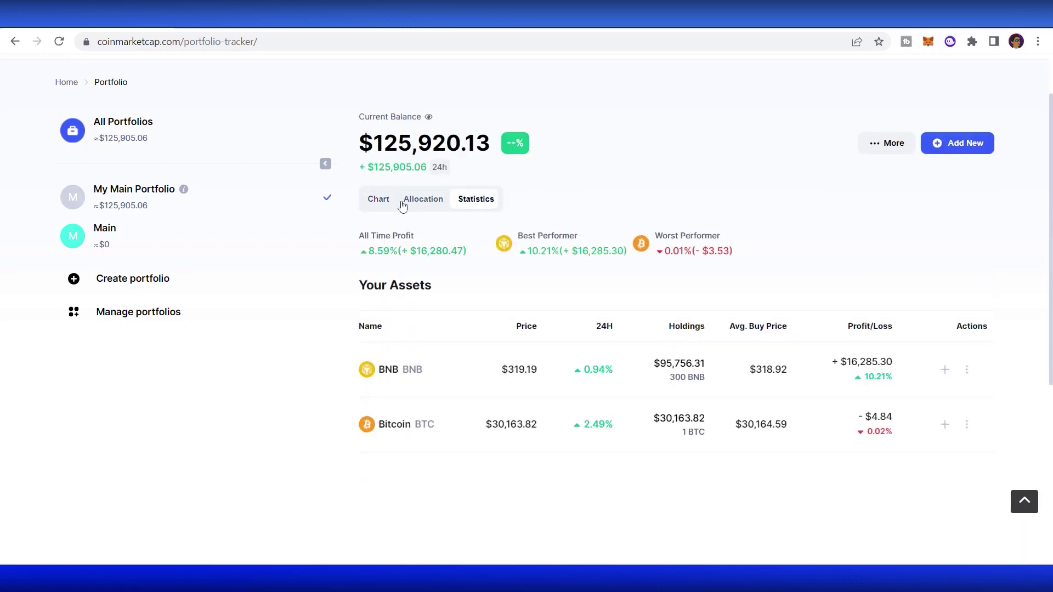
pyautogui.click(938, 145)
pyautogui.click(529, 282)
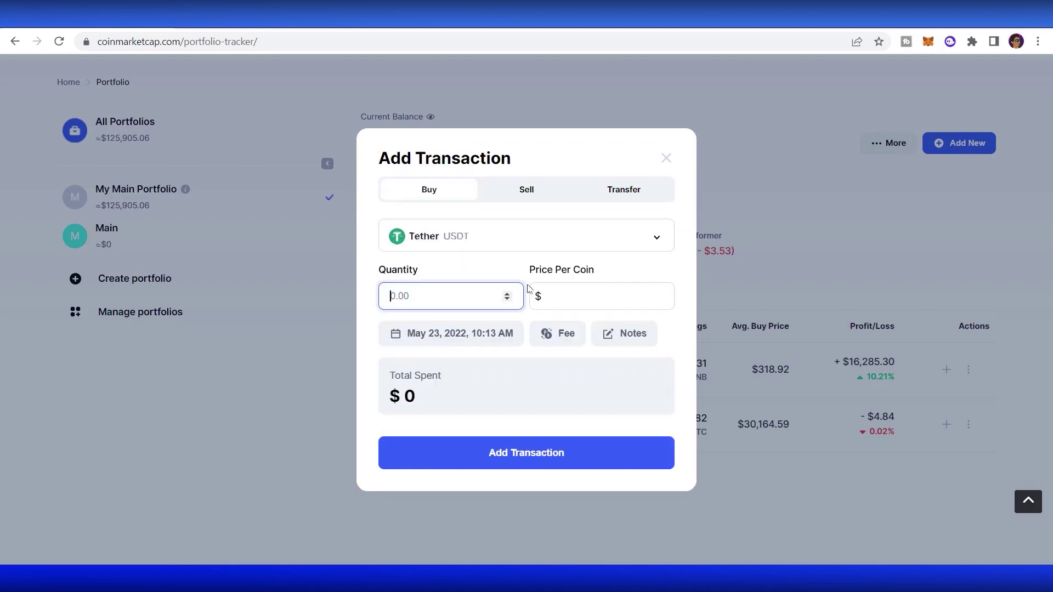
pyautogui.click(607, 199)
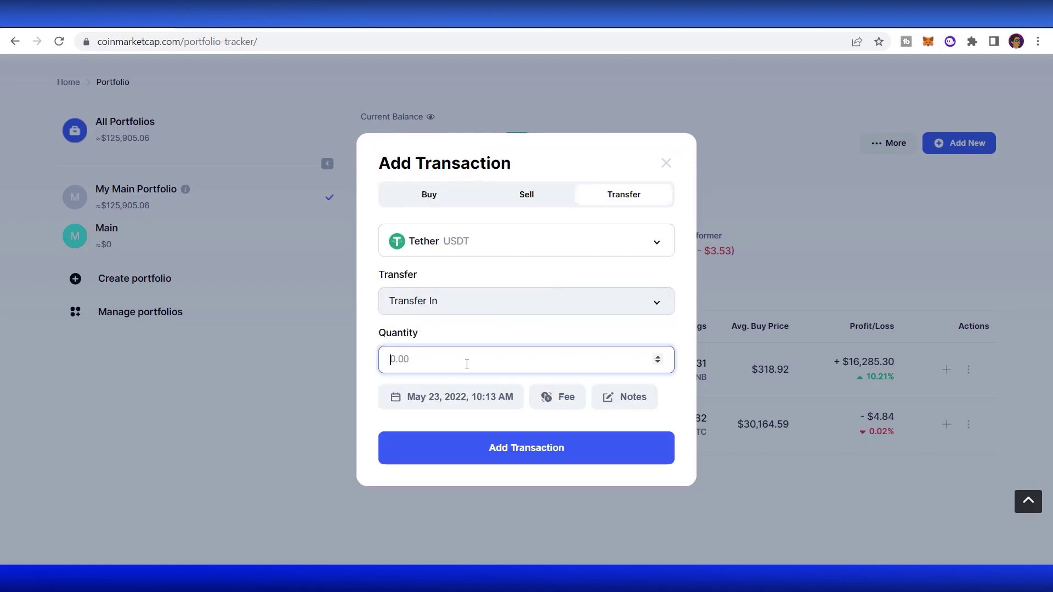
pyautogui.write('80000')
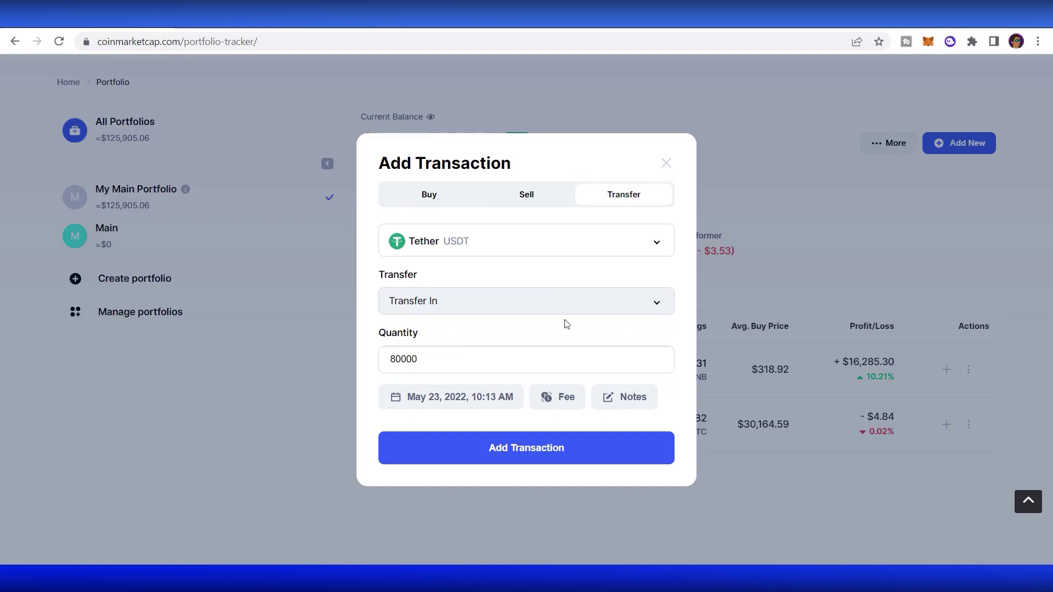
pyautogui.click(547, 450)
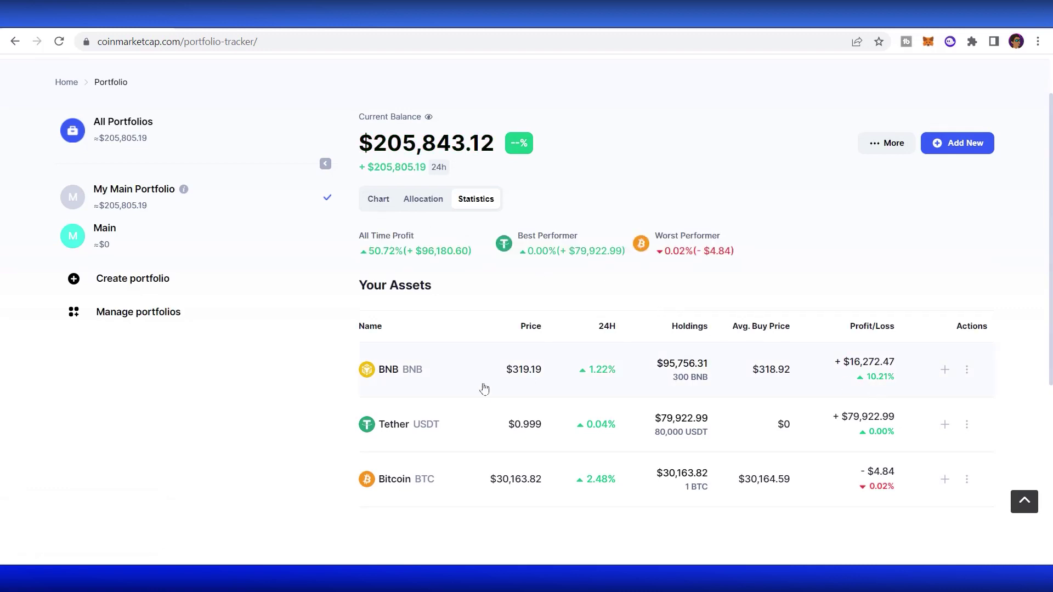
pyautogui.click(455, 422)
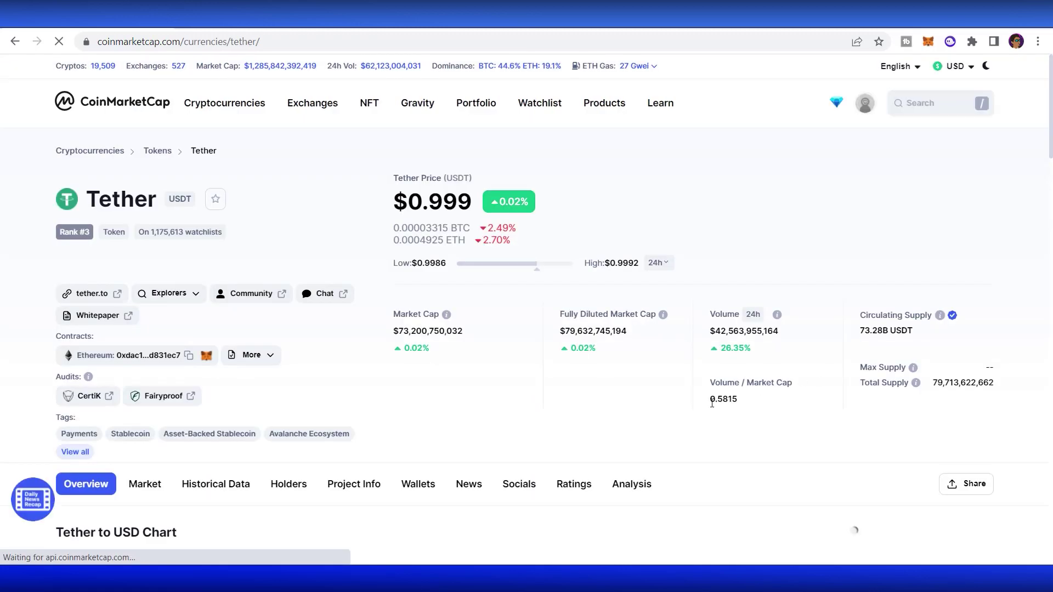
pyautogui.scroll(-4, 712, 403)
pyautogui.click(15, 42)
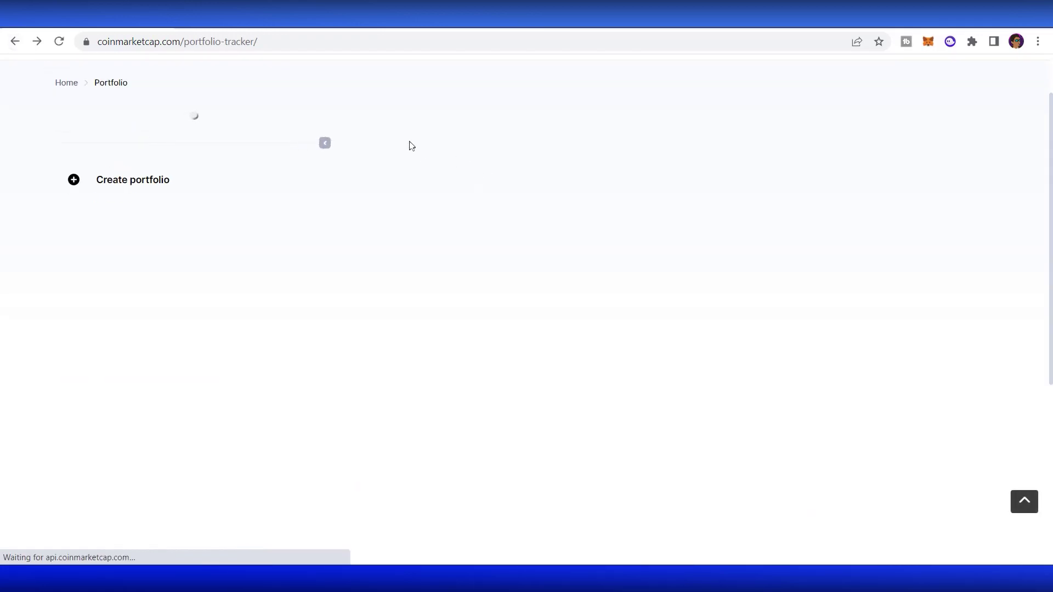
pyautogui.scroll(2, 453, 187)
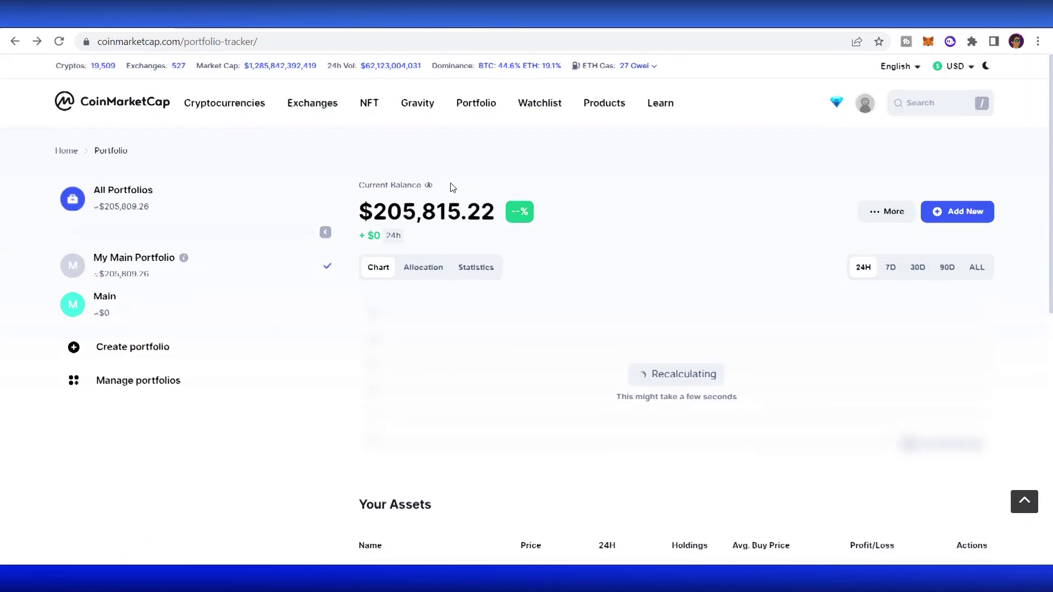
pyautogui.scroll(-3, 527, 202)
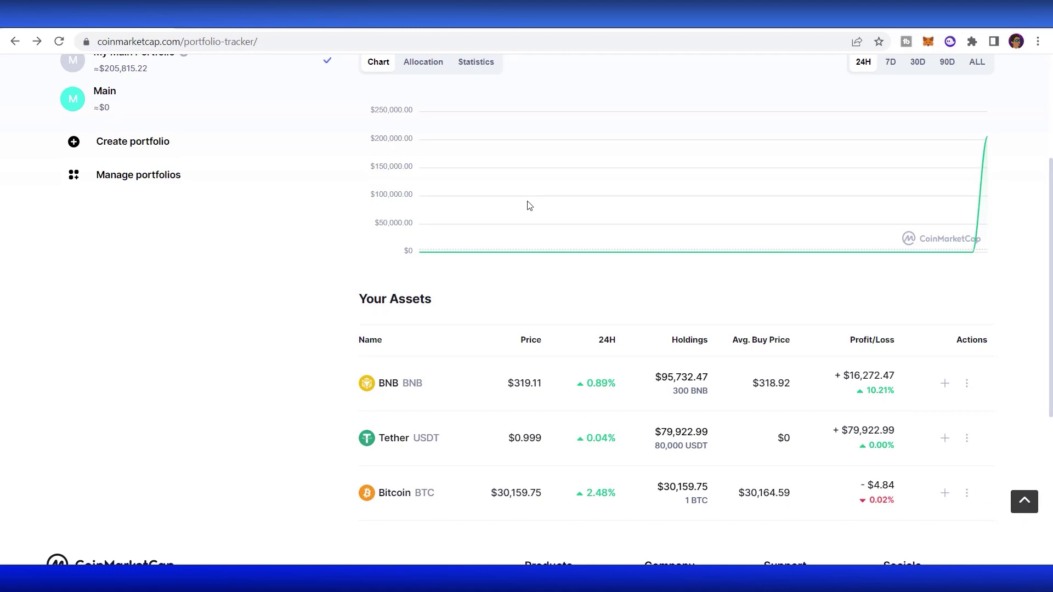
pyautogui.scroll(-3, 534, 275)
pyautogui.scroll(3, 441, 334)
pyautogui.scroll(3, 441, 334)
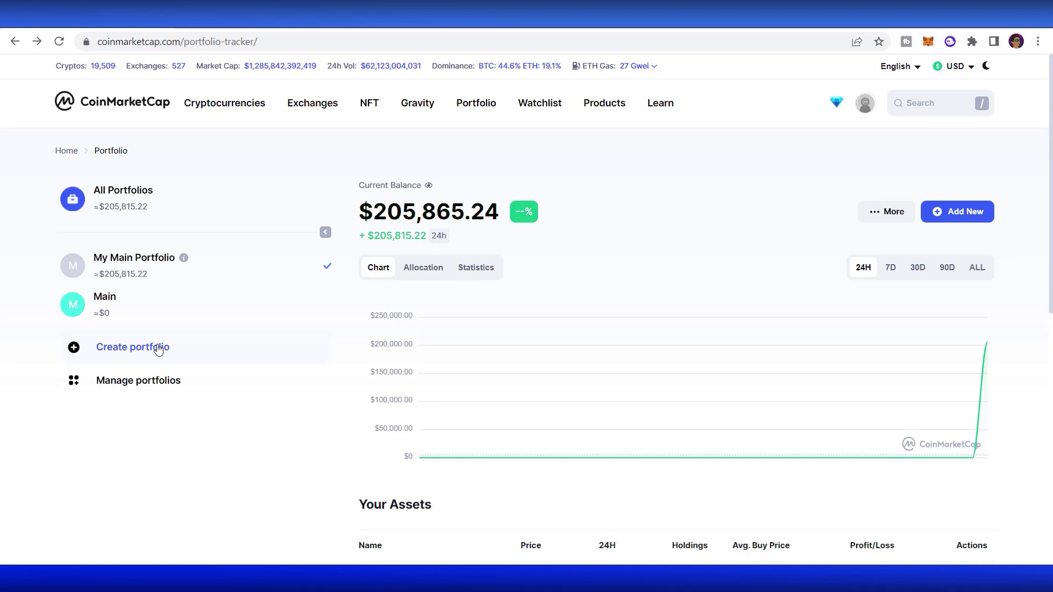
# Step: Create a new portfolio named 'Gaming portfolio'
pyautogui.click(159, 347)
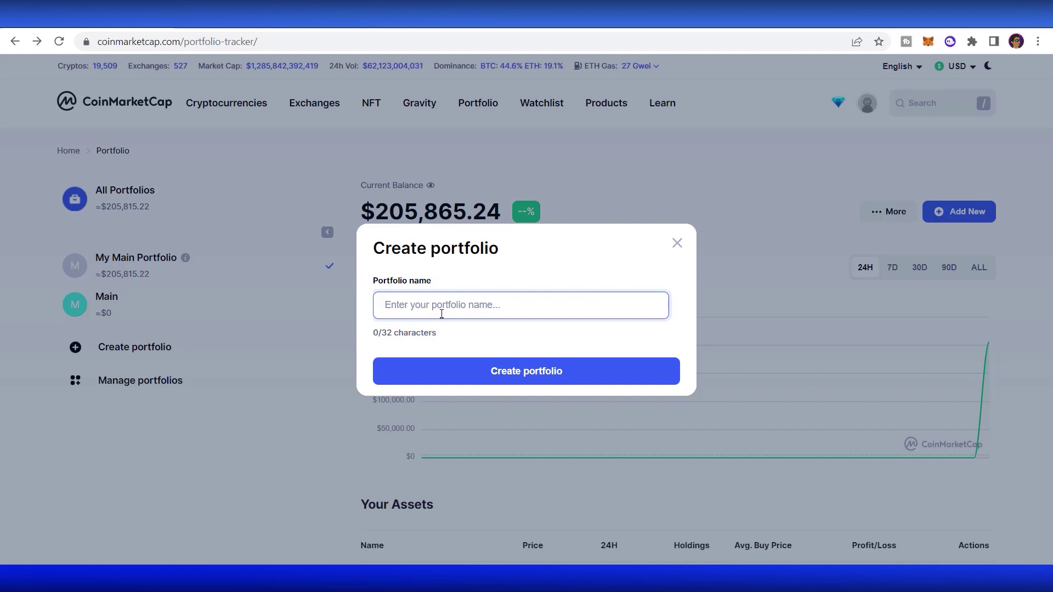
pyautogui.write('Portfolio')
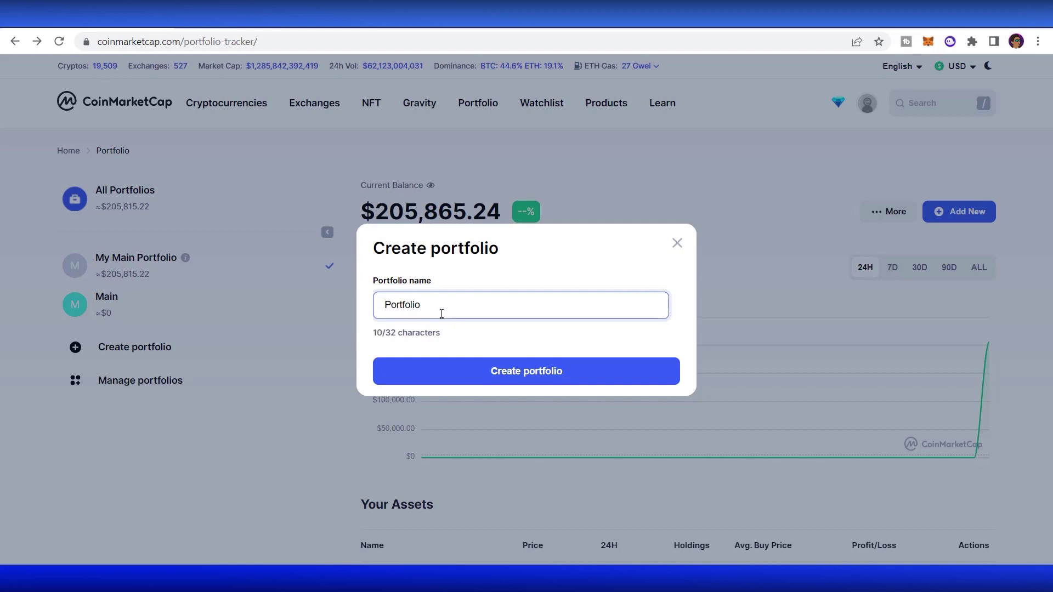
pyautogui.press('BackSpace')
pyautogui.press('BackSpace')
pyautogui.press('BackSpace')
pyautogui.press('BackSpace')
pyautogui.press('BackSpace')
pyautogui.press('BackSpace')
pyautogui.press('BackSpace')
pyautogui.press('BackSpace')
pyautogui.press('BackSpace')
pyautogui.press('BackSpace')
pyautogui.write('Gaming portfo')
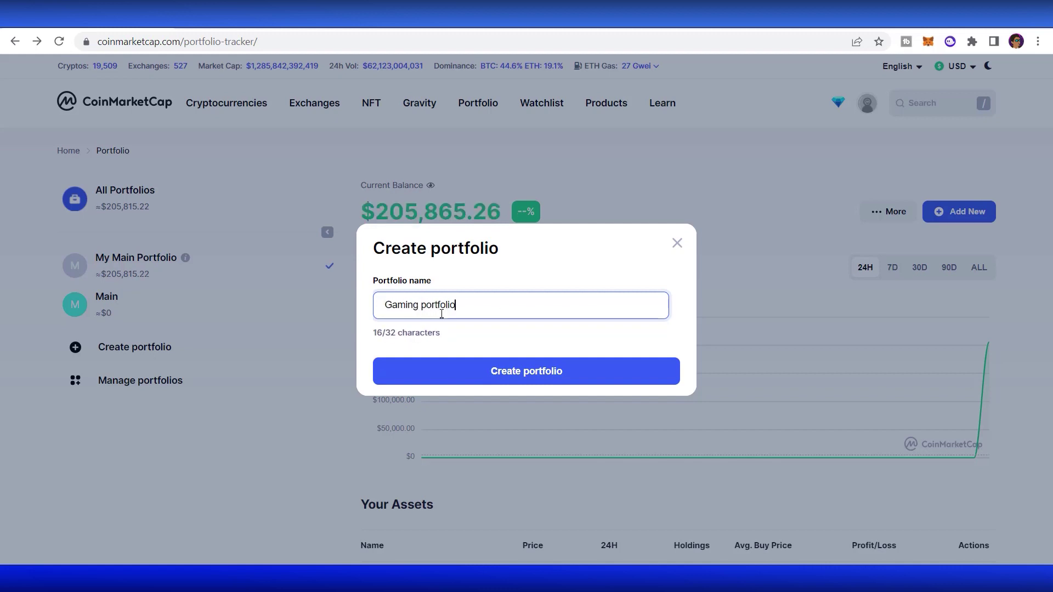
pyautogui.click(455, 378)
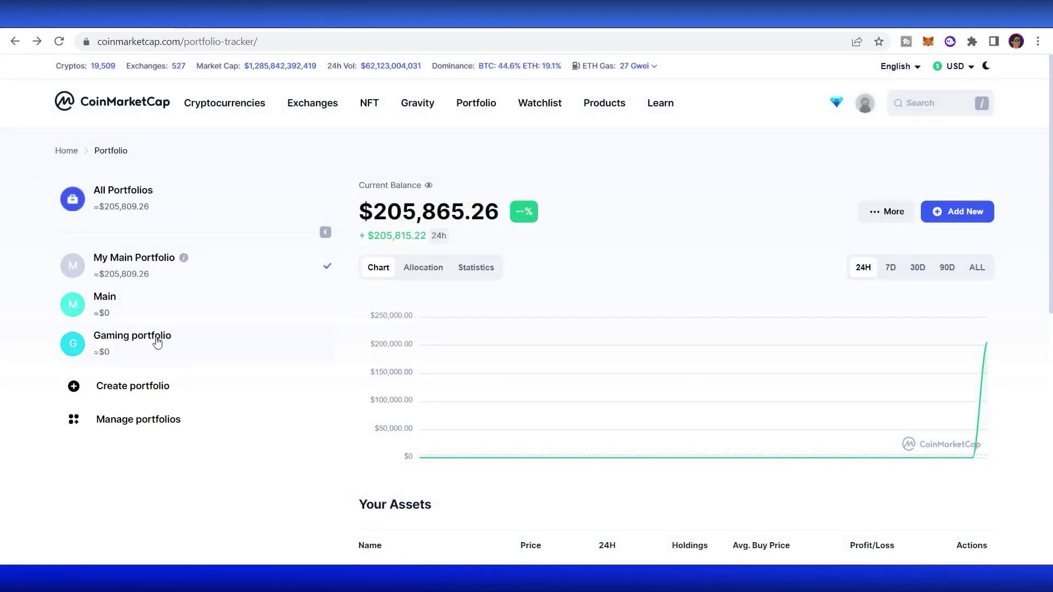
# Step: In Gaming portfolio, record a buy of 100 Axie Infinity (AXS)
pyautogui.click(158, 342)
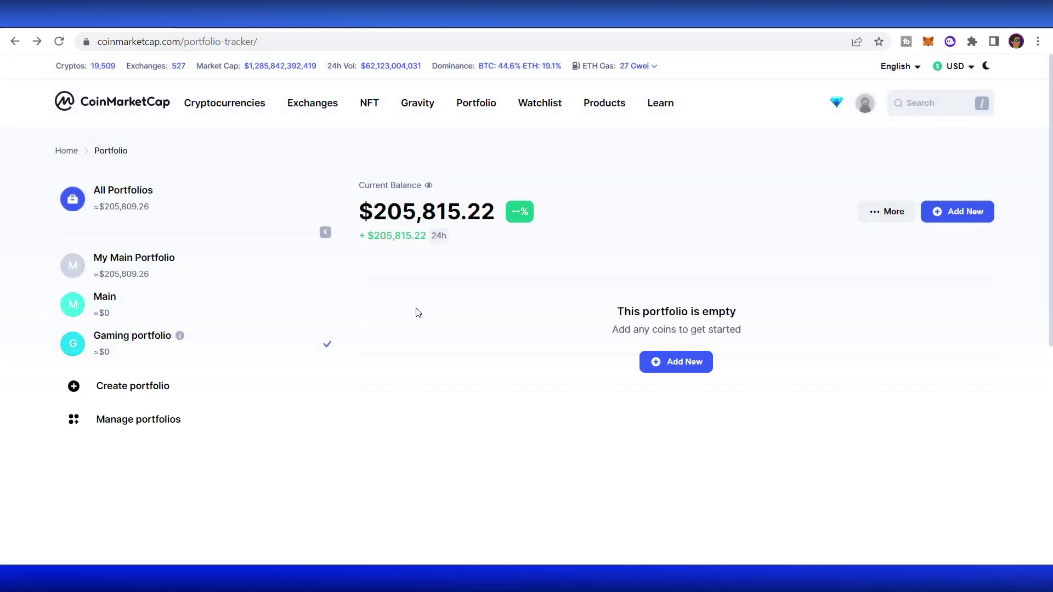
pyautogui.scroll(-2, 469, 310)
pyautogui.scroll(1, 610, 272)
pyautogui.click(680, 293)
pyautogui.click(566, 195)
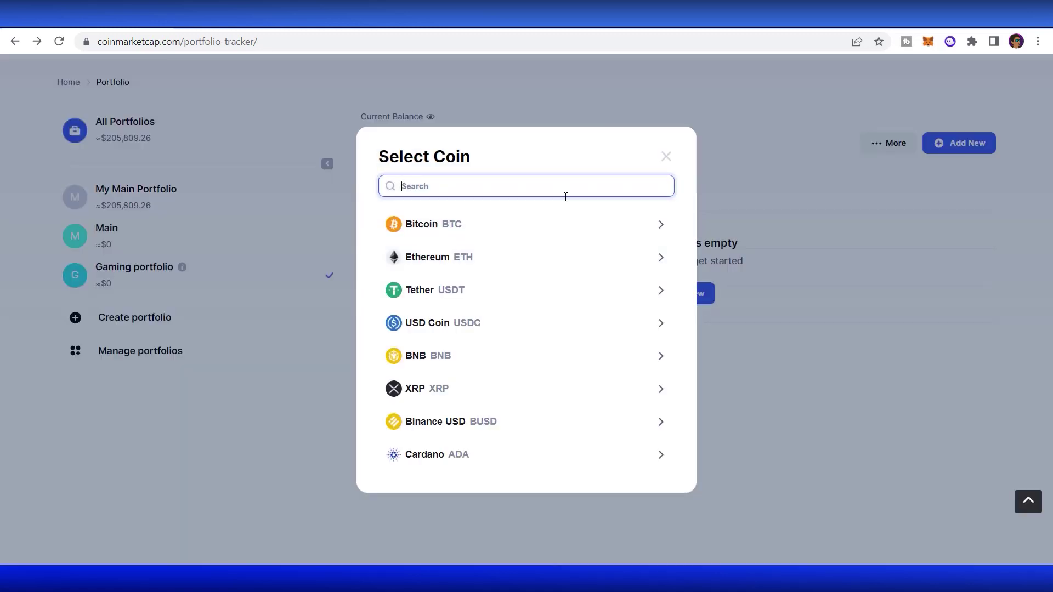
pyautogui.write('axs')
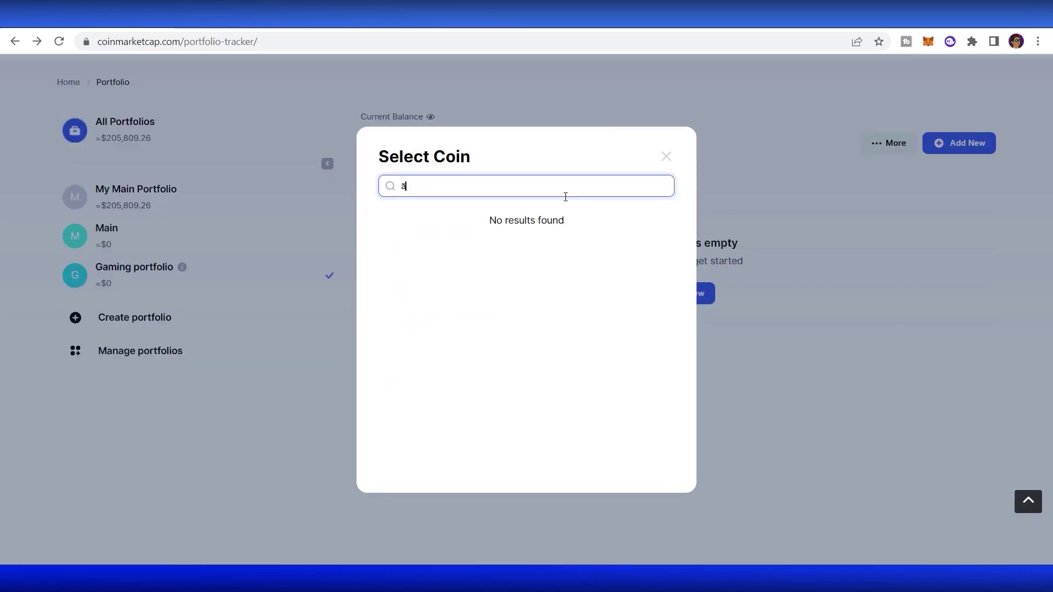
pyautogui.click(555, 235)
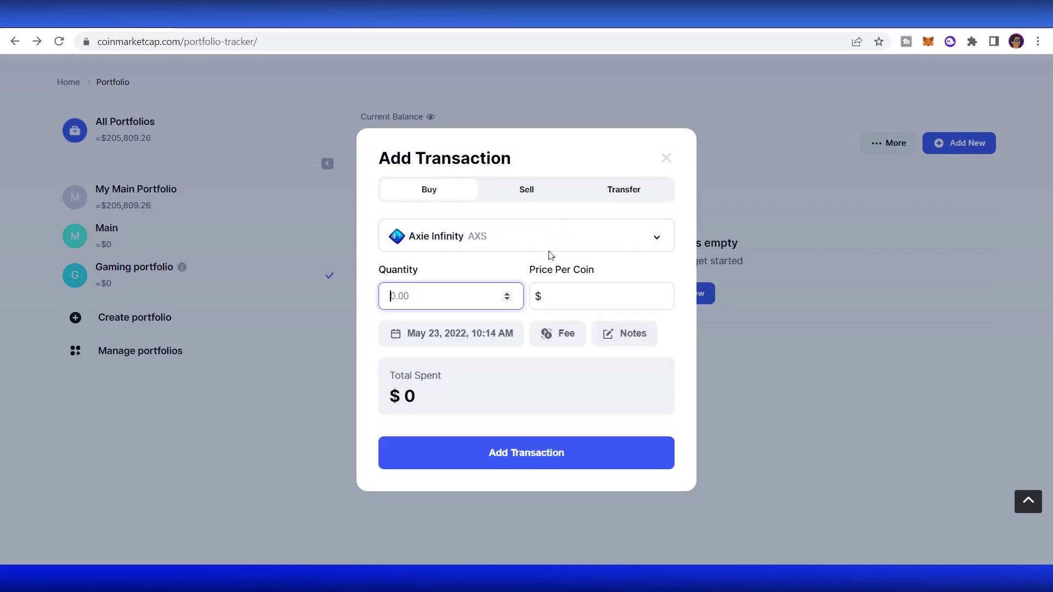
pyautogui.write('100')
pyautogui.click(505, 466)
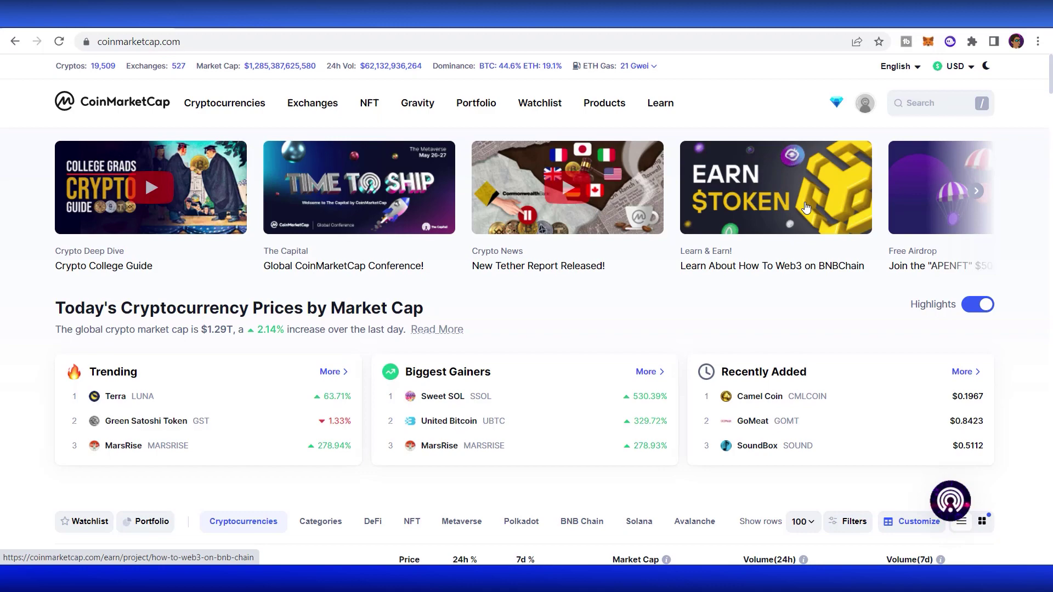
pyautogui.scroll(-10, 805, 208)
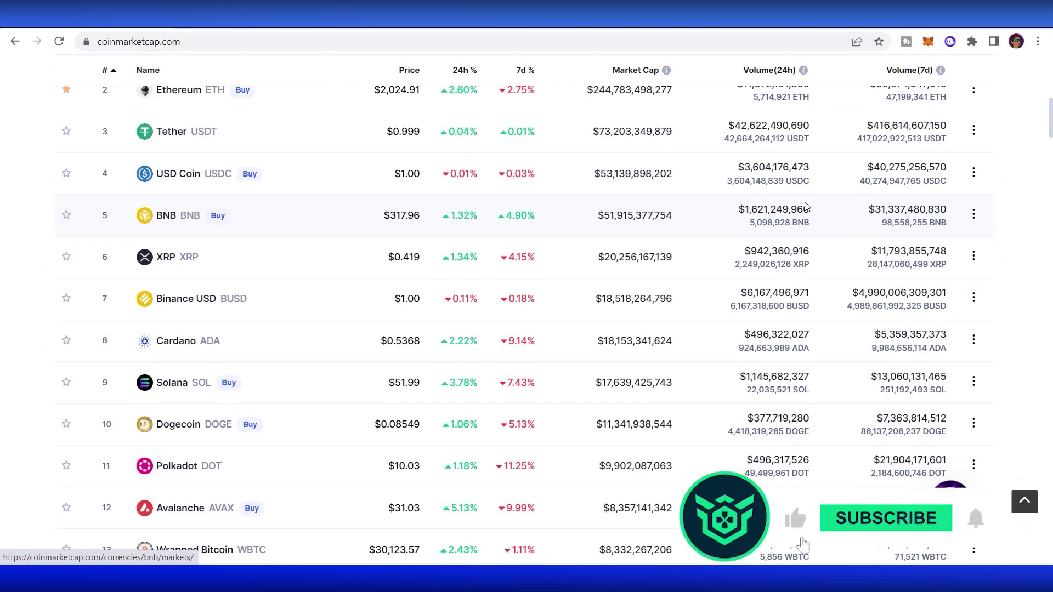
pyautogui.scroll(-1, 805, 207)
pyautogui.scroll(-3, 805, 207)
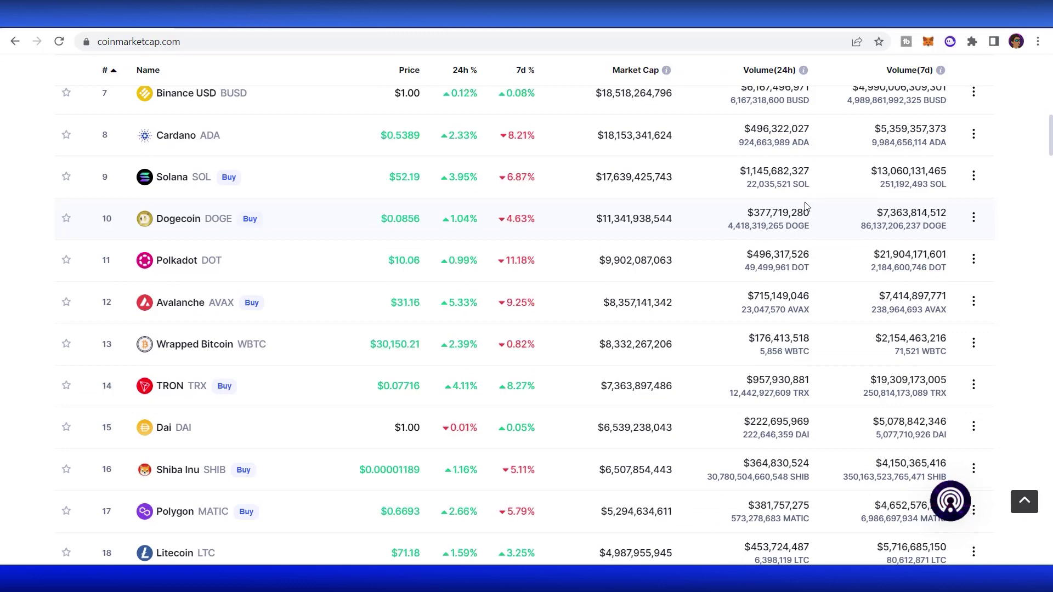
pyautogui.scroll(-6, 805, 208)
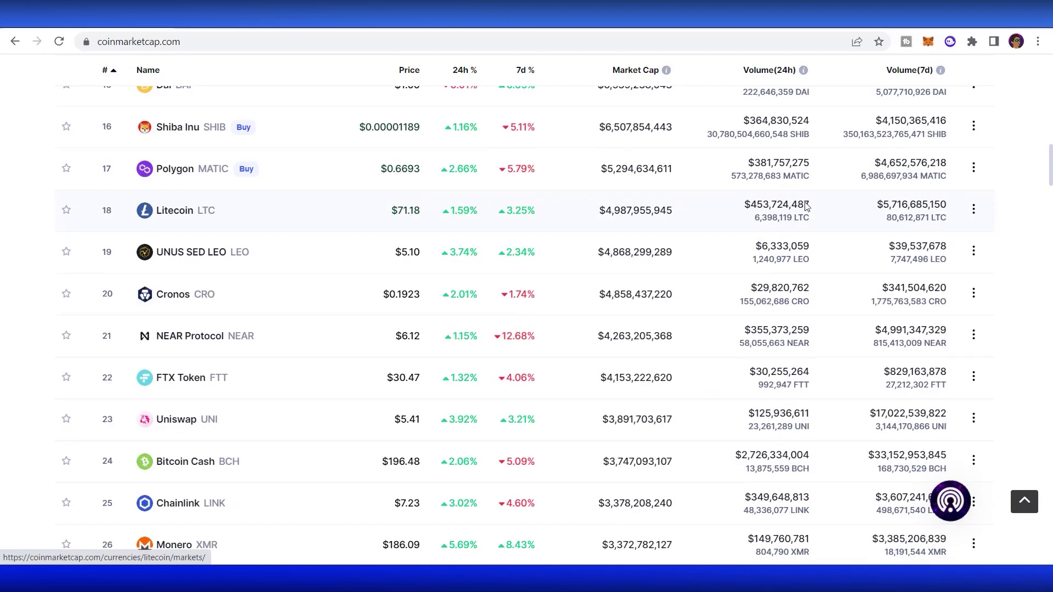